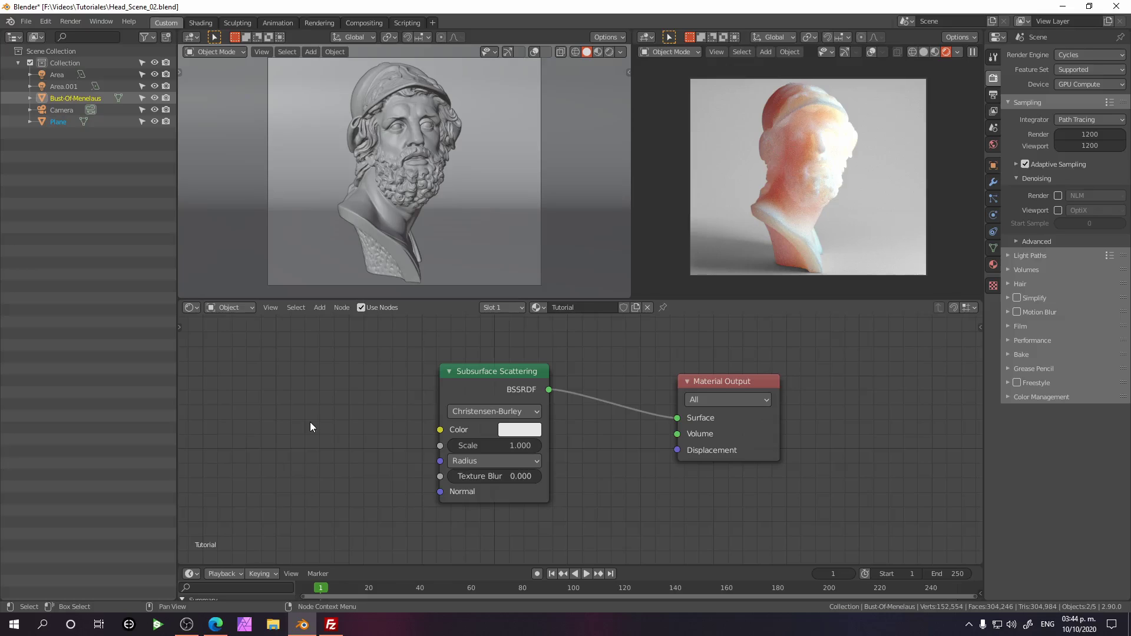
Delete the bust material's Subsurface Scattering node and add a plane mesh to the scene.
left_click(483, 386)
key("x")
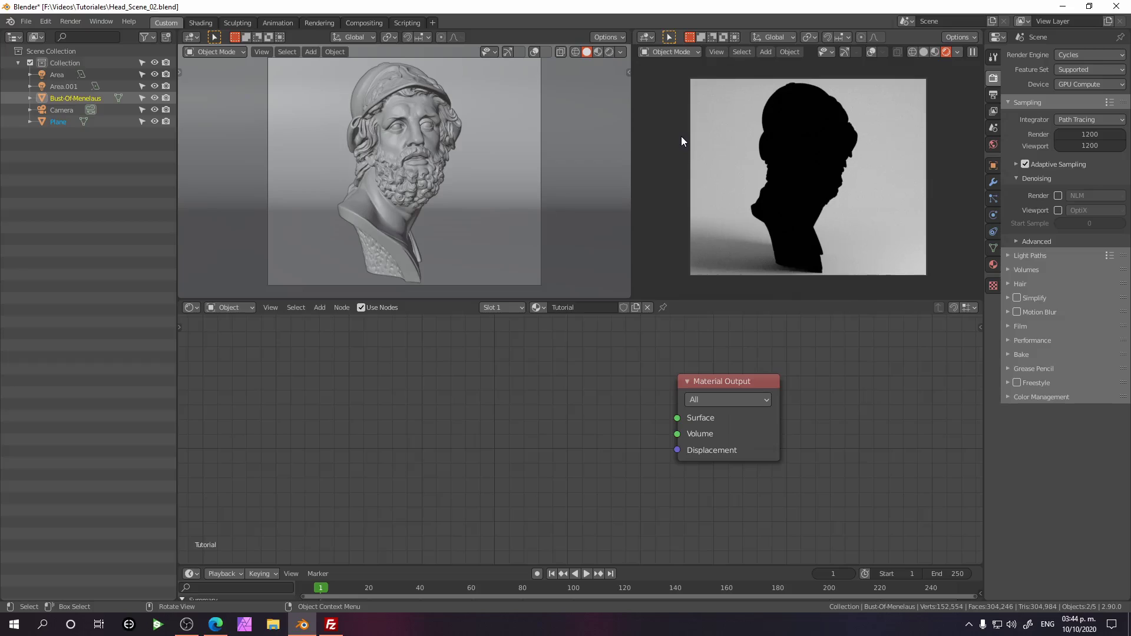
key("shift+a")
mouse_move(409, 166)
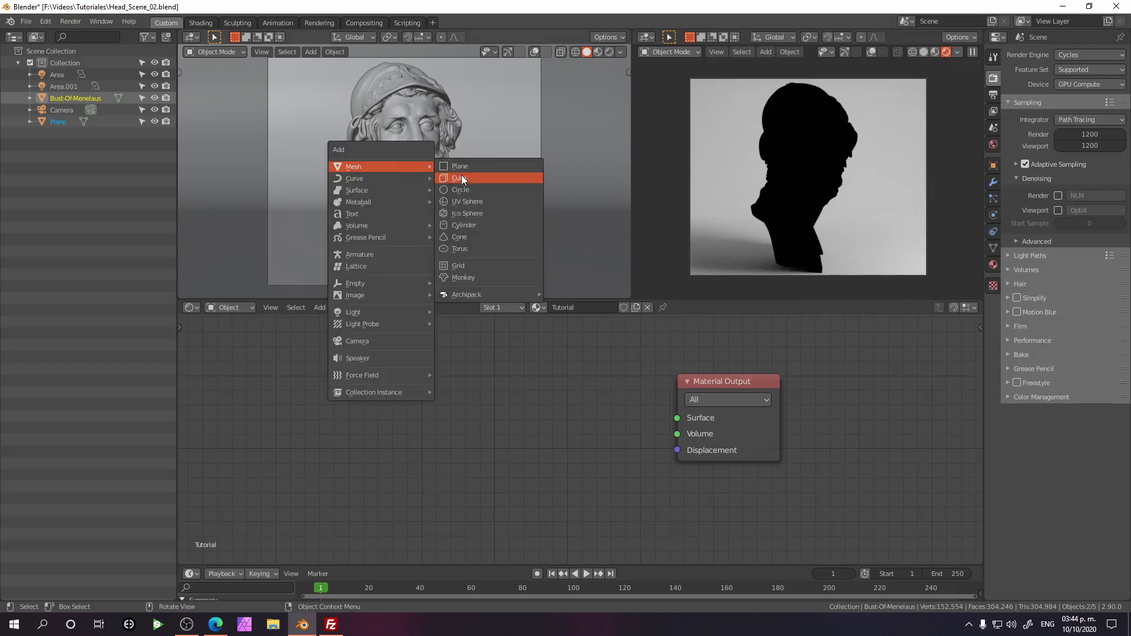
left_click(459, 167)
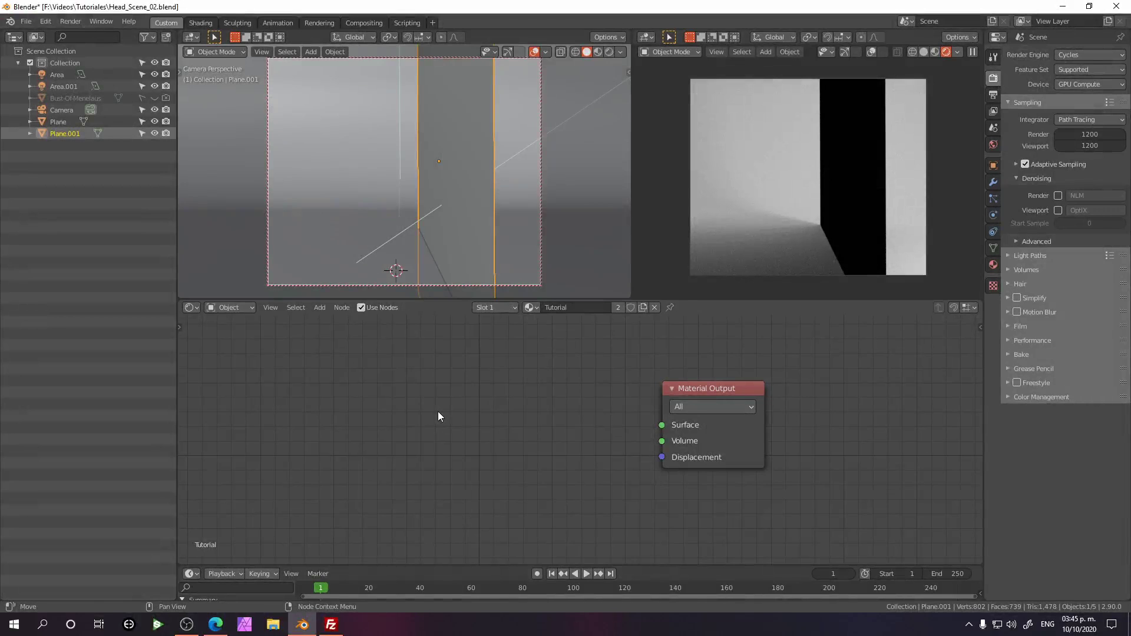
Add a Translucent BSDF node to the Tutorial material and connect it to the Material Output's Surface input.
key("F3")
type("tran")
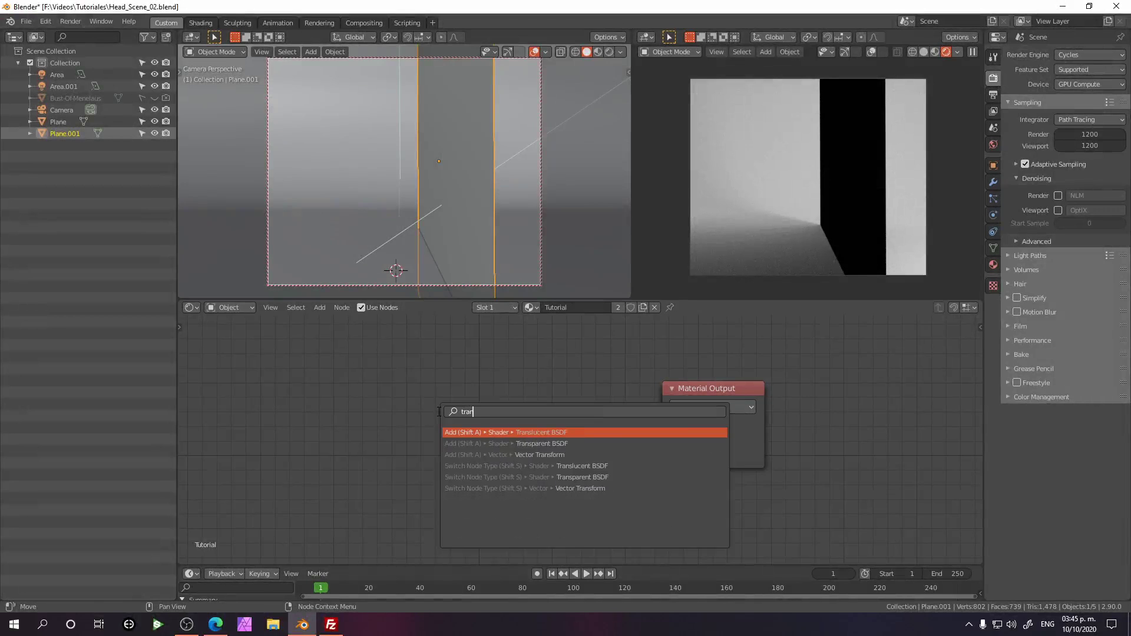
key("Return")
left_click(495, 401)
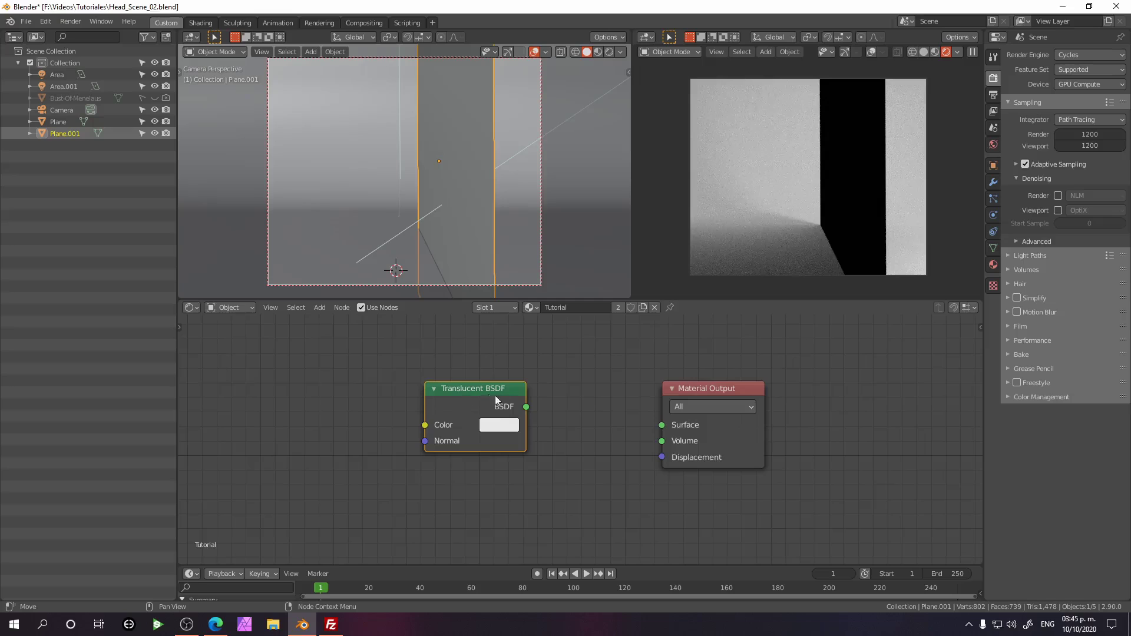
left_click_drag(486, 395, 467, 390)
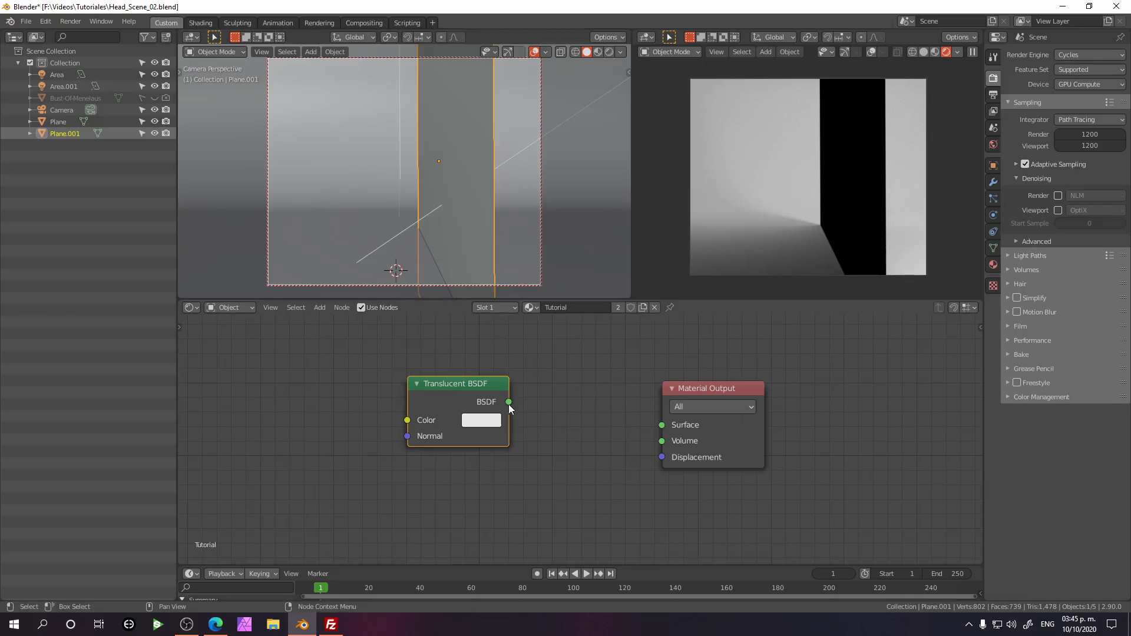
left_click_drag(509, 403, 662, 425)
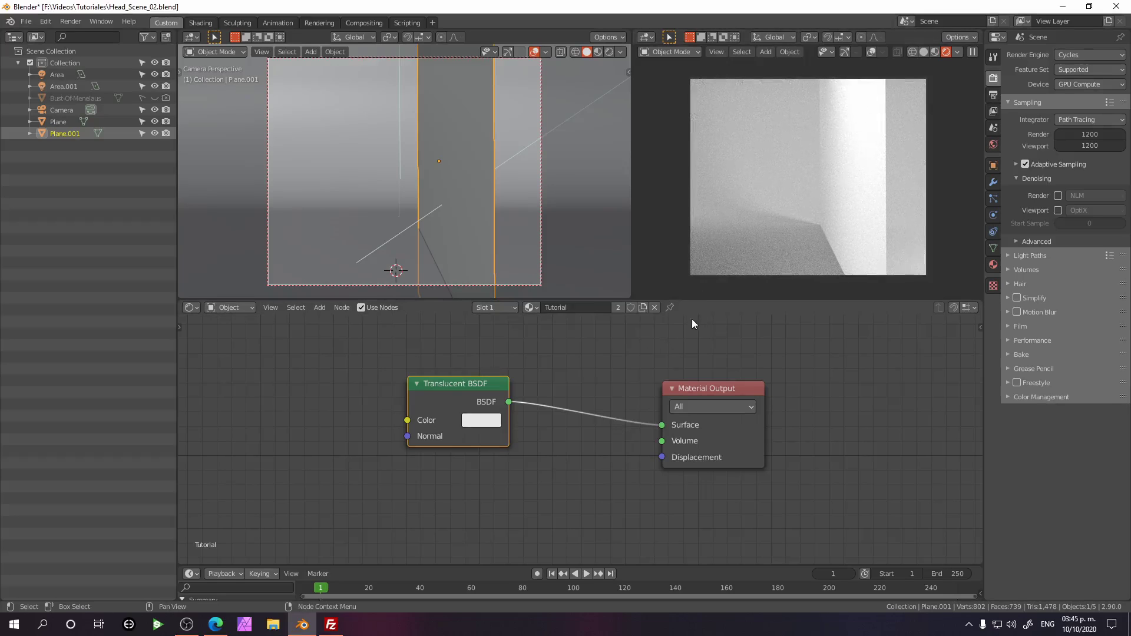
Try darker tints for the Translucent BSDF color and finish with a light neutral grey.
left_click(494, 420)
left_click_drag(471, 200, 501, 275)
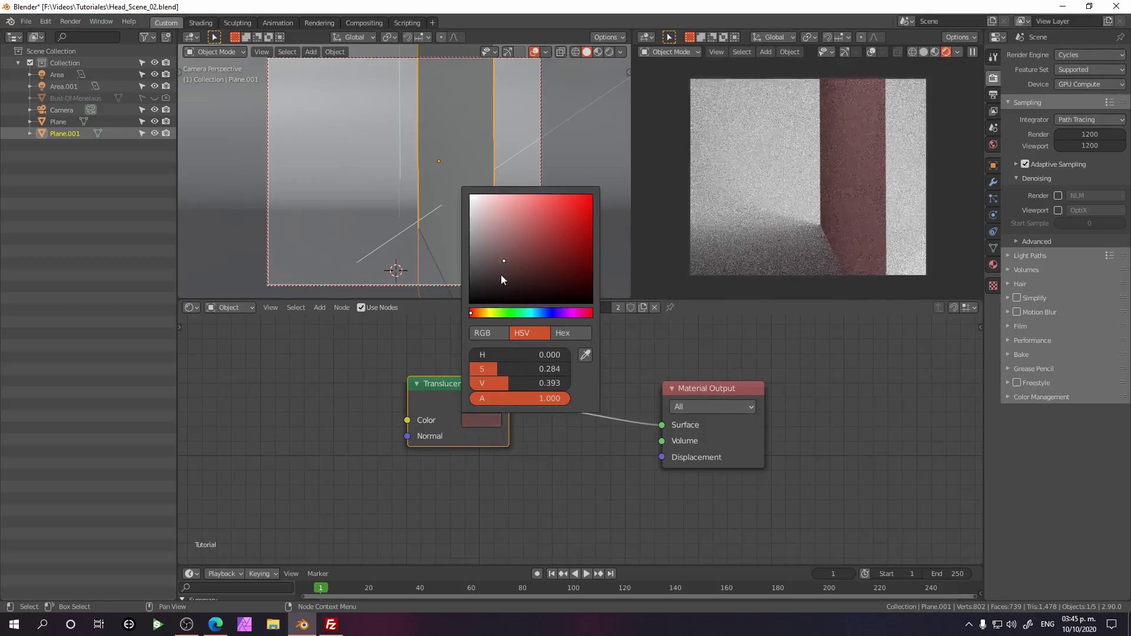
left_click(489, 418)
left_click_drag(474, 270, 471, 264)
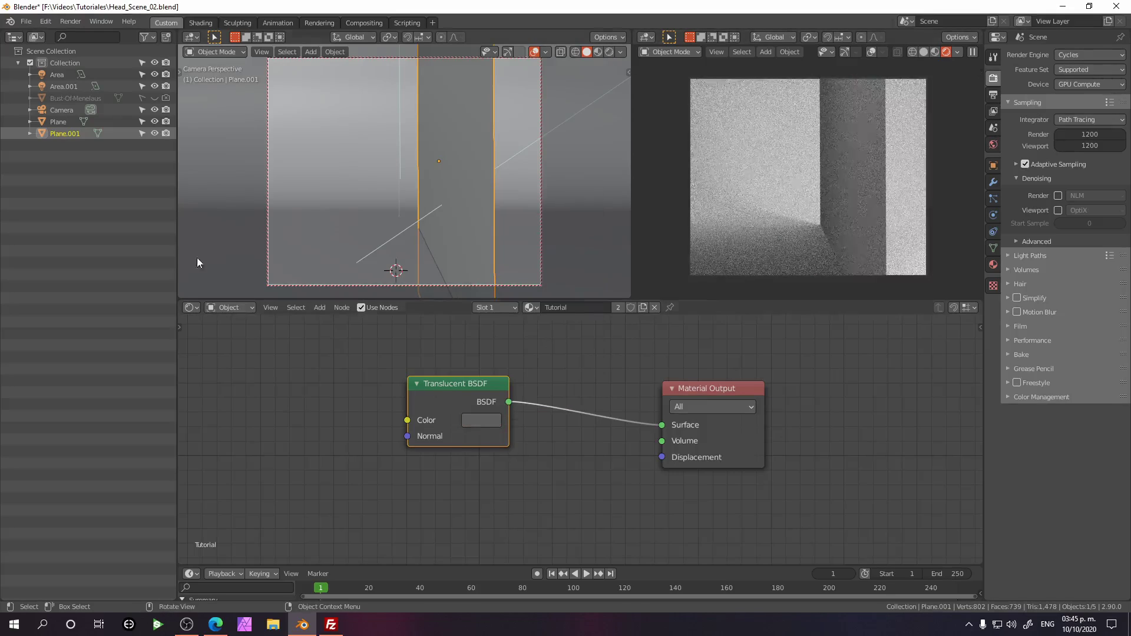
left_click(480, 418)
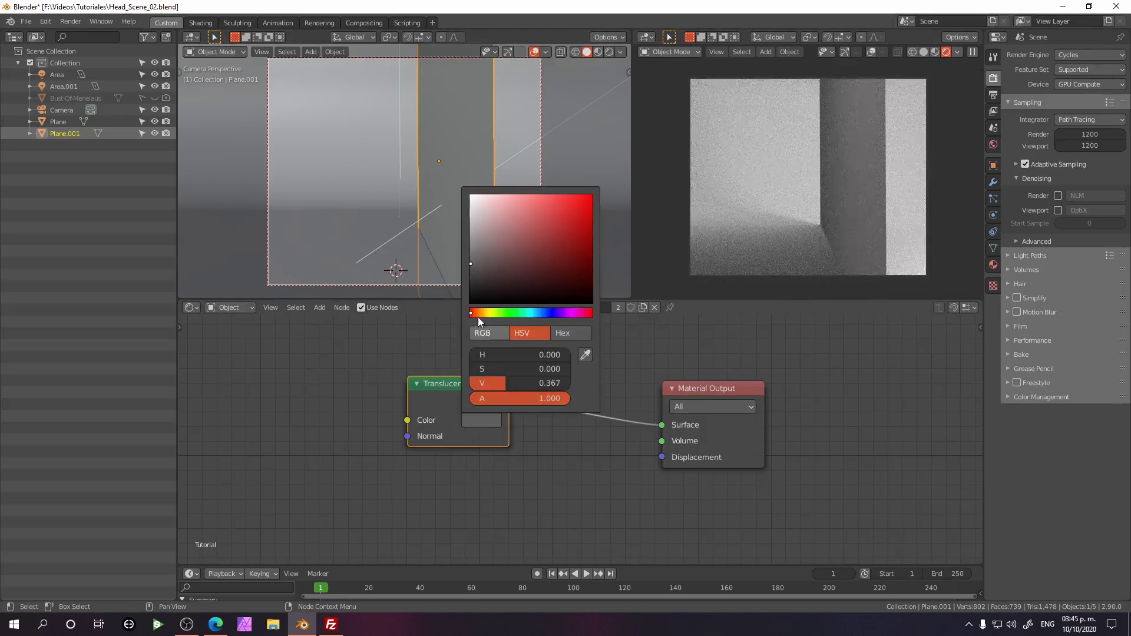
left_click_drag(474, 264, 471, 230)
Add a cube mesh and resize it so it sits partly behind the translucent plane.
key("shift+a")
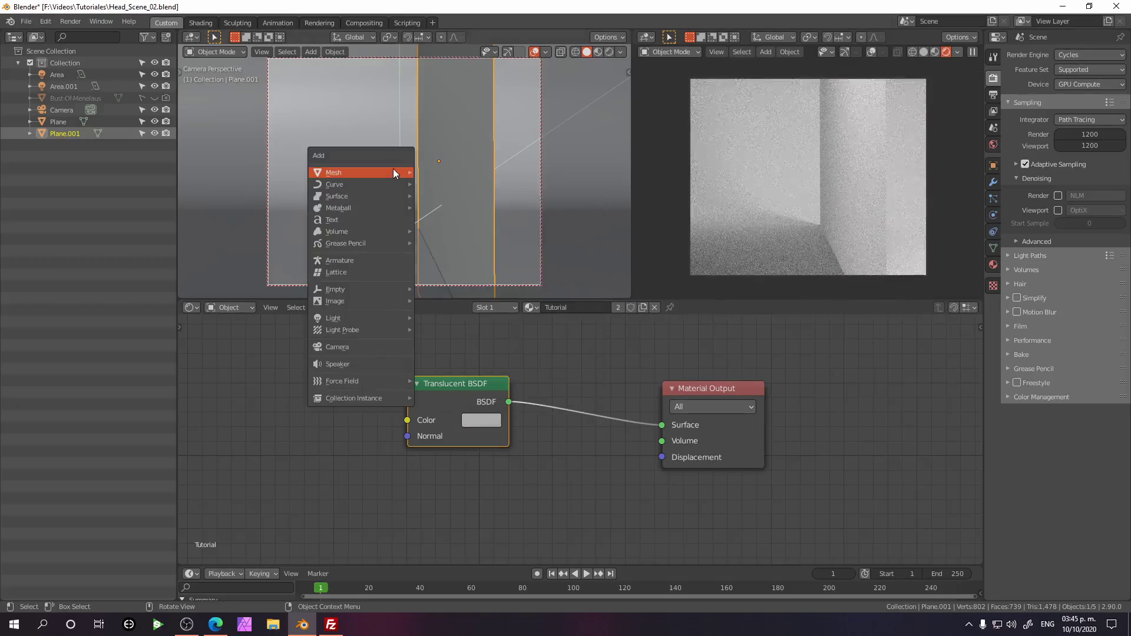
mouse_move(394, 171)
left_click(440, 186)
key("s")
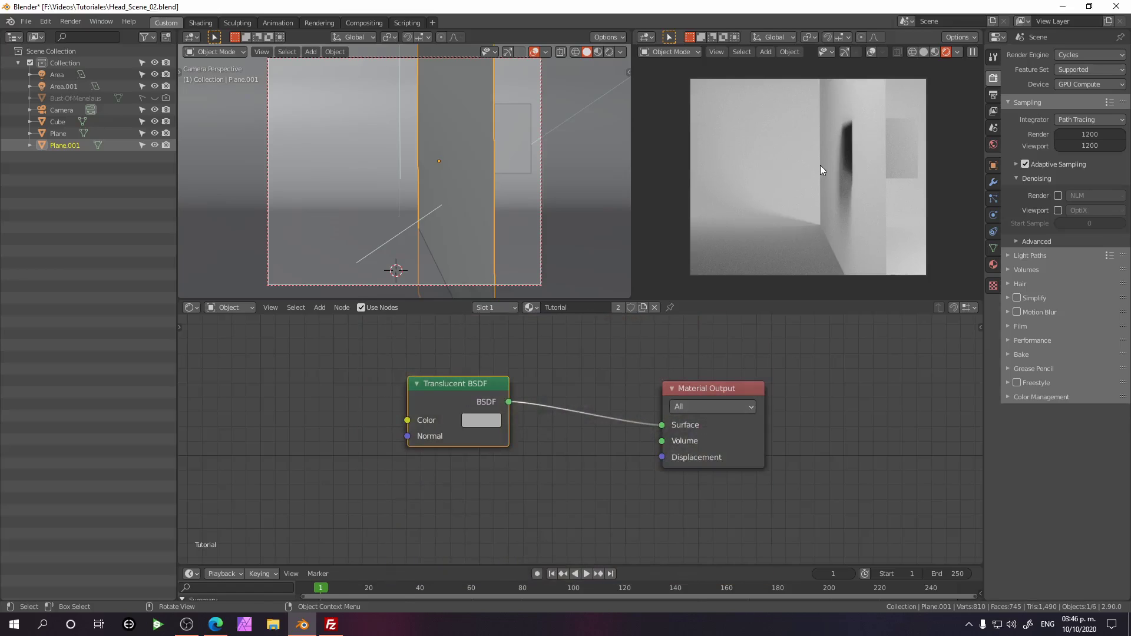
left_click(519, 135)
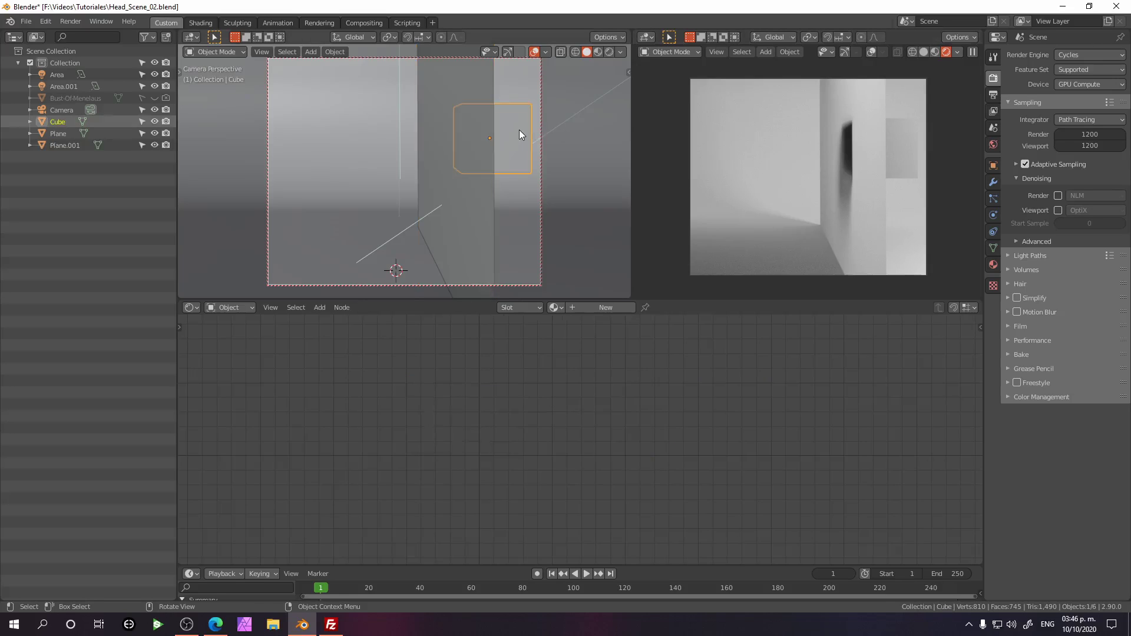
Delete the added plane and the cube, and unhide Bust-Of-Menelaus.
left_click(487, 145)
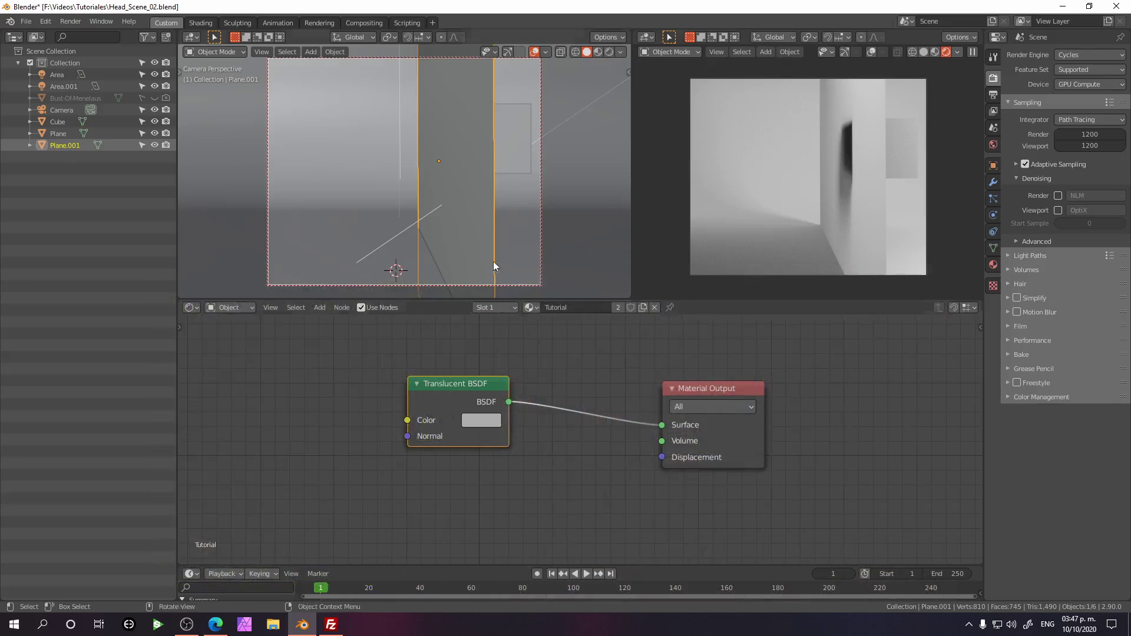
key("Delete")
left_click(497, 151)
key("Delete")
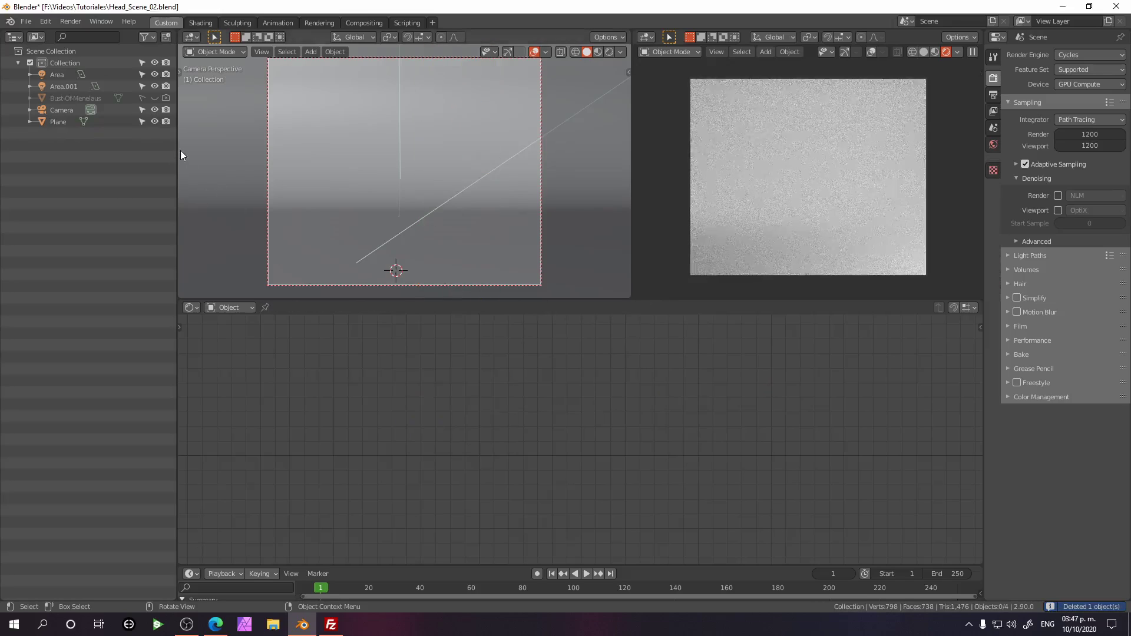
left_click(154, 98)
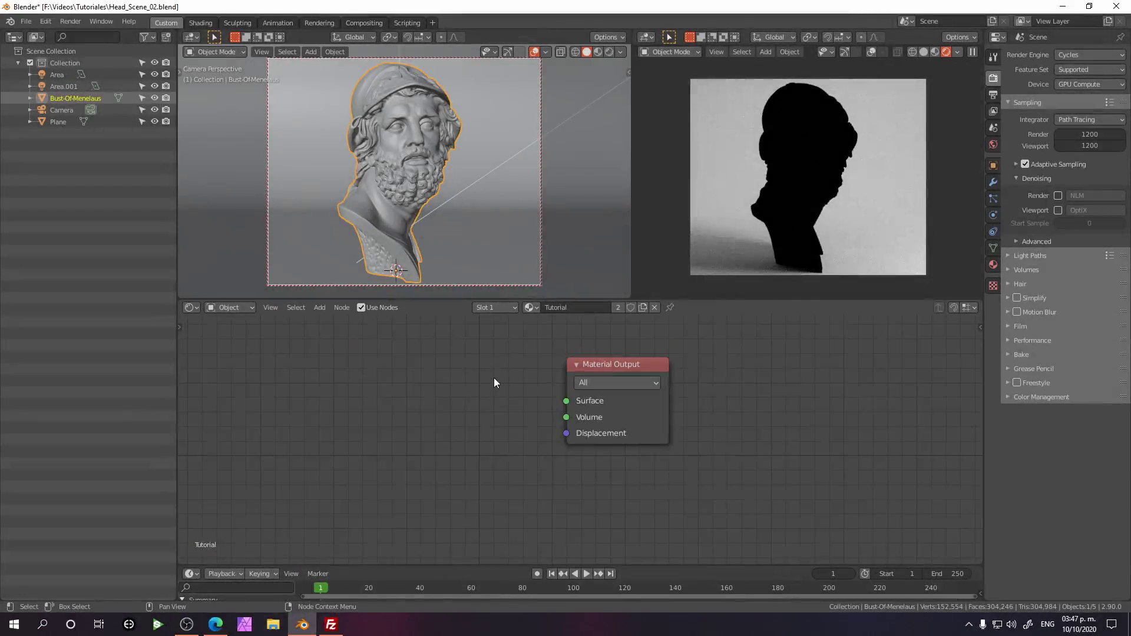
Add a Subsurface Scattering node to the bust's material and connect its BSSRDF output to the Material Output's Surface.
key("F3")
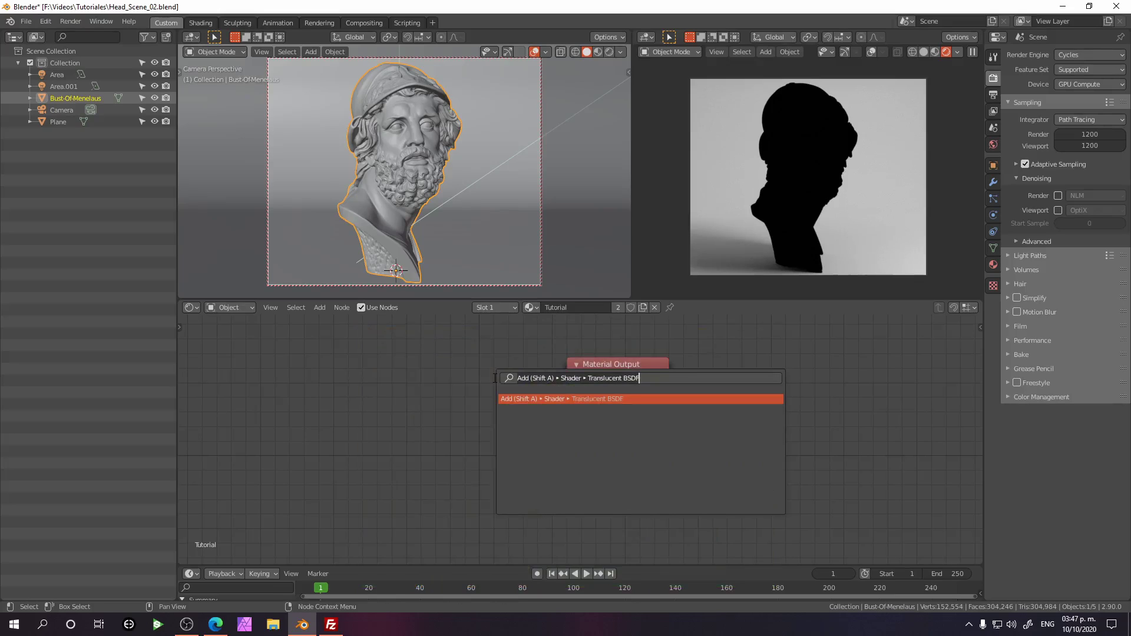
key("ctrl+a")
key("BackSpace")
type("subs")
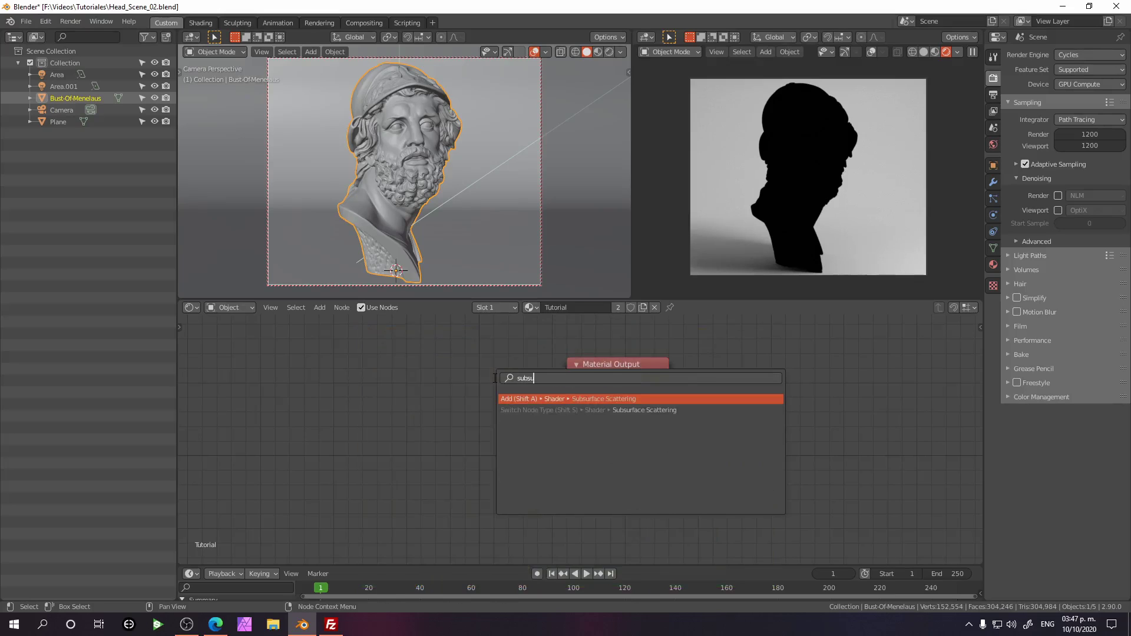
key("Return")
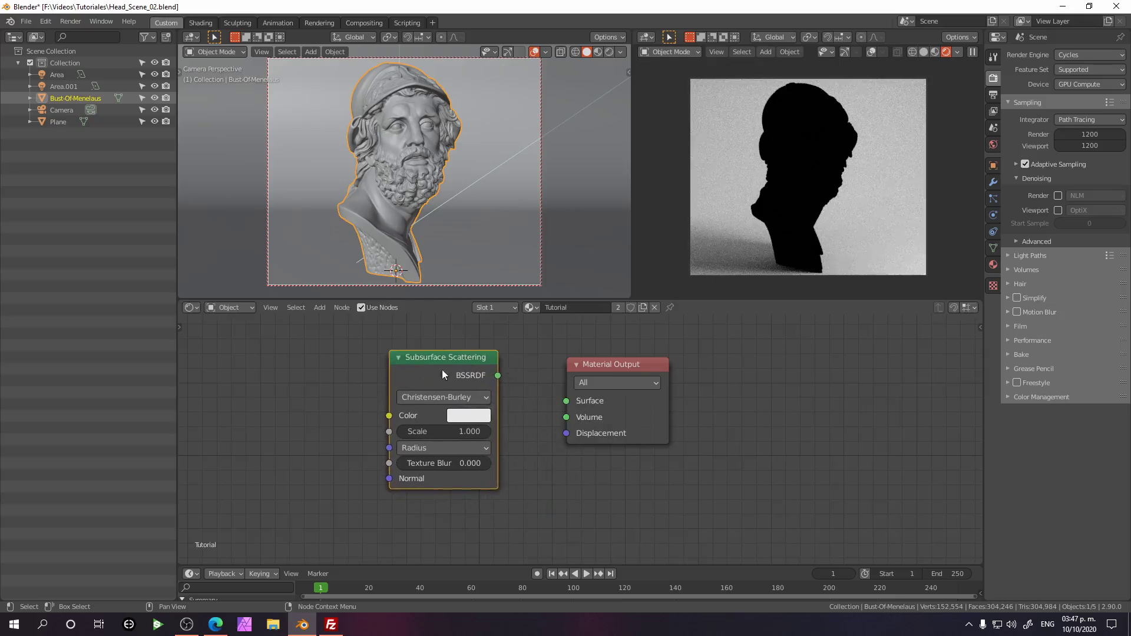
left_click_drag(442, 370, 566, 401)
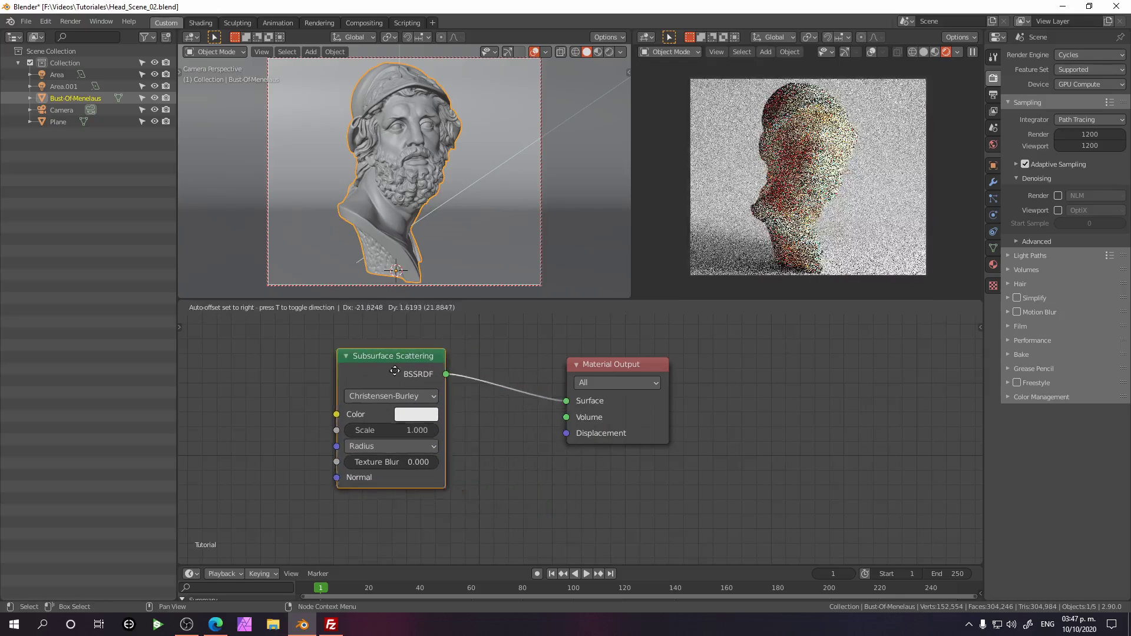
left_click_drag(405, 367, 442, 365)
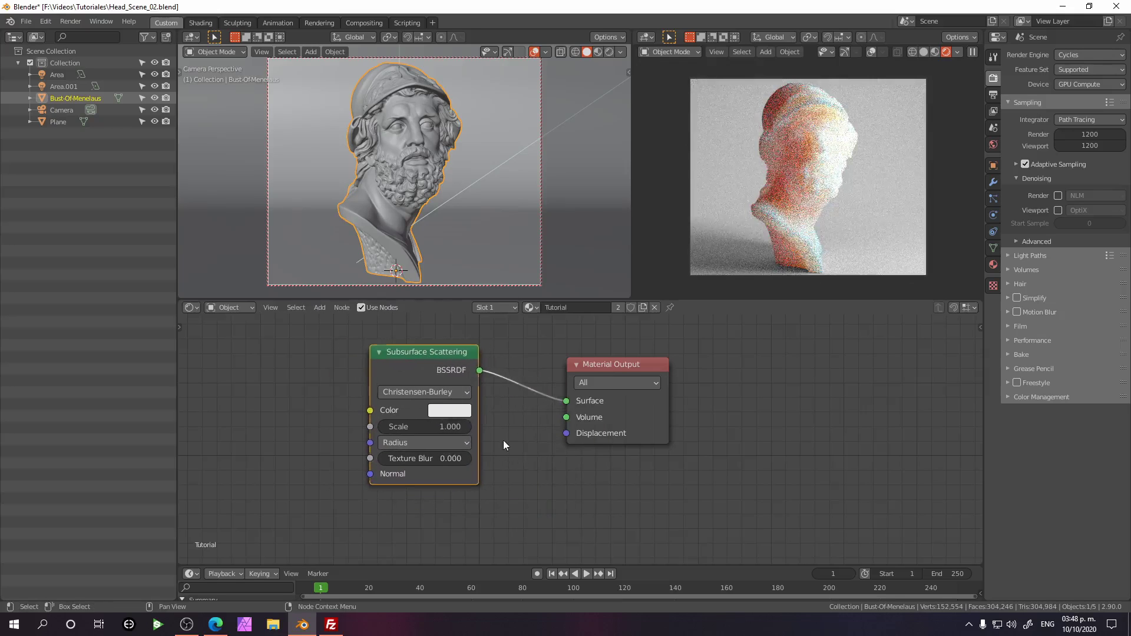
Go through the Subsurface Scattering node's falloff methods and set it to Random Walk.
scroll(503, 440, "up", 3)
scroll(581, 434, "up", 2)
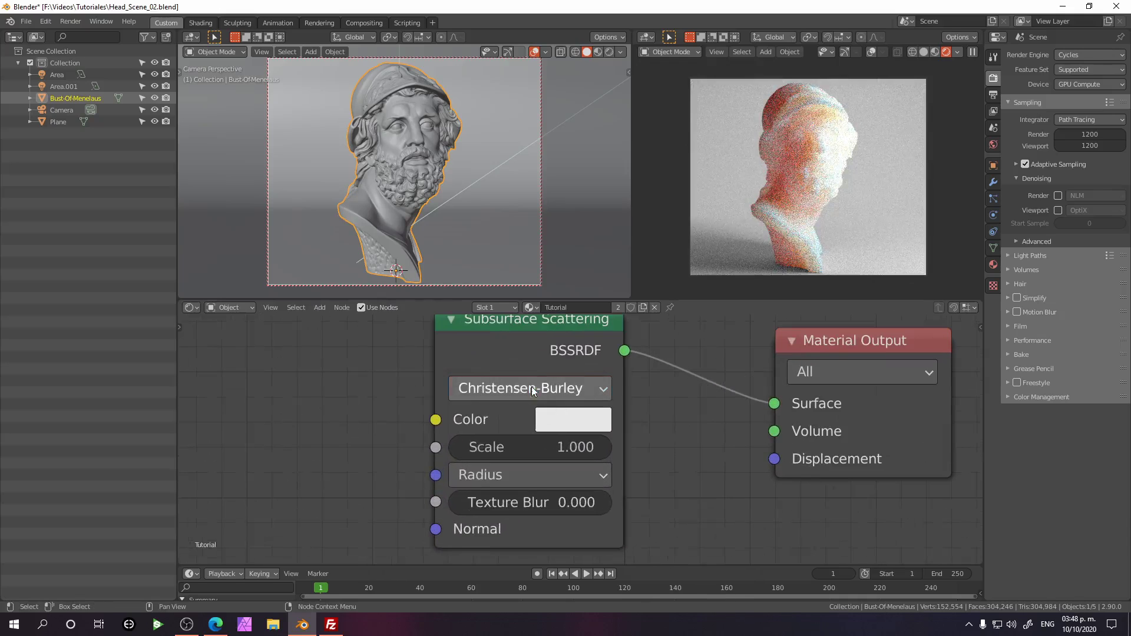
left_click(532, 385)
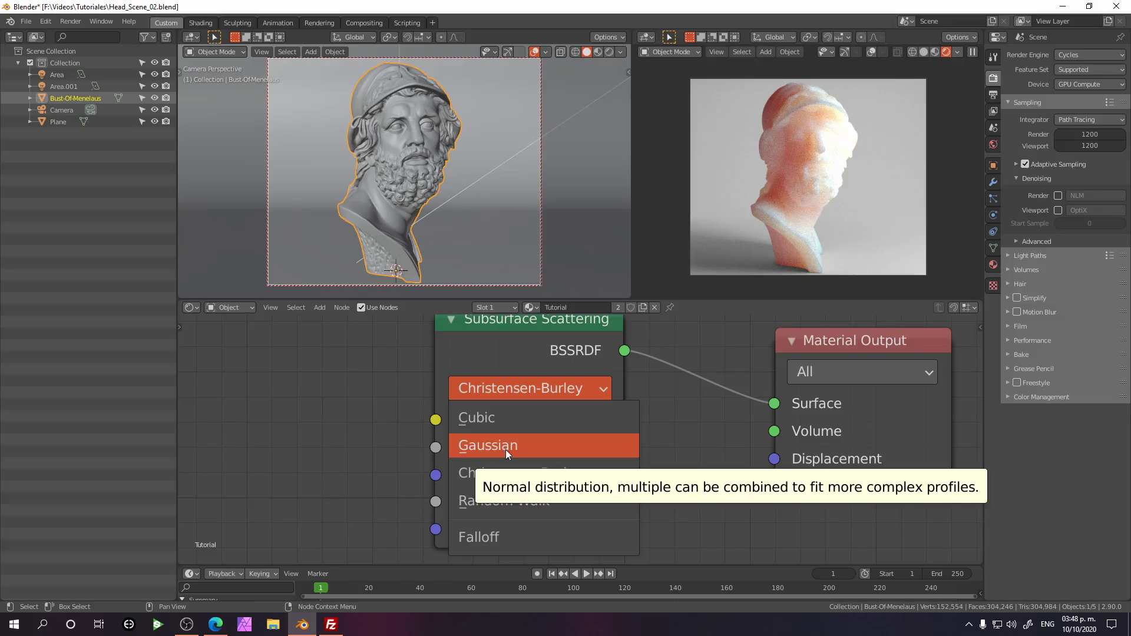
left_click(508, 476)
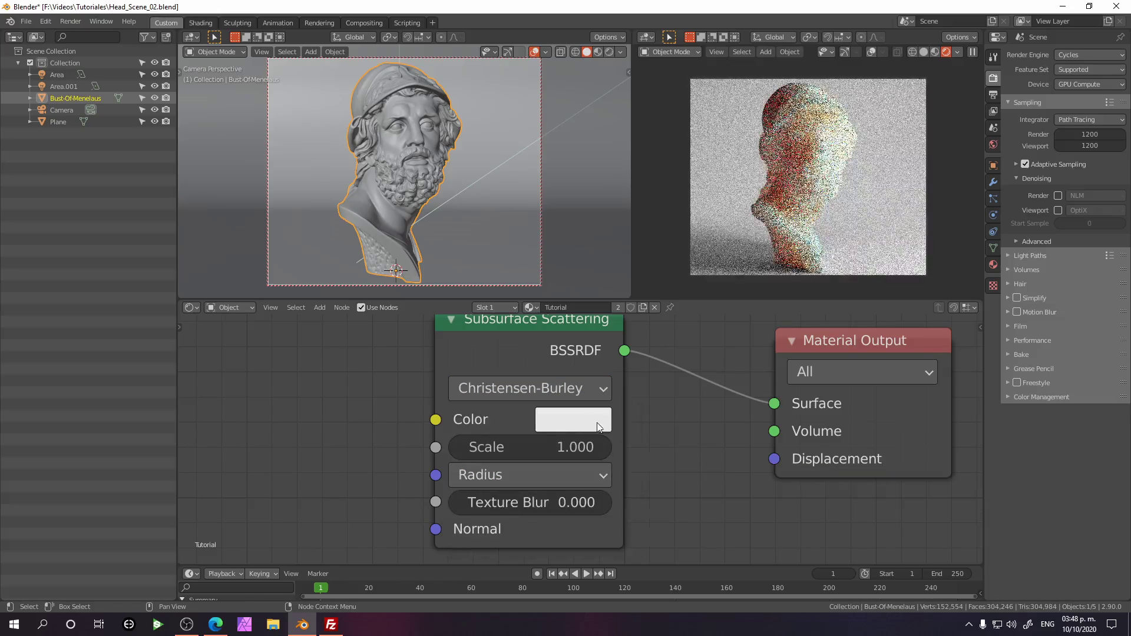
left_click(498, 391)
left_click(499, 391)
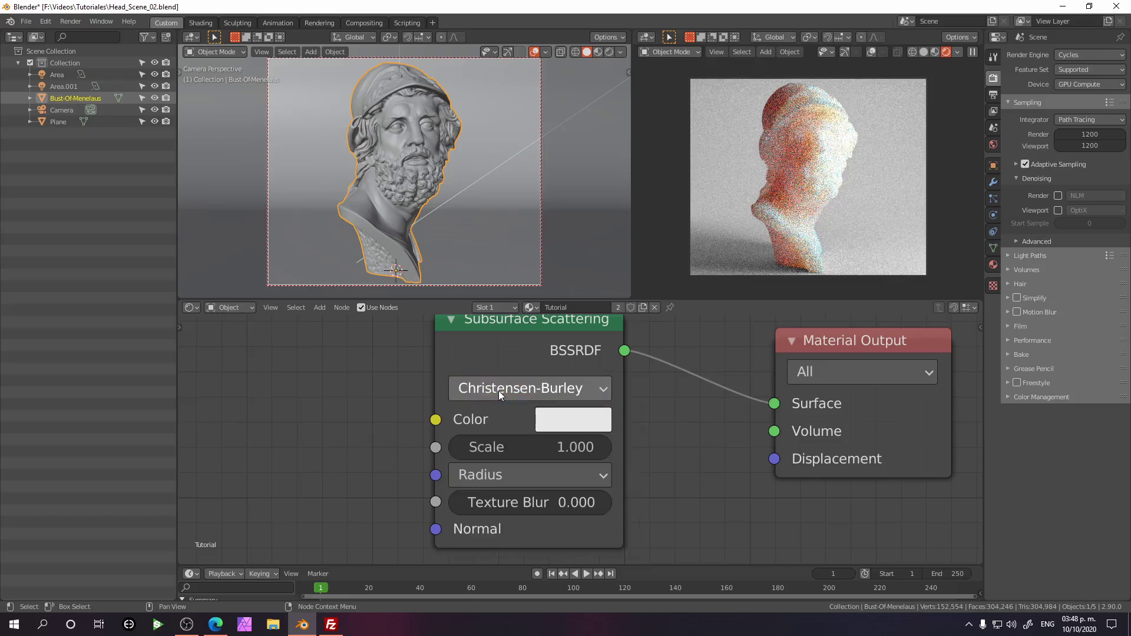
left_click(498, 391)
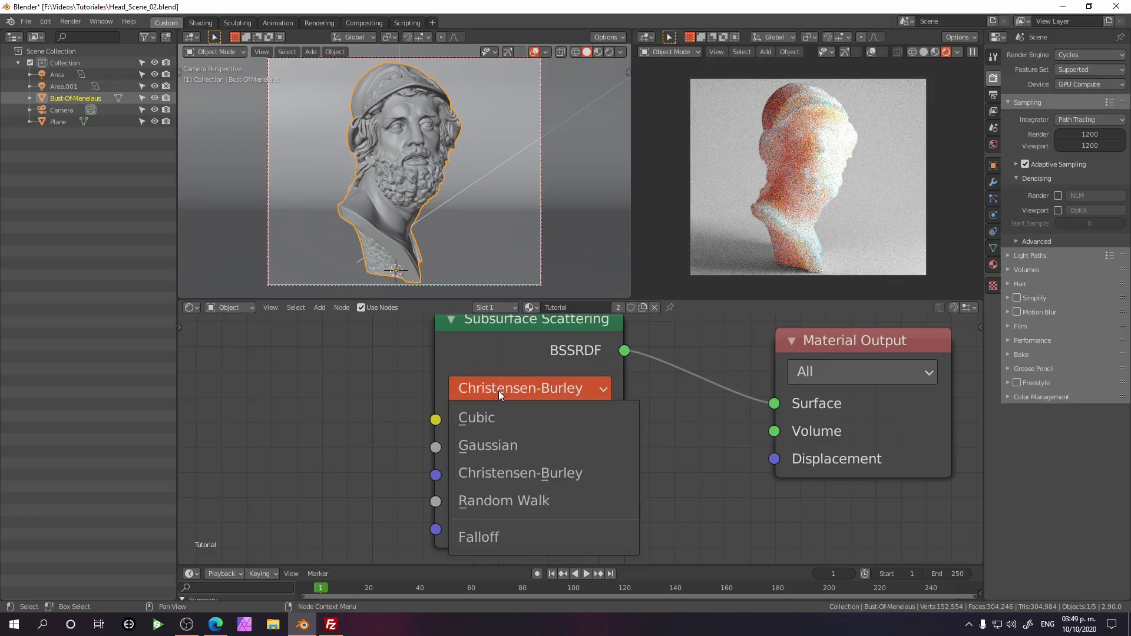
left_click(504, 500)
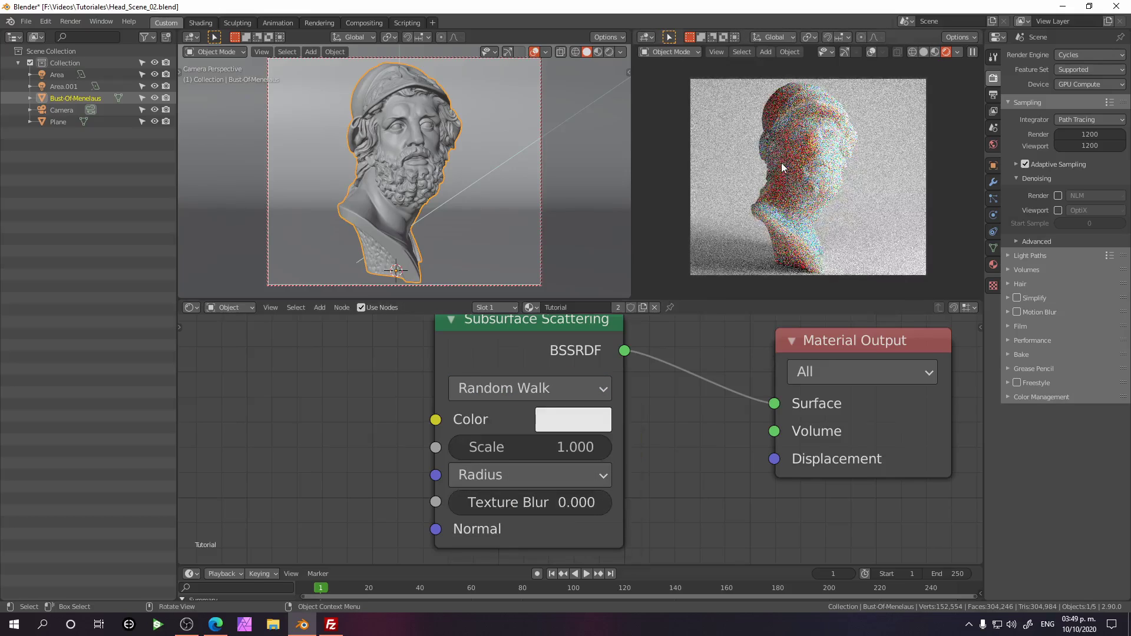
Switch the scattering method to Christensen-Burley and back to Random Walk to compare the two renders.
left_click(546, 388)
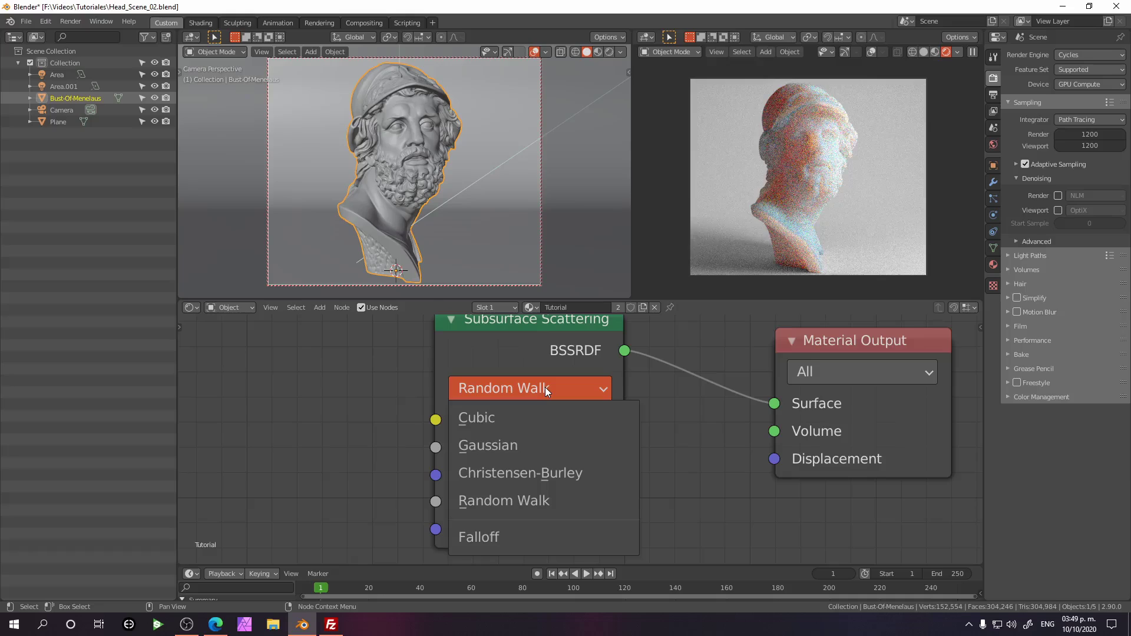
left_click(544, 472)
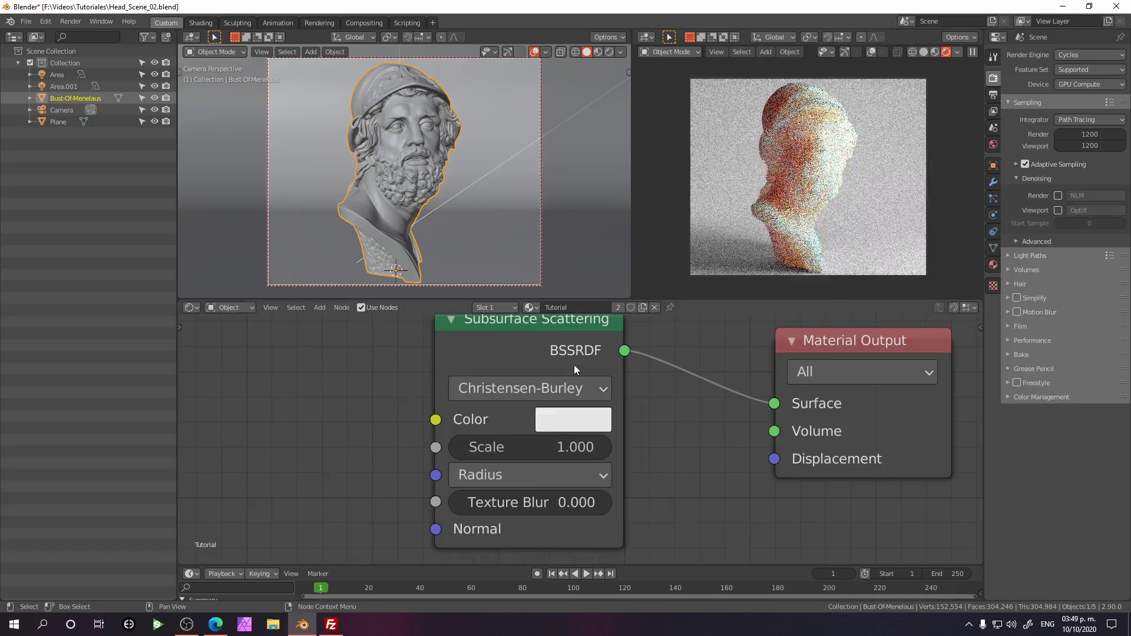
left_click(542, 389)
left_click(488, 500)
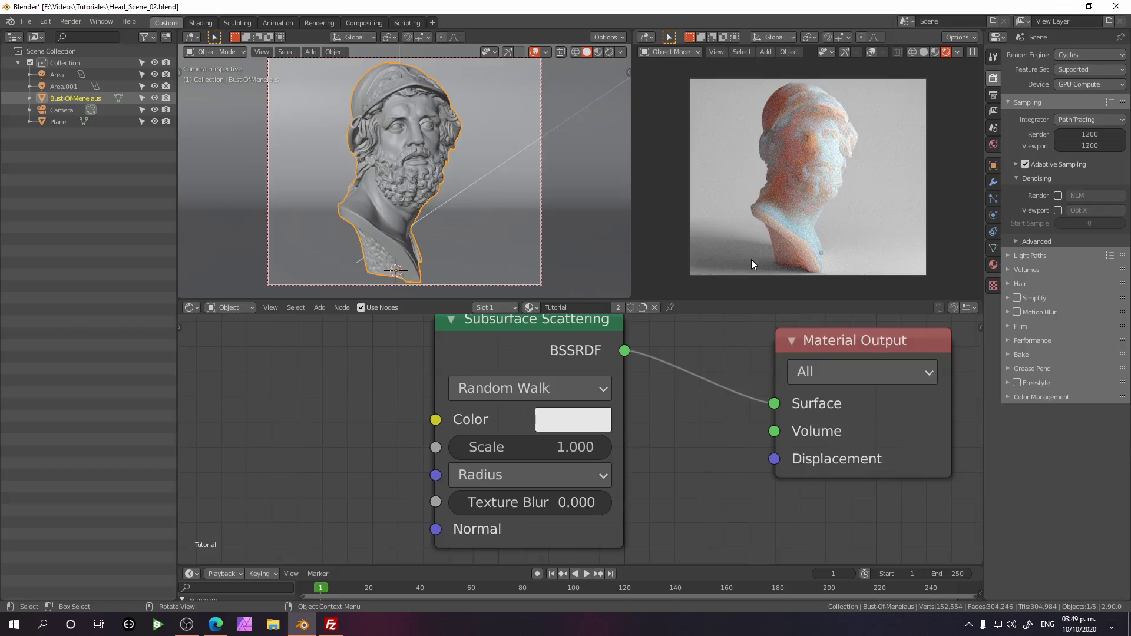
Set the Subsurface Scattering node's Color to a muted blue (hue about 0.641, saturation about 0.249, value about 0.671) and inspect the bust's render.
left_click(556, 423)
scroll(380, 423, "down", 2)
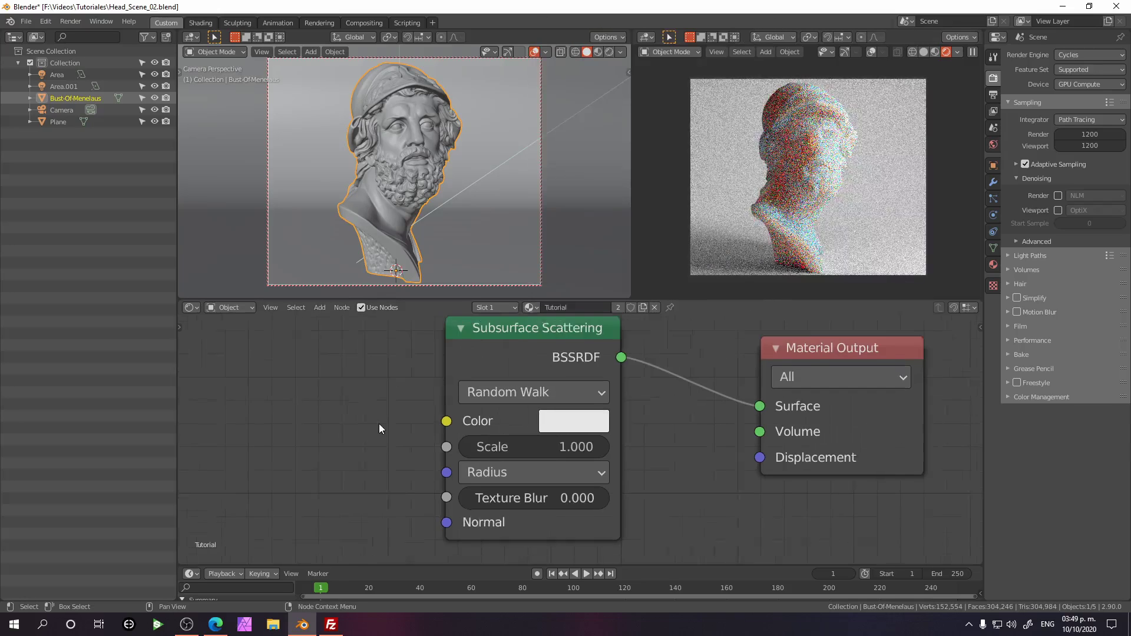
left_click(560, 422)
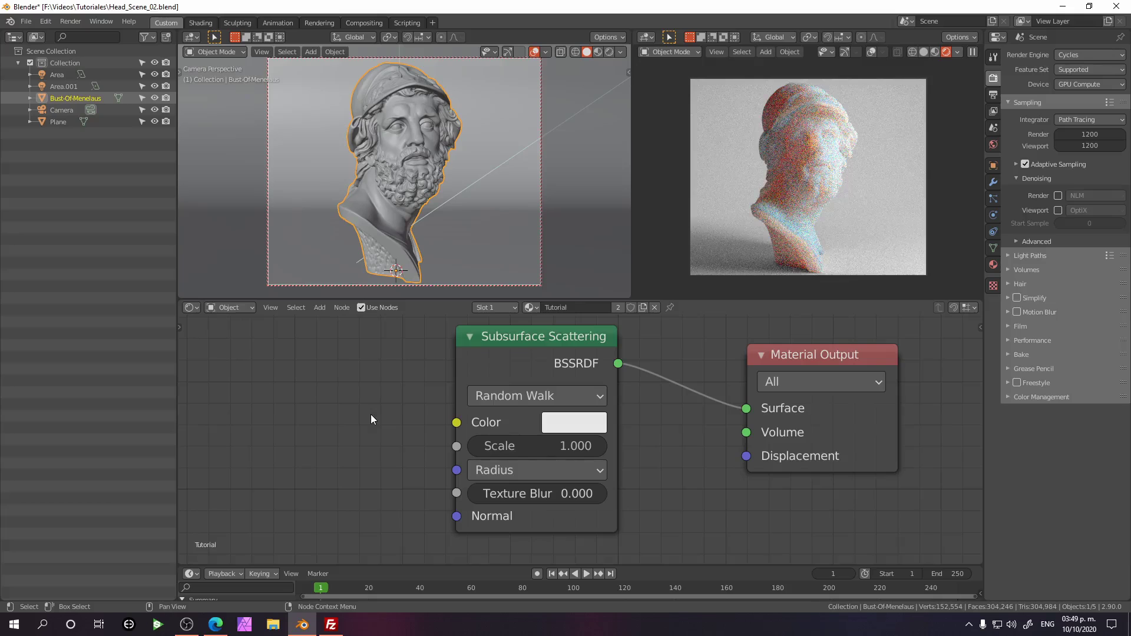
left_click(557, 422)
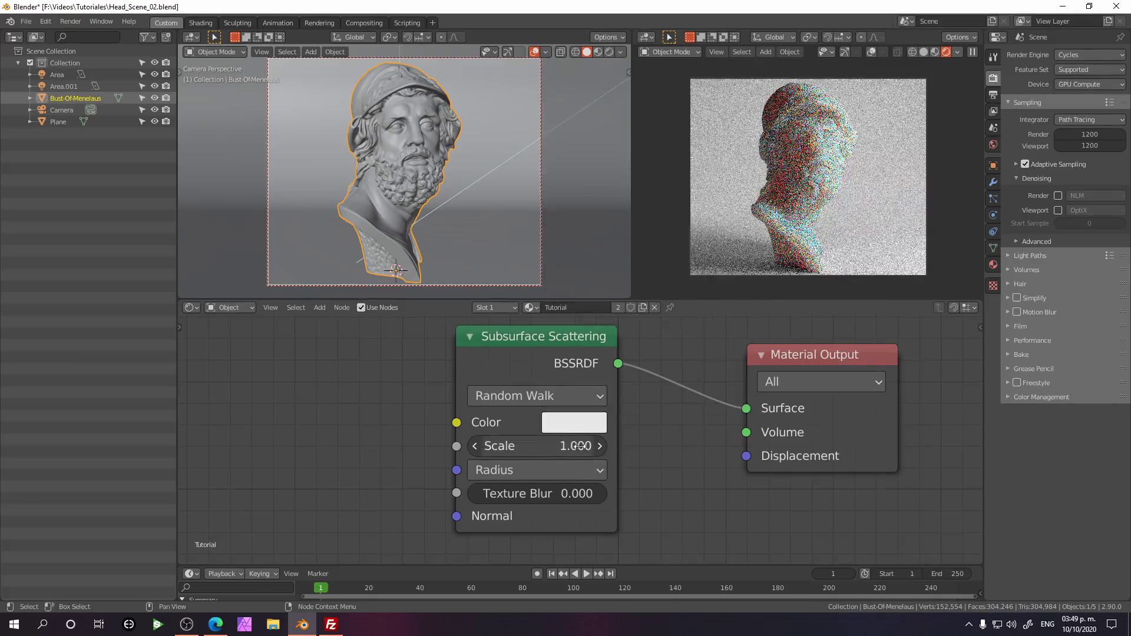
left_click(519, 478)
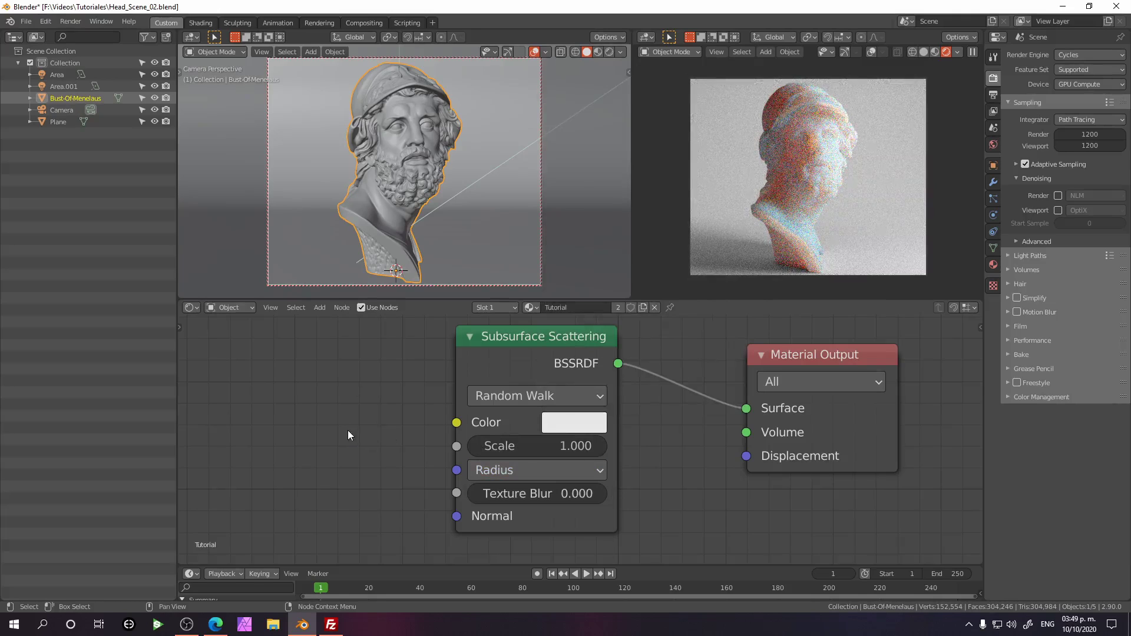
left_click(556, 422)
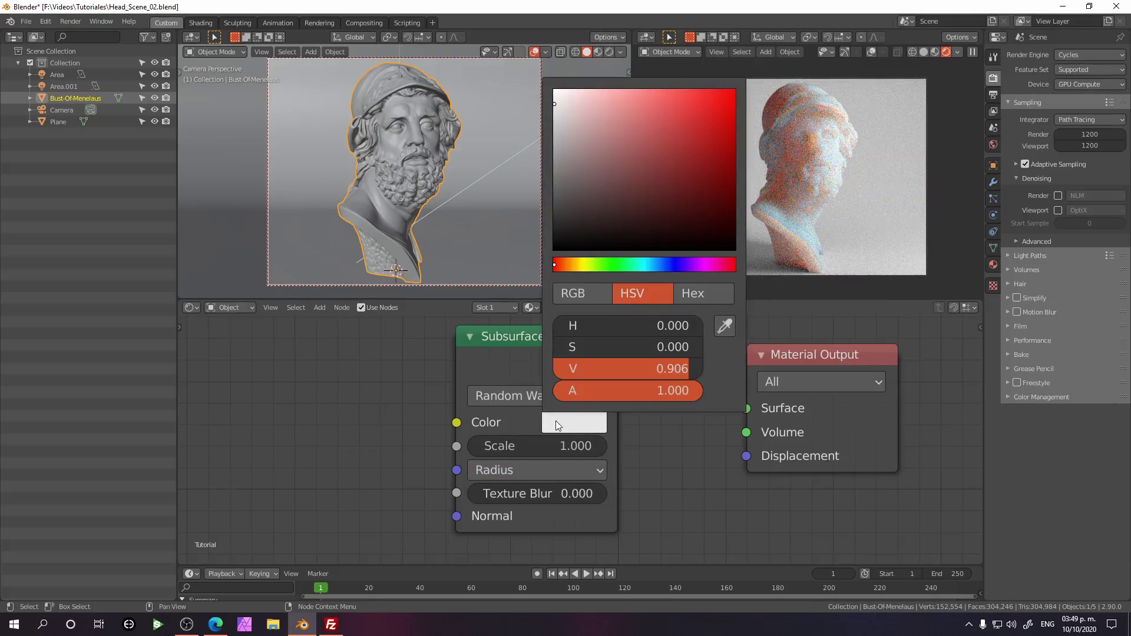
left_click_drag(624, 268, 670, 264)
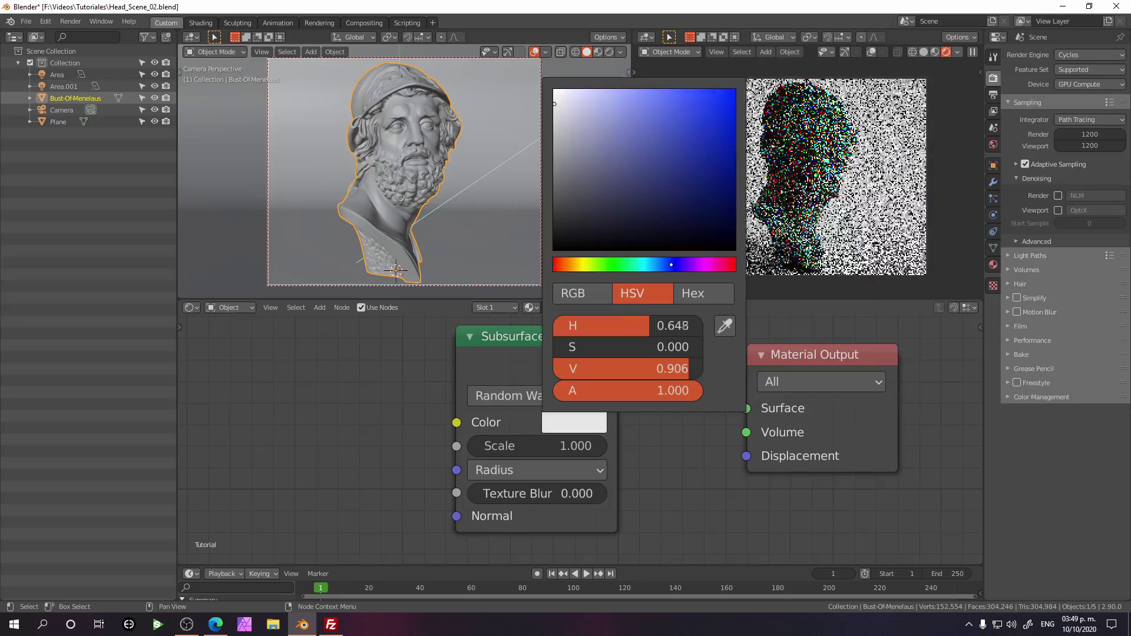
mouse_move(595, 137)
left_mouse_down()
mouse_move(585, 133)
mouse_move(598, 140)
left_mouse_up()
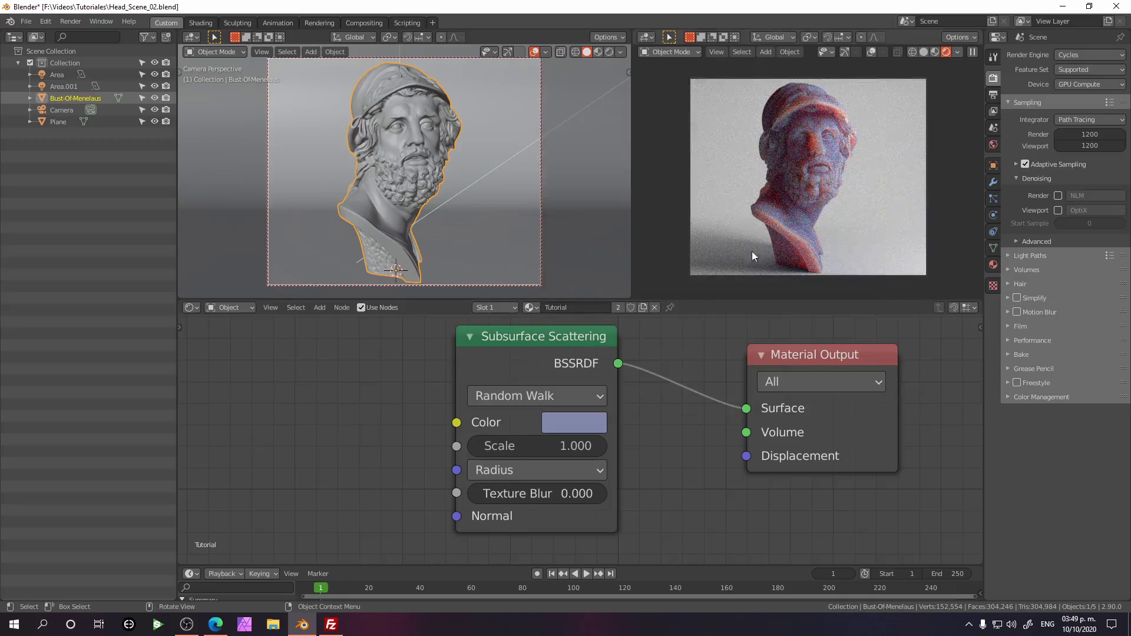
scroll(798, 164, "up", 6)
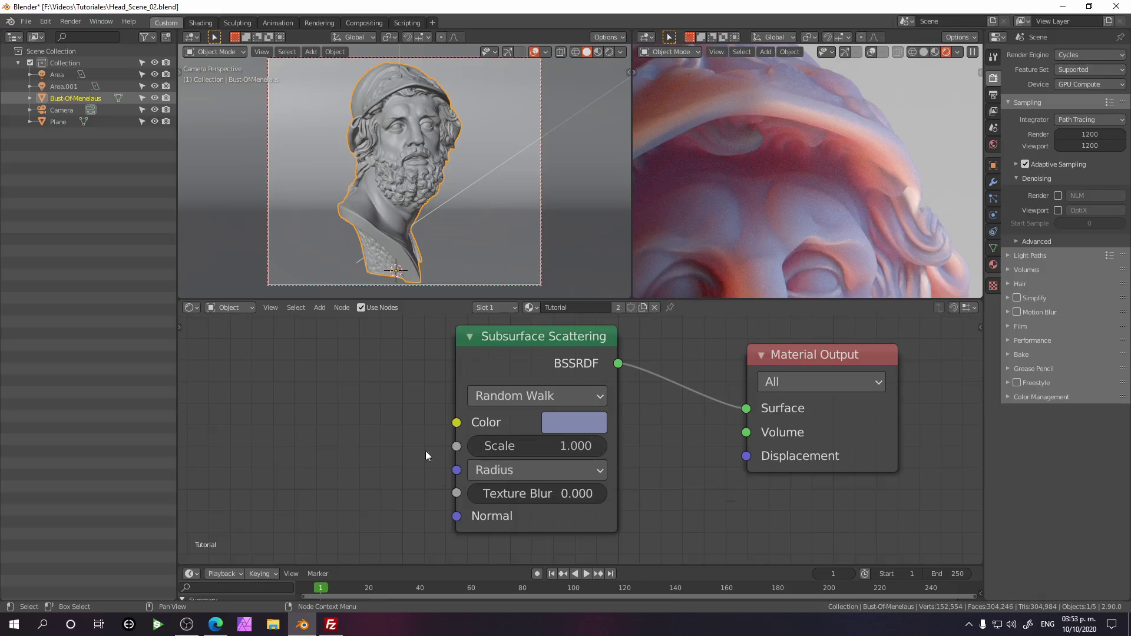
Examine the Subsurface Scattering node's Radius values and its Texture Blur and Normal inputs.
middle_click_drag(427, 458, 414, 459)
left_click(520, 475)
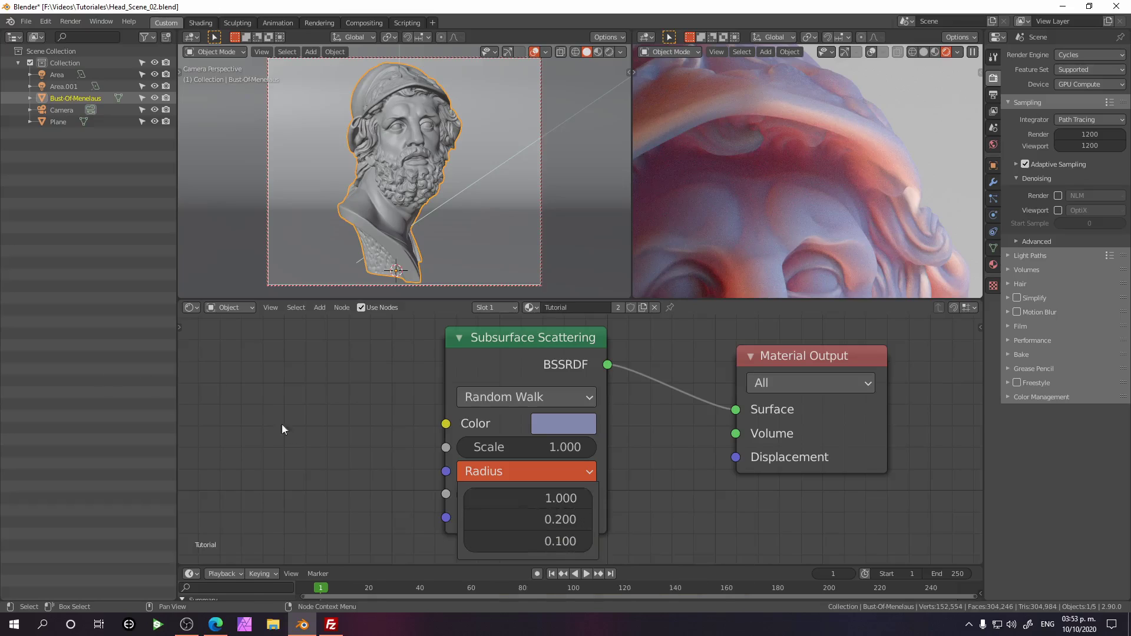
middle_click_drag(458, 511, 481, 459)
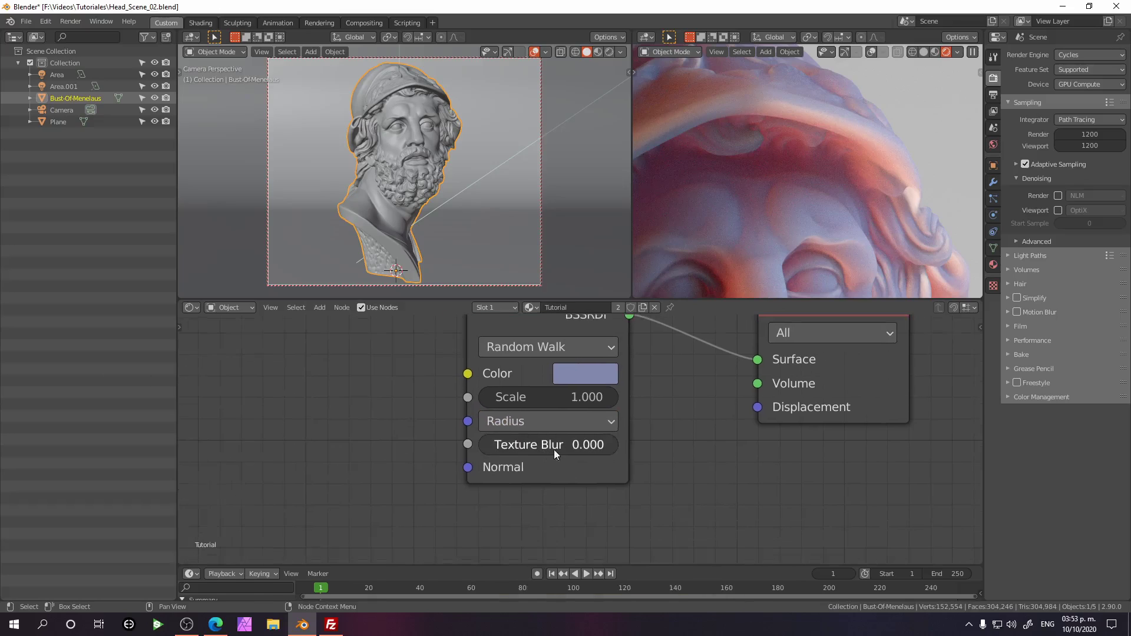
middle_click_drag(554, 450, 499, 483)
scroll(499, 482, "down", 2)
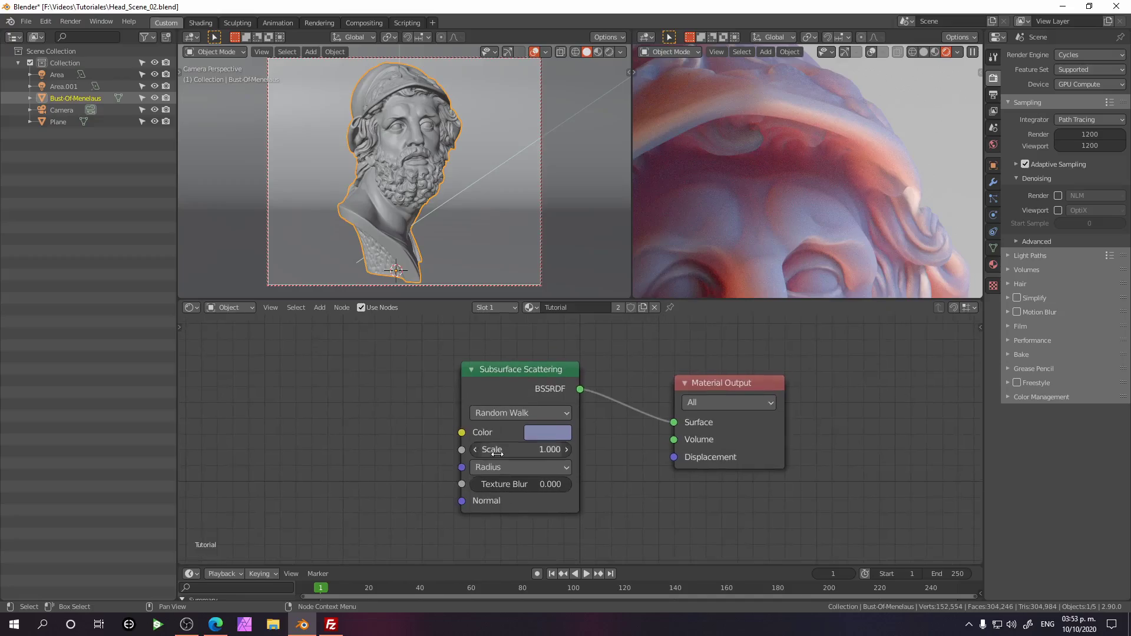
scroll(363, 511, "up", 1)
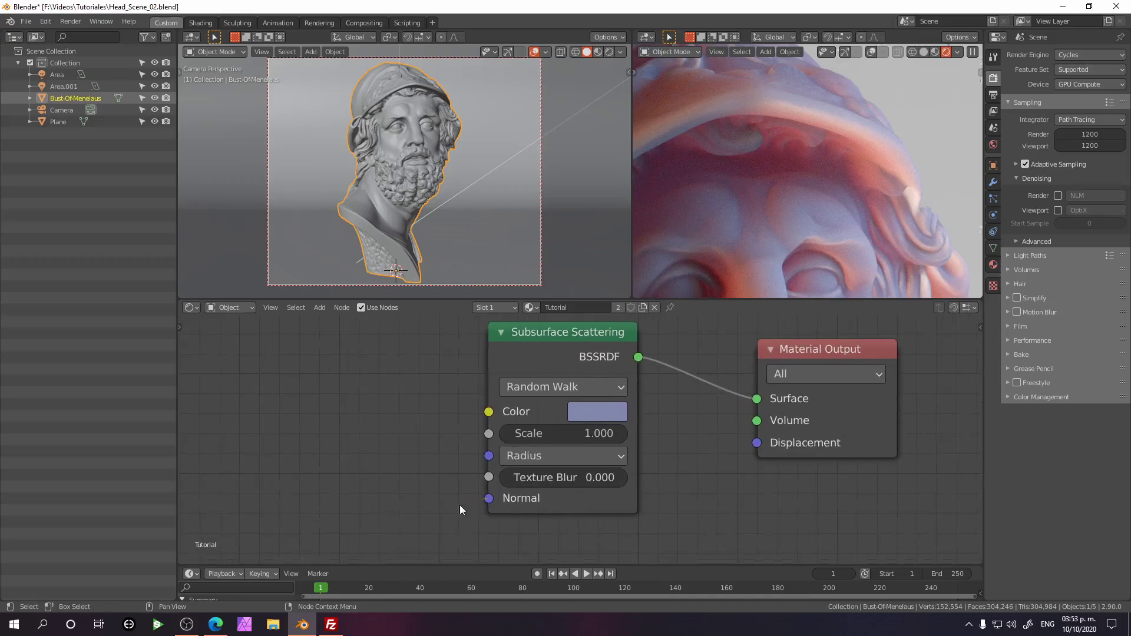
left_click_drag(548, 478, 448, 479)
left_click_drag(489, 499, 391, 513)
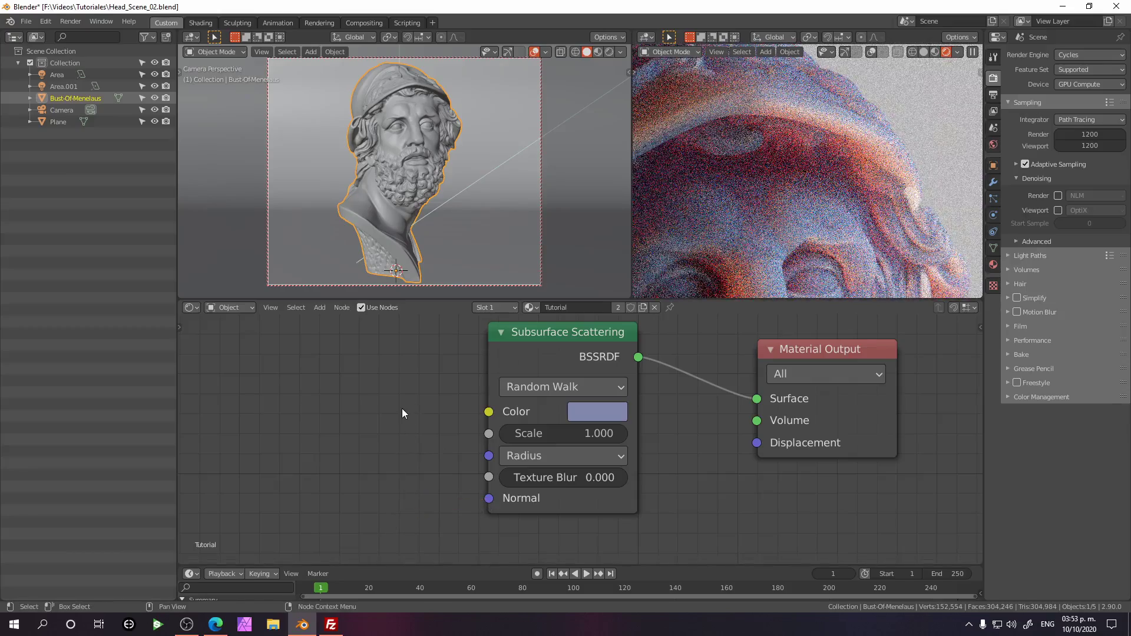
scroll(597, 391, "down", 1)
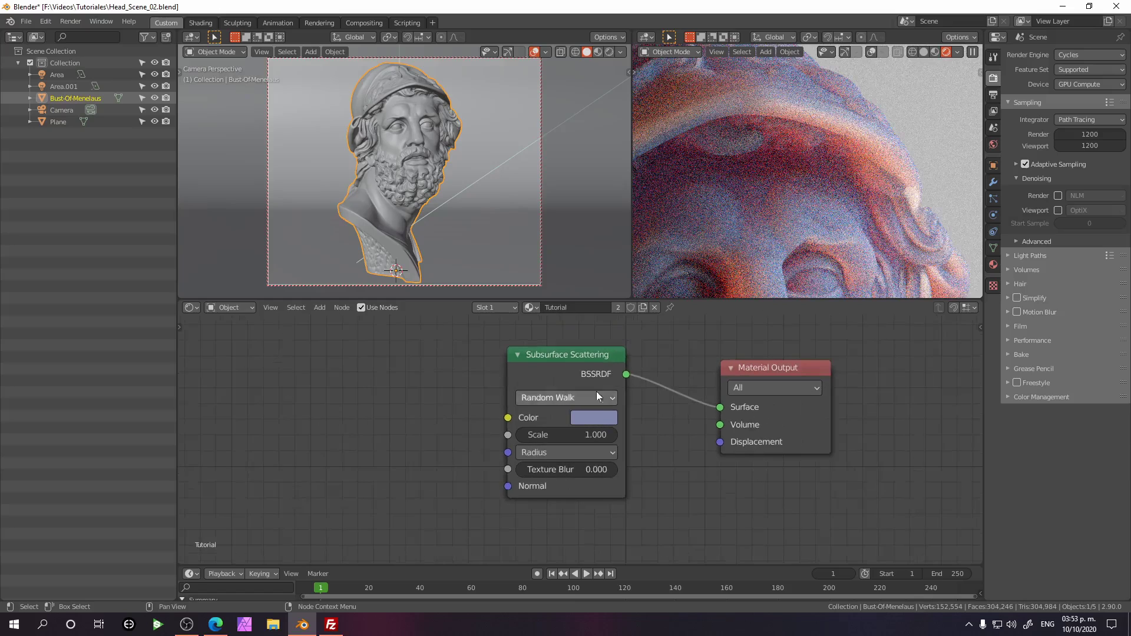
Move the Subsurface Scattering node away from the Material Output and add a Bump node before it.
left_click_drag(583, 367, 487, 376)
left_click_drag(415, 495, 330, 499)
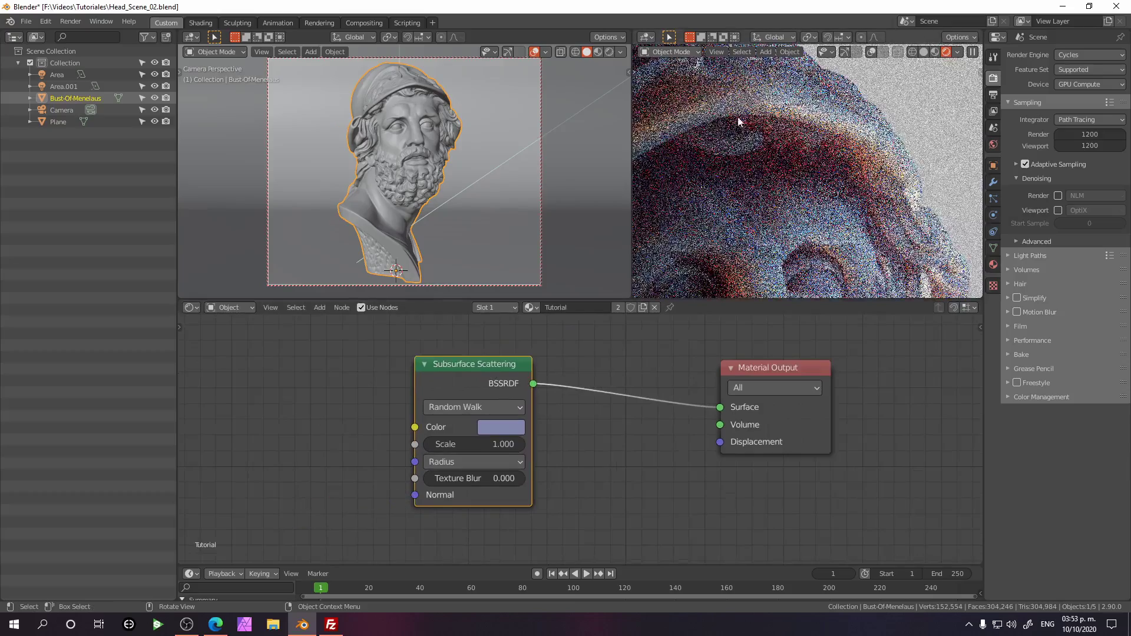
key("F3")
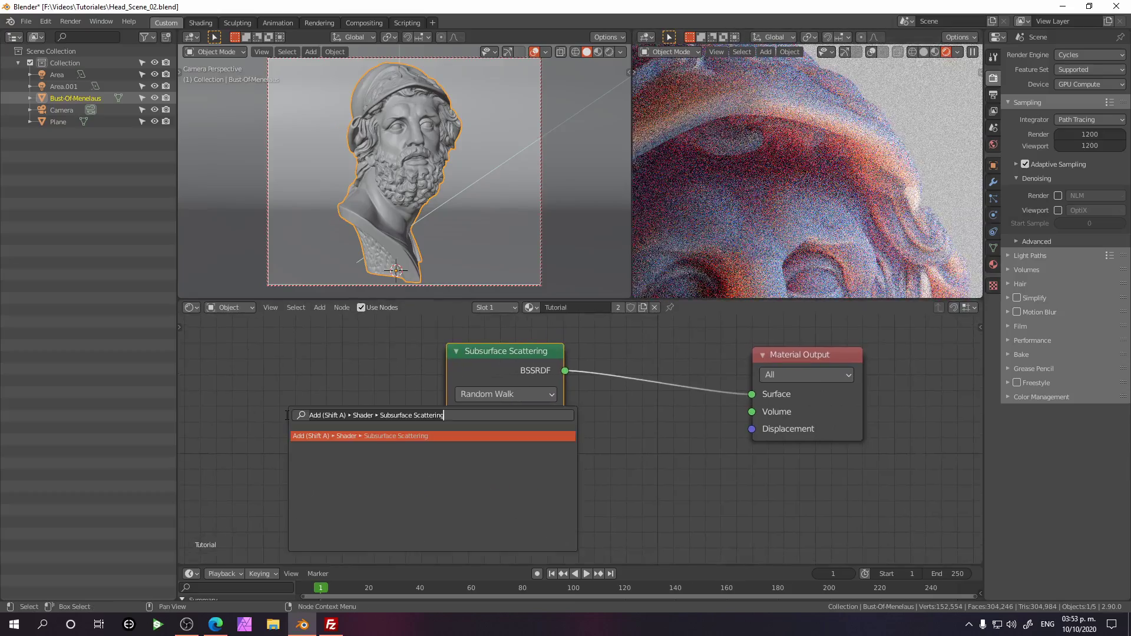
type("bump")
key("Return")
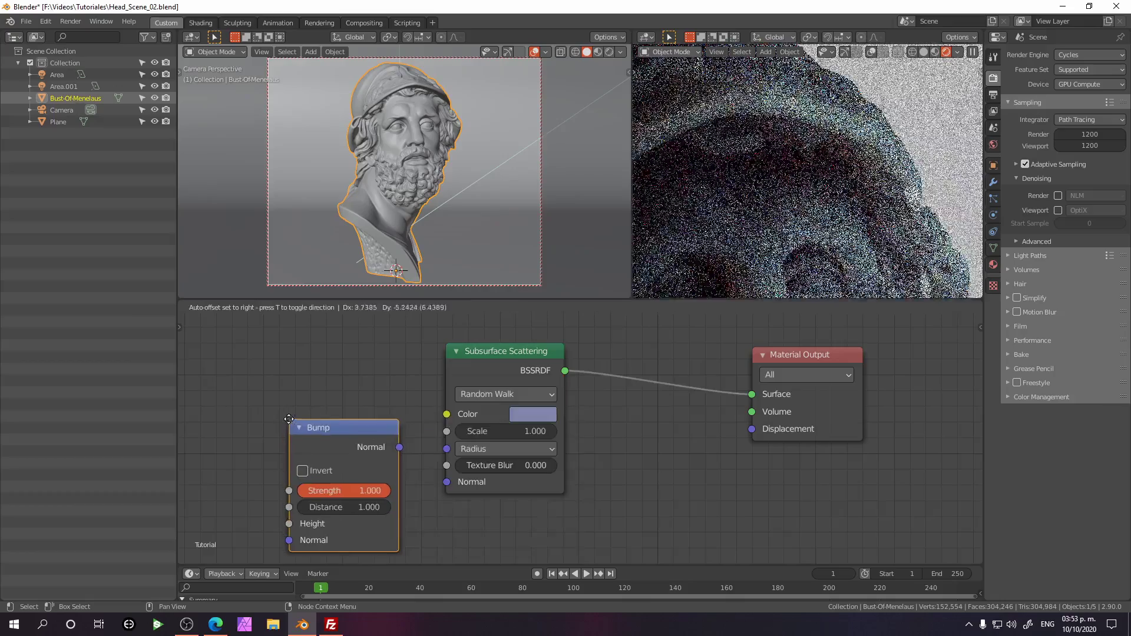
left_click(379, 408)
Add a Noise Texture, connect its Fac to the Bump's Height, and the Bump's Normal to the Subsurface Scattering Normal.
key("F3")
type("noise")
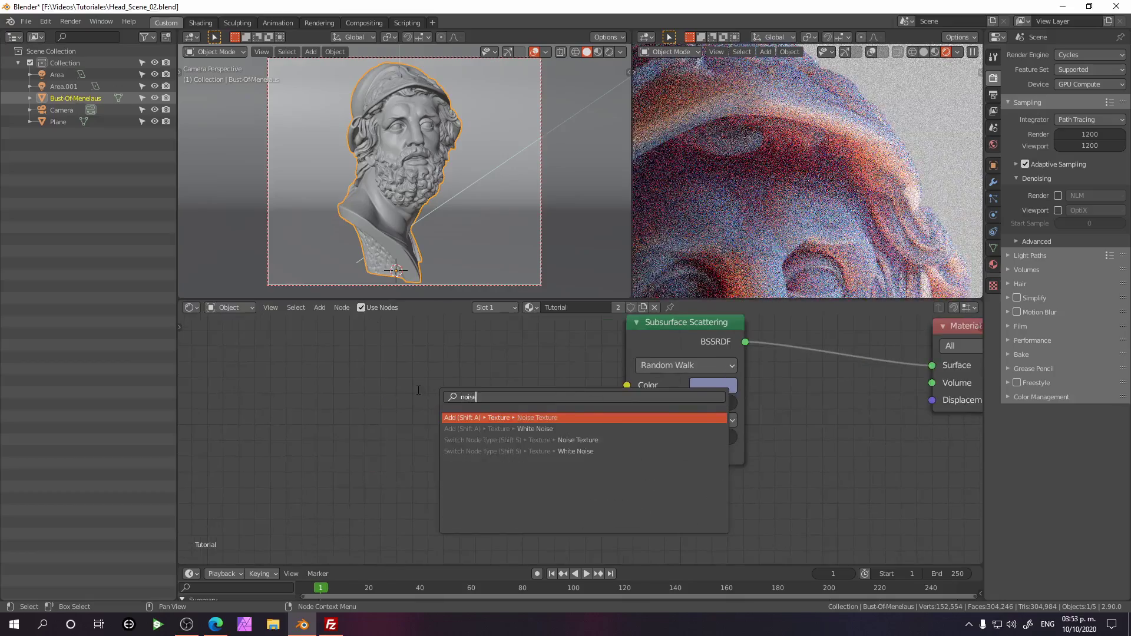
key("Return")
left_click(277, 368)
left_click_drag(388, 395, 469, 495)
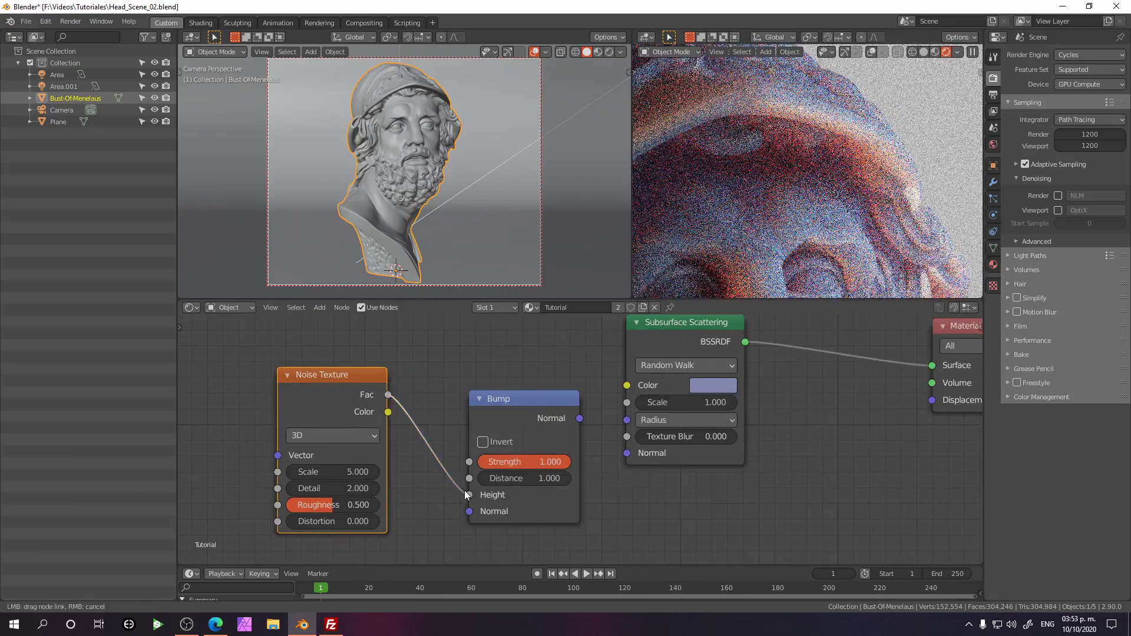
left_click_drag(580, 419, 626, 453)
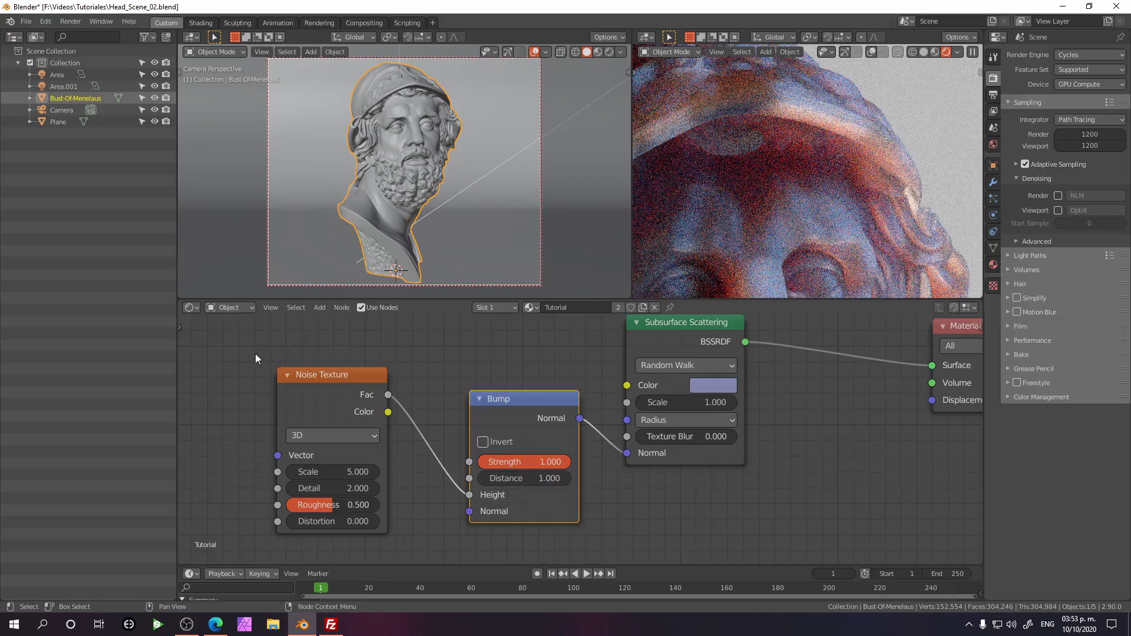
Delete the Noise Texture and Bump nodes, and move the Subsurface Scattering node closer to the Material Output.
left_click_drag(256, 358, 560, 516)
key("x")
middle_click_drag(549, 492, 428, 468)
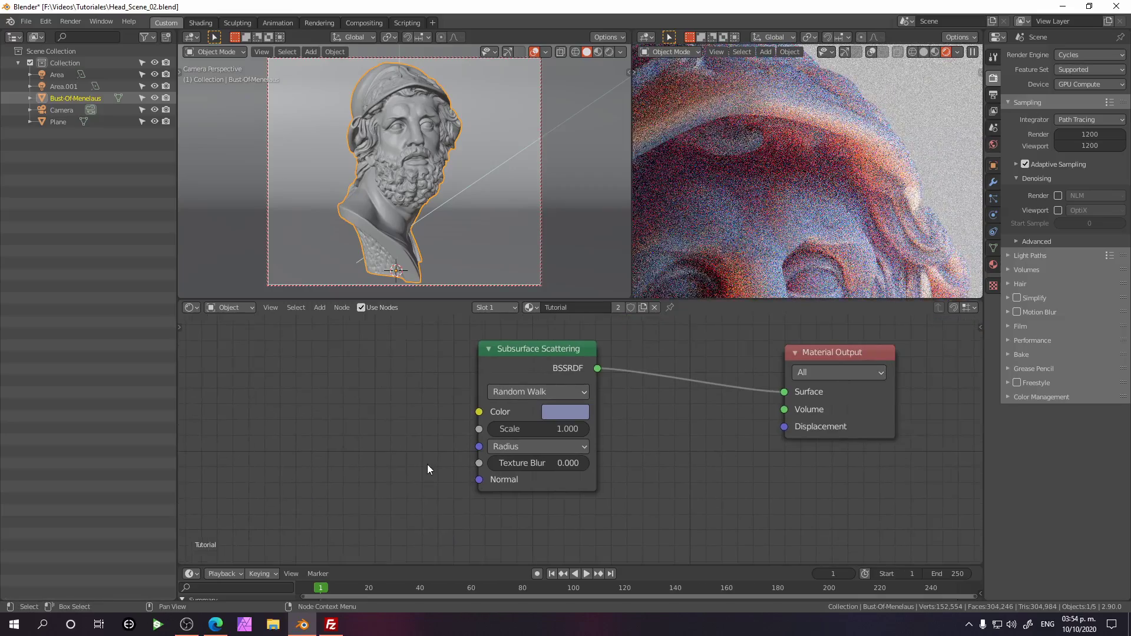
left_click_drag(500, 373, 571, 395)
left_click(473, 393)
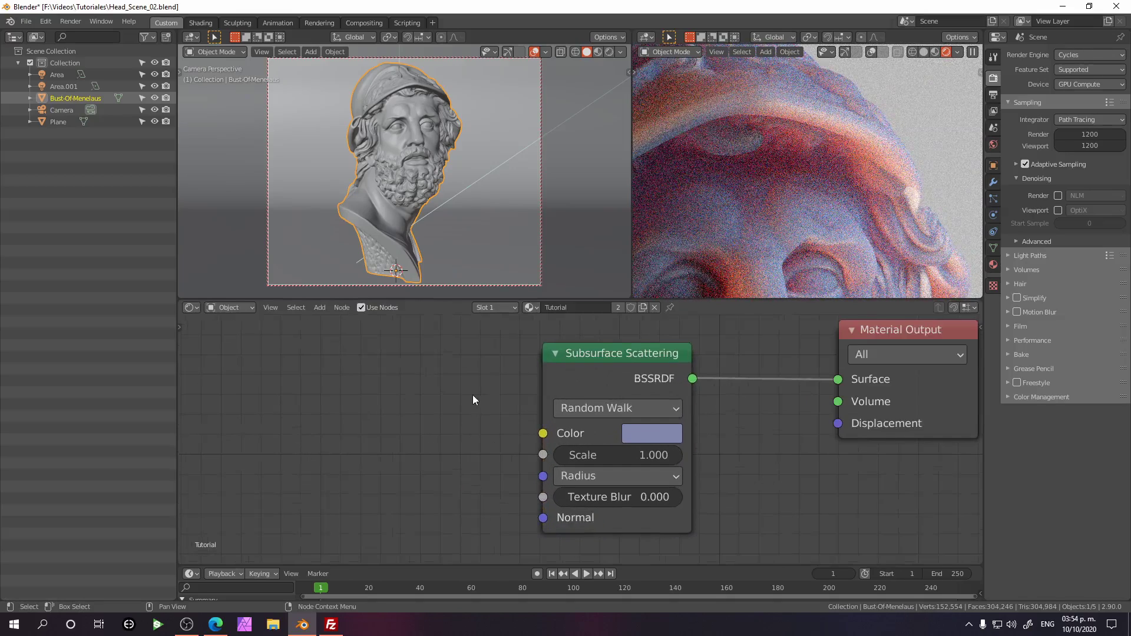
middle_click_drag(472, 395, 380, 409)
scroll(380, 409, "up", 1)
left_click_drag(503, 414, 524, 405)
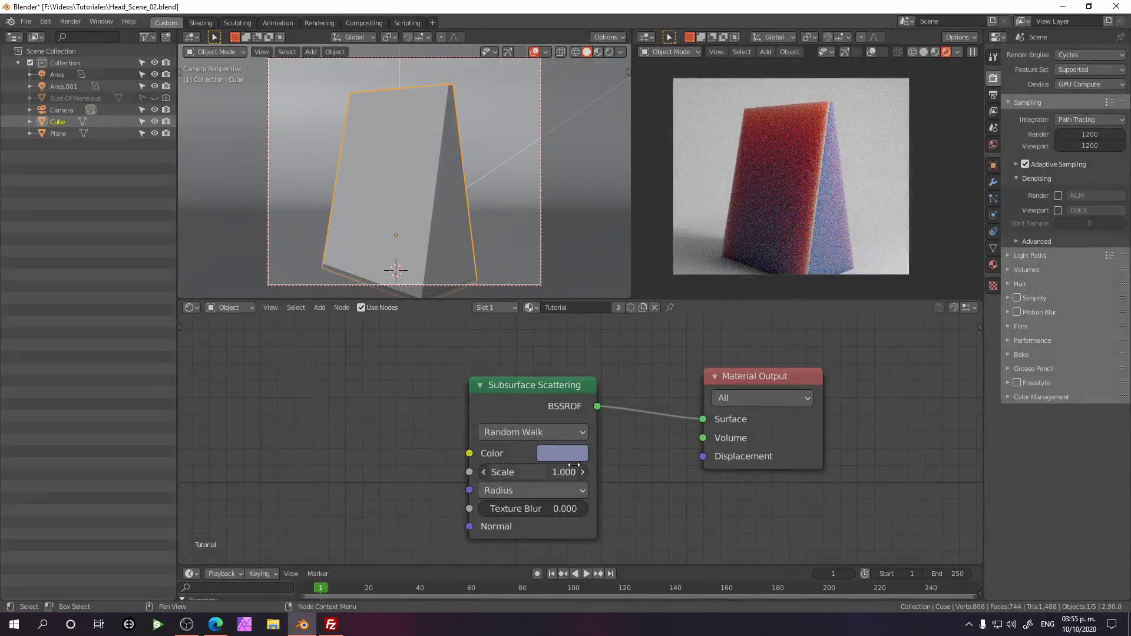
Set the Scale to 1 and the Color to white on the cube's Subsurface Scattering node.
left_click(554, 471)
type("1")
key("Return")
left_click(549, 458)
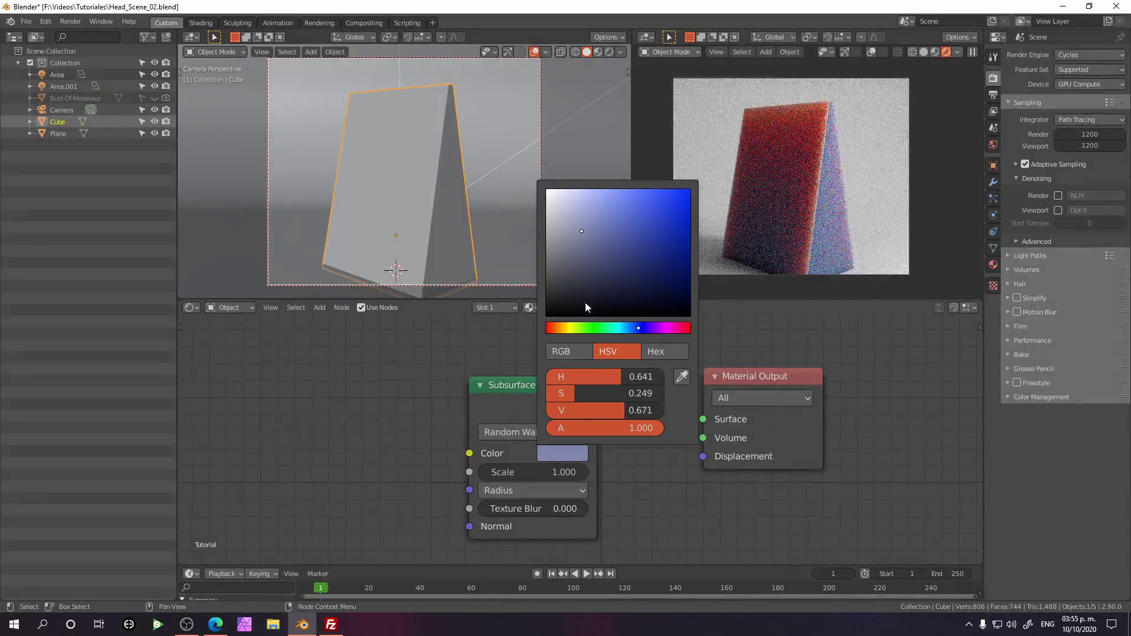
left_click_drag(586, 302, 529, 184)
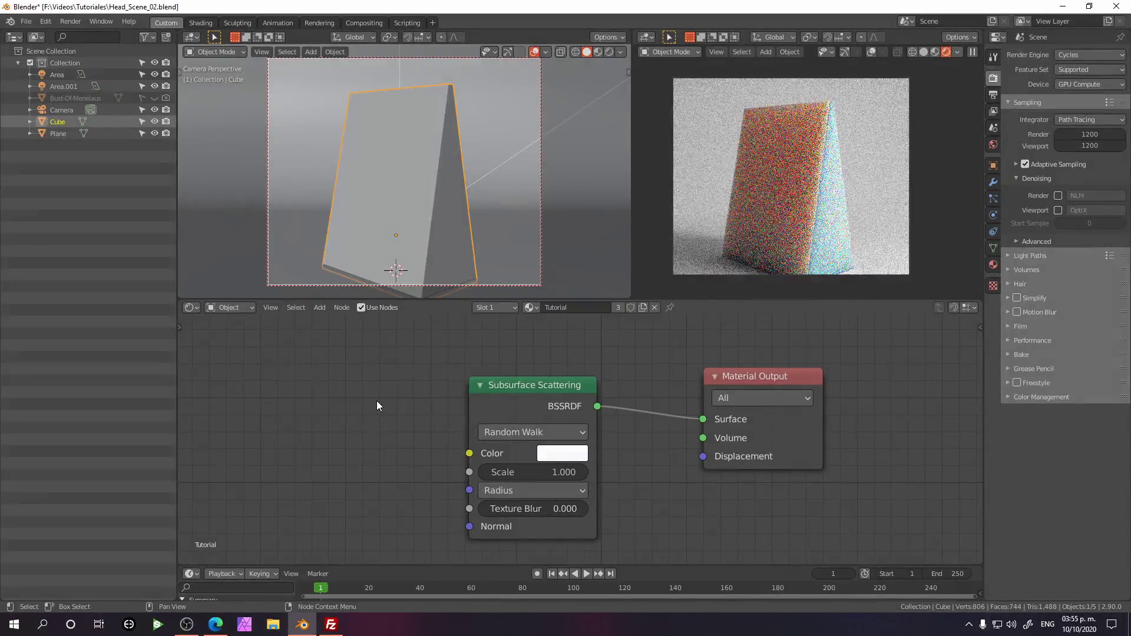
scroll(384, 418, "up", 2)
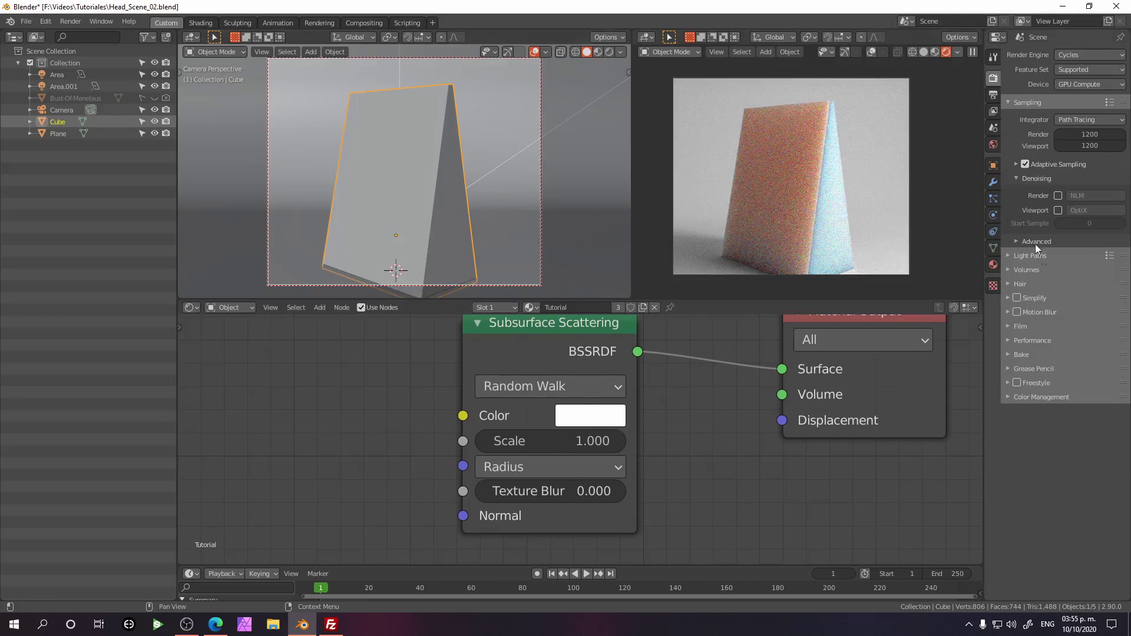
Add a Bevel modifier with 4 segments to the cube and save the file.
left_click(993, 182)
left_click(1037, 55)
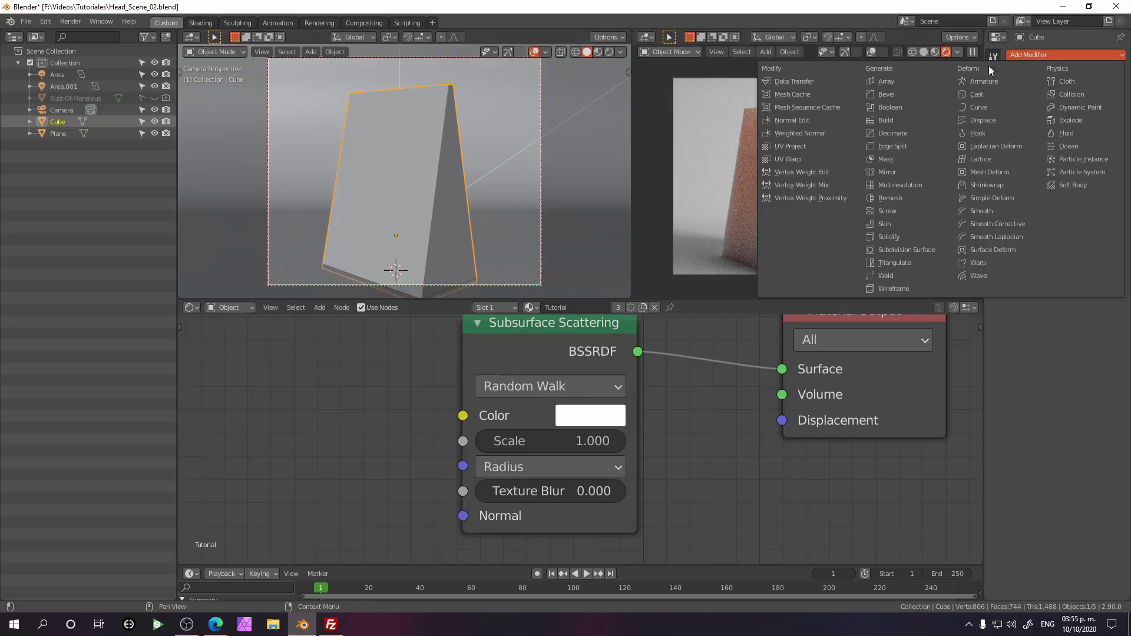
left_click(887, 93)
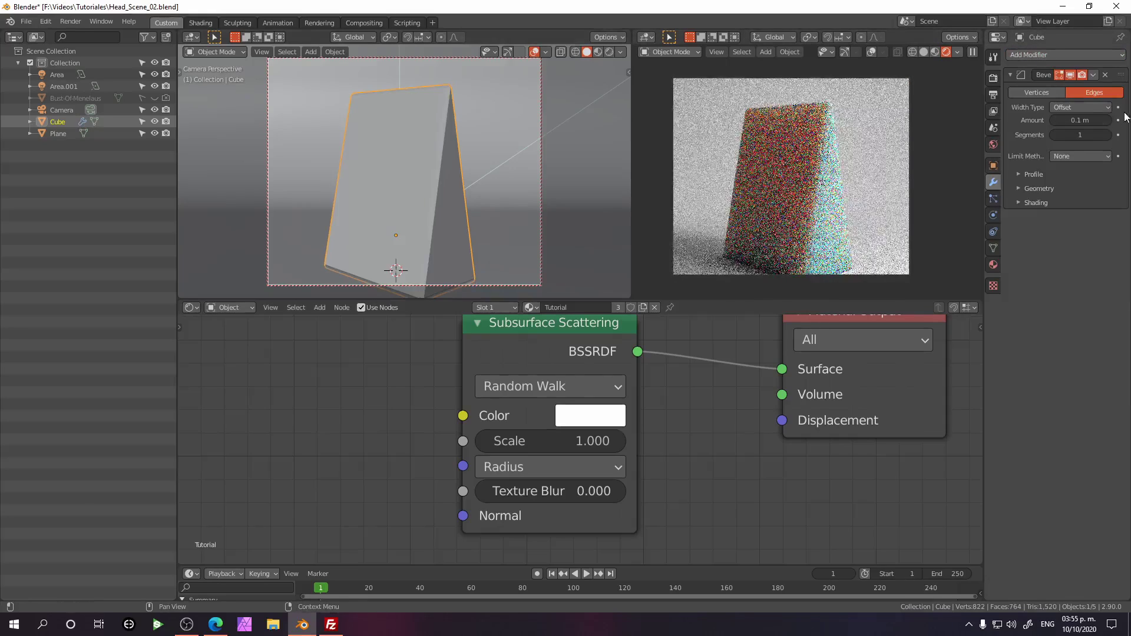
left_click(1110, 136)
left_click(1110, 136)
left_click(1111, 135)
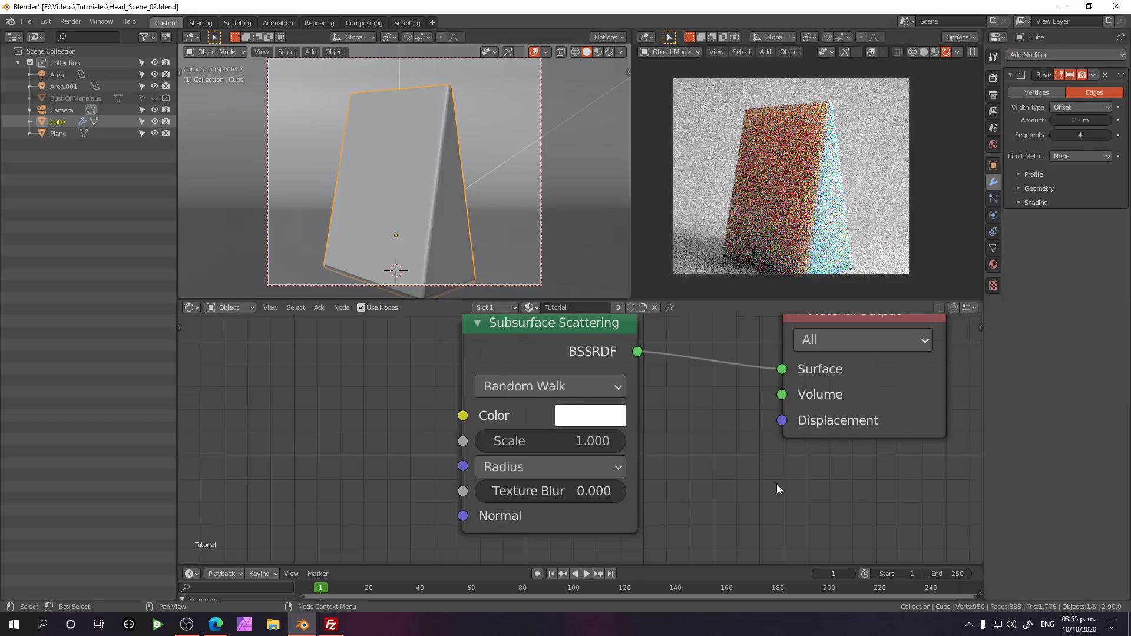
key("ctrl+s")
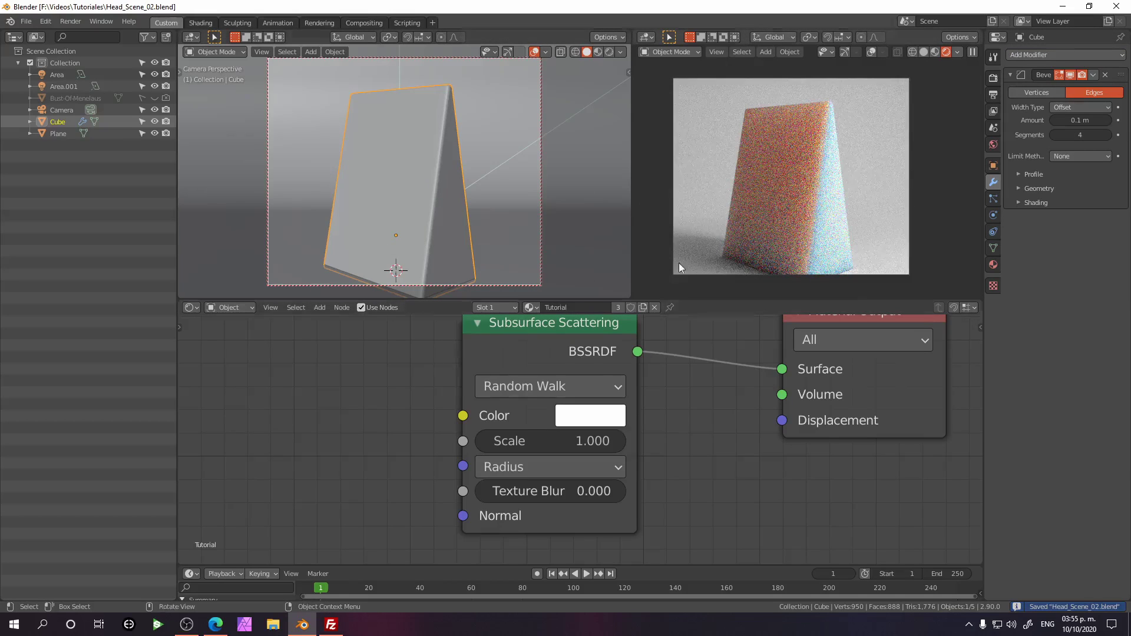
Set all three Radius values of the Subsurface Scattering node to 0.
left_click(550, 468)
left_click_drag(527, 493, 483, 539)
left_click_drag(527, 496, 527, 542)
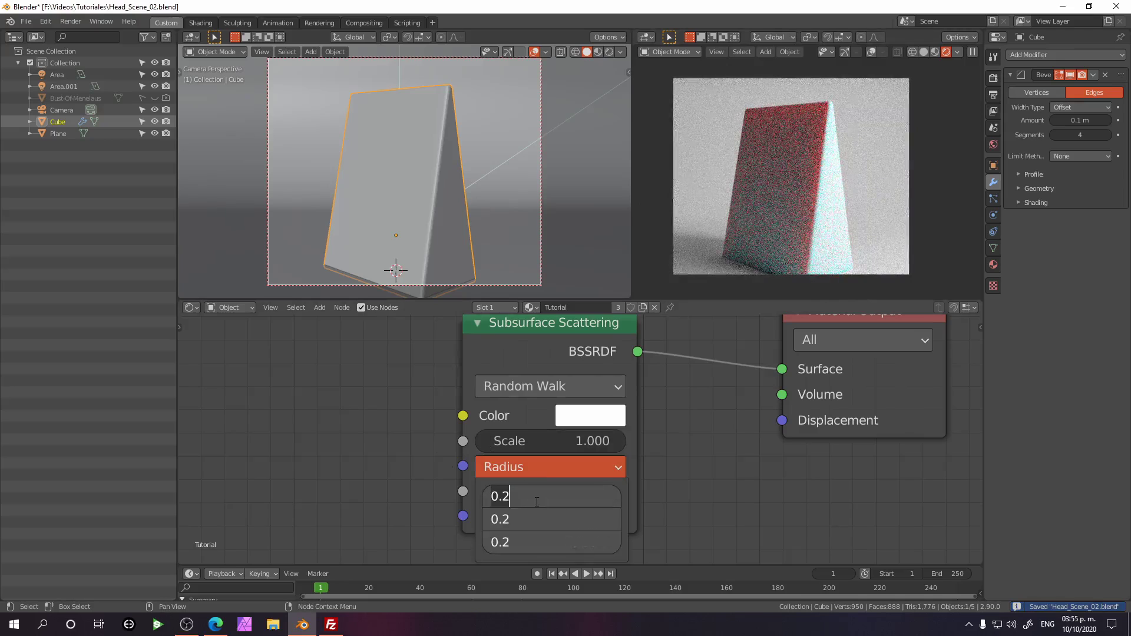
type("0")
key("Return")
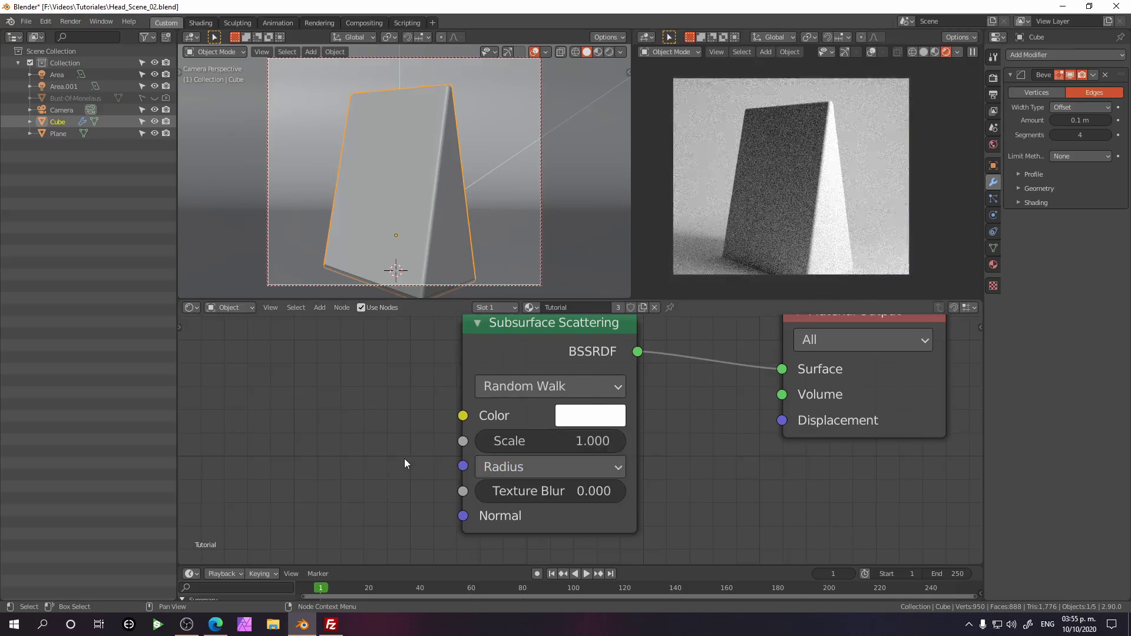
Set the first (red) Radius value of the Subsurface Scattering node to 0.05.
left_click(554, 471)
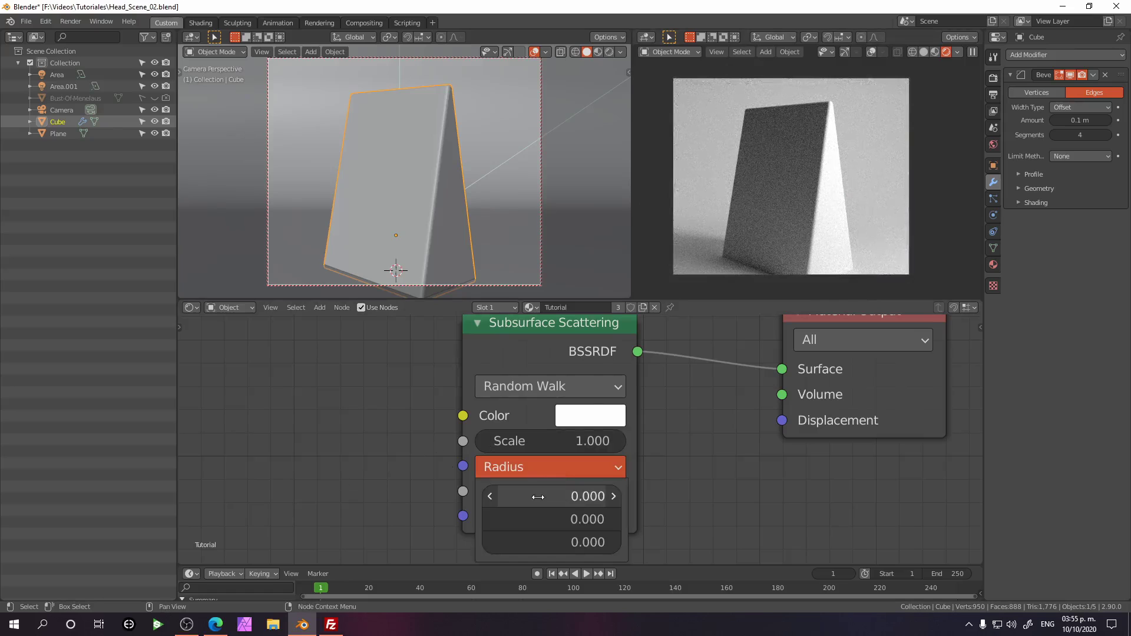
left_click(538, 498)
type("0.0")
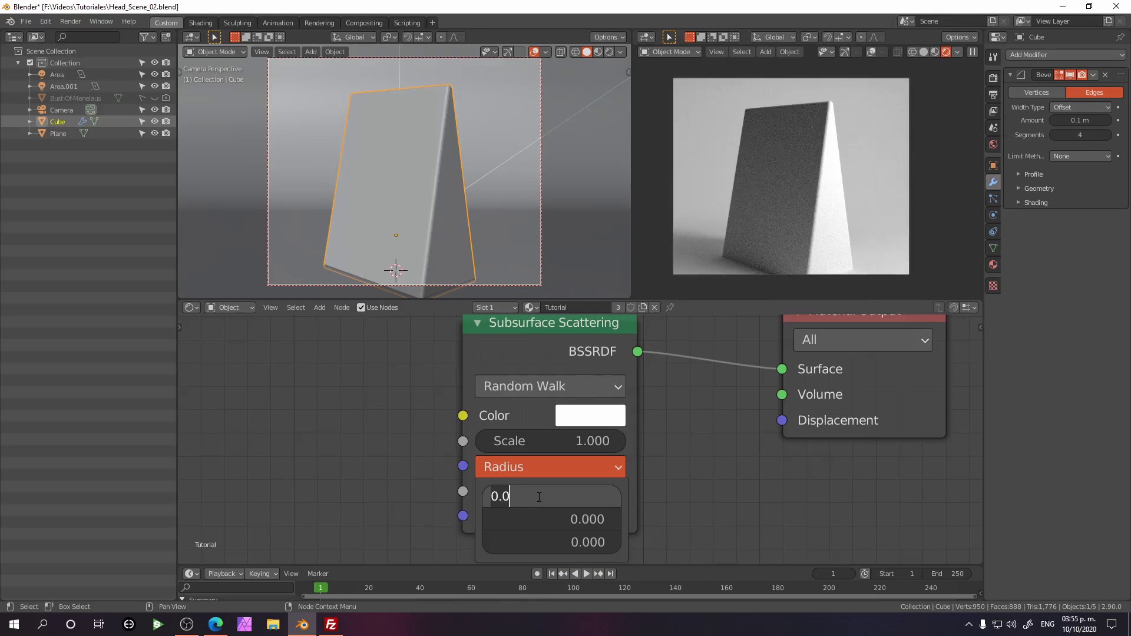
type("5")
key("Return")
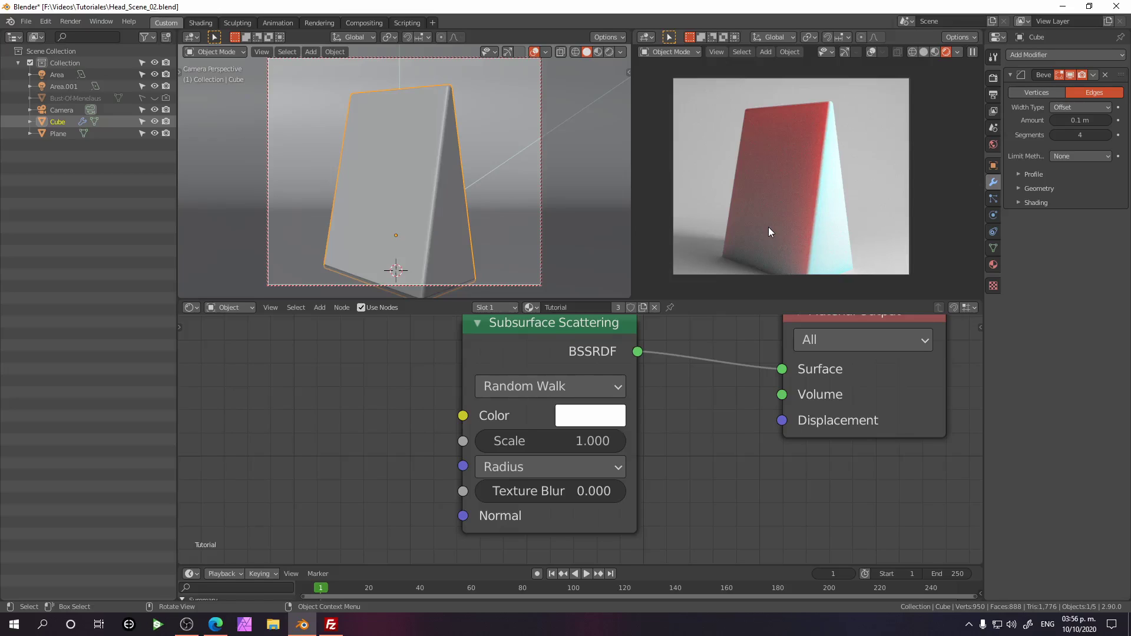
Reset the red Radius value to 0 and set the second (green) Radius value to 0.5 on the Subsurface Scattering node.
left_click(551, 466)
key("BackSpace")
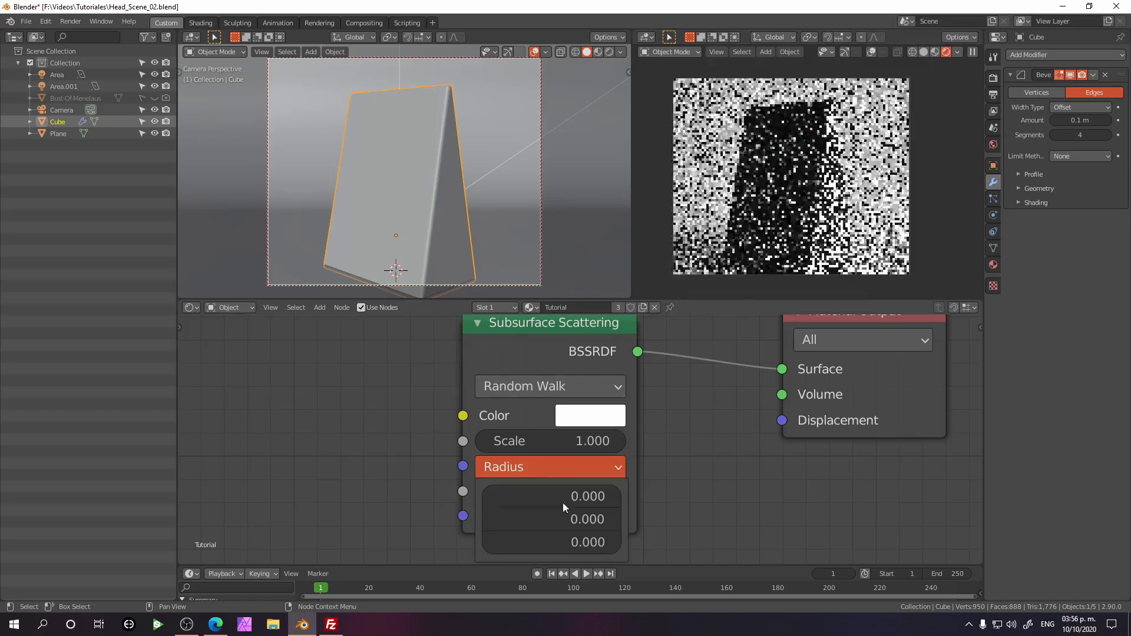
left_click(567, 519)
type("0.05")
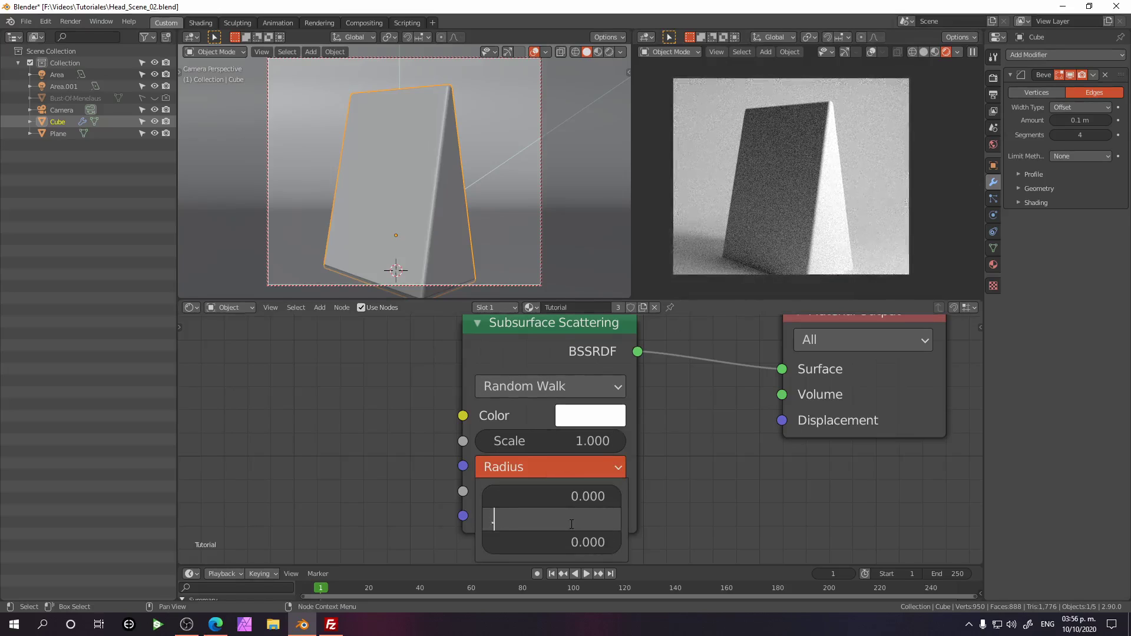
key("Return")
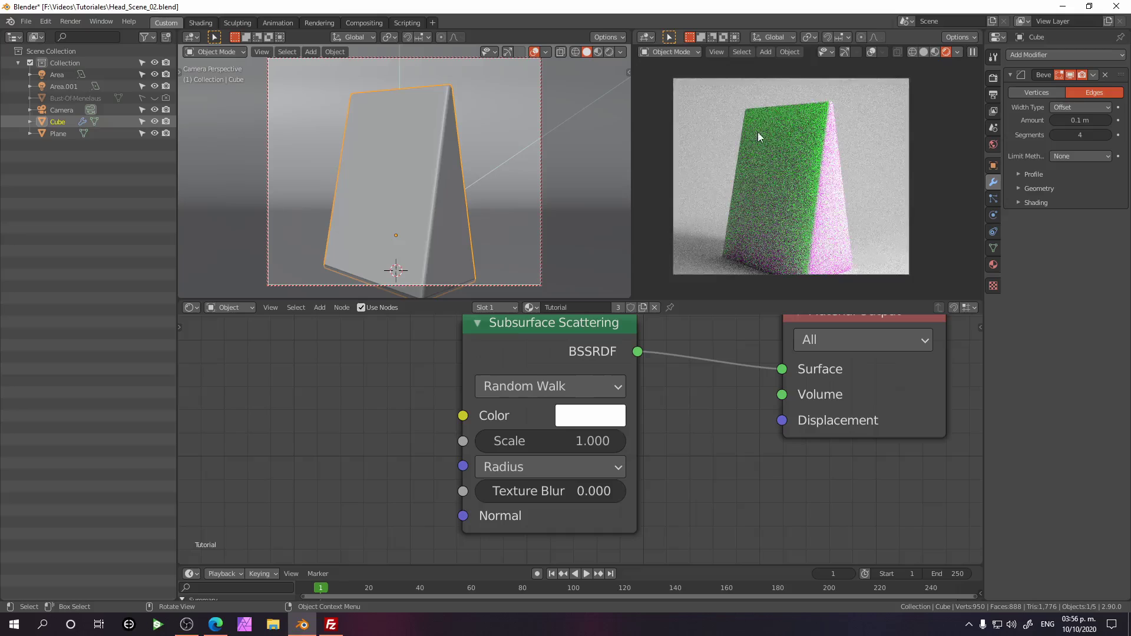
Reset the green Radius value to 0 and set the third (blue) Radius value to 0.5.
left_click(541, 469)
left_click(527, 519)
type("0.5")
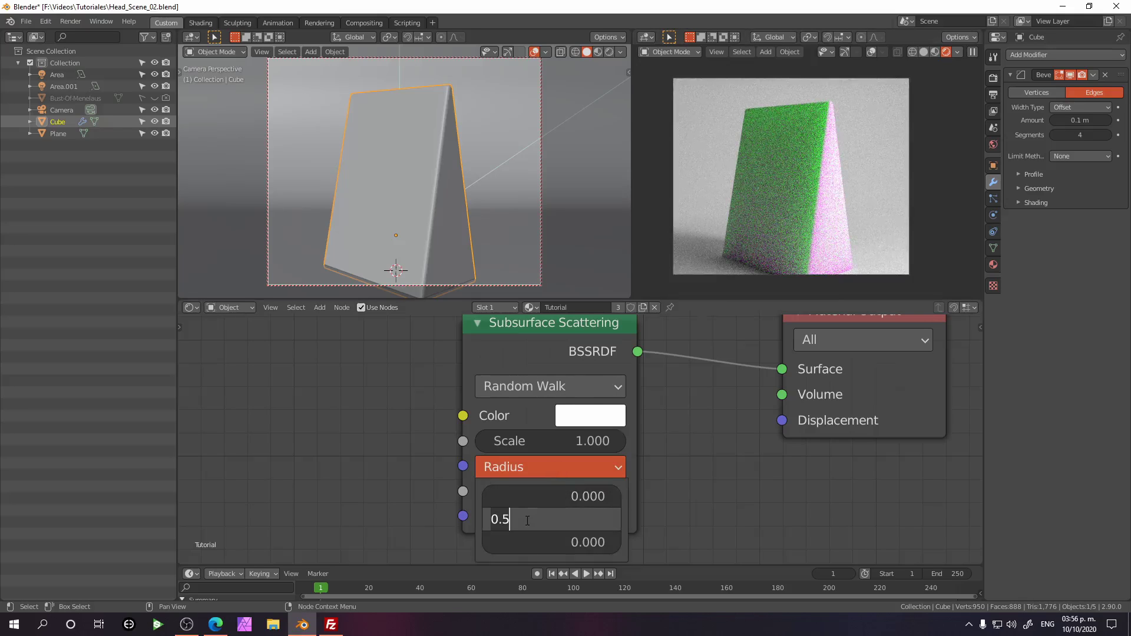
type("0")
key("Return")
left_click(523, 533)
type(".")
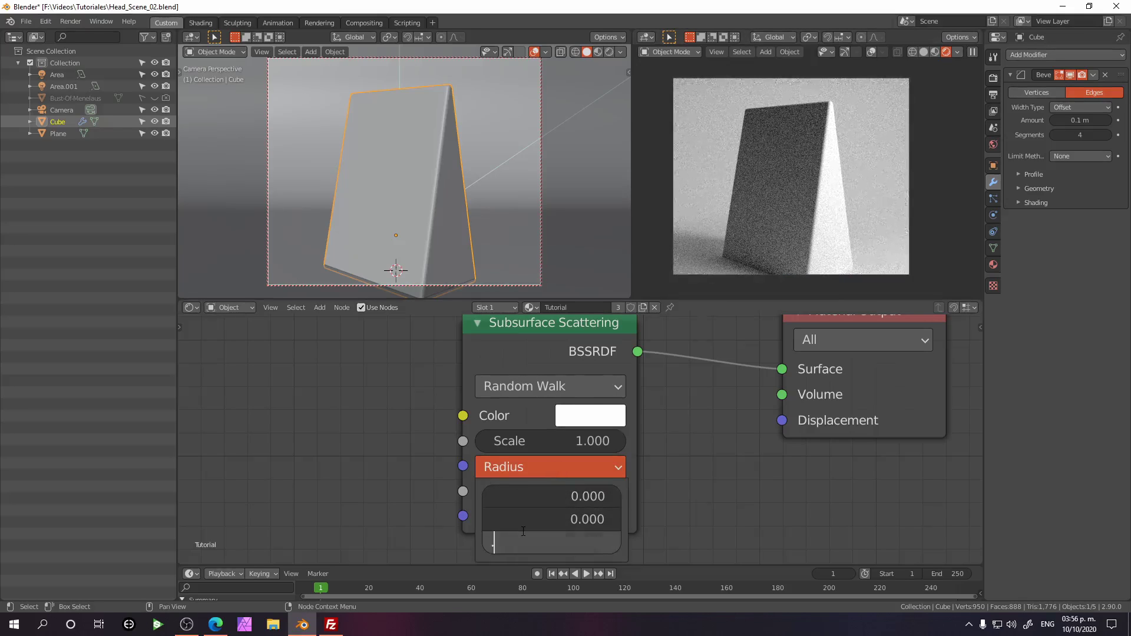
type("5")
key("Return")
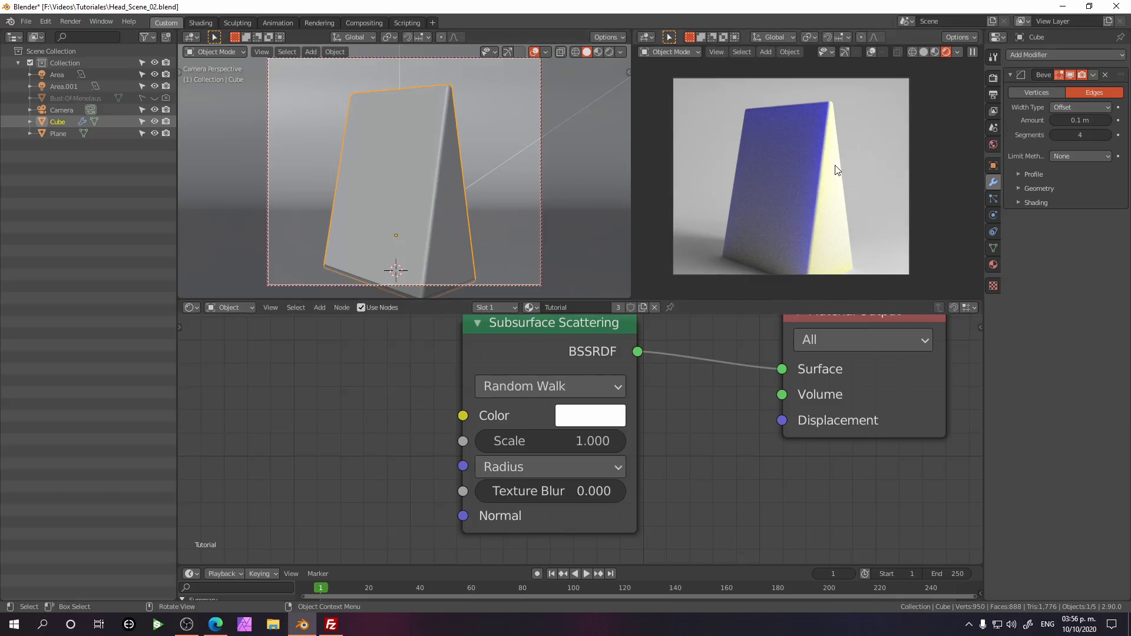
Darken the Color of the Subsurface Scattering node to a light grey.
left_click(590, 416)
left_click_drag(576, 69, 575, 121)
left_click(598, 415)
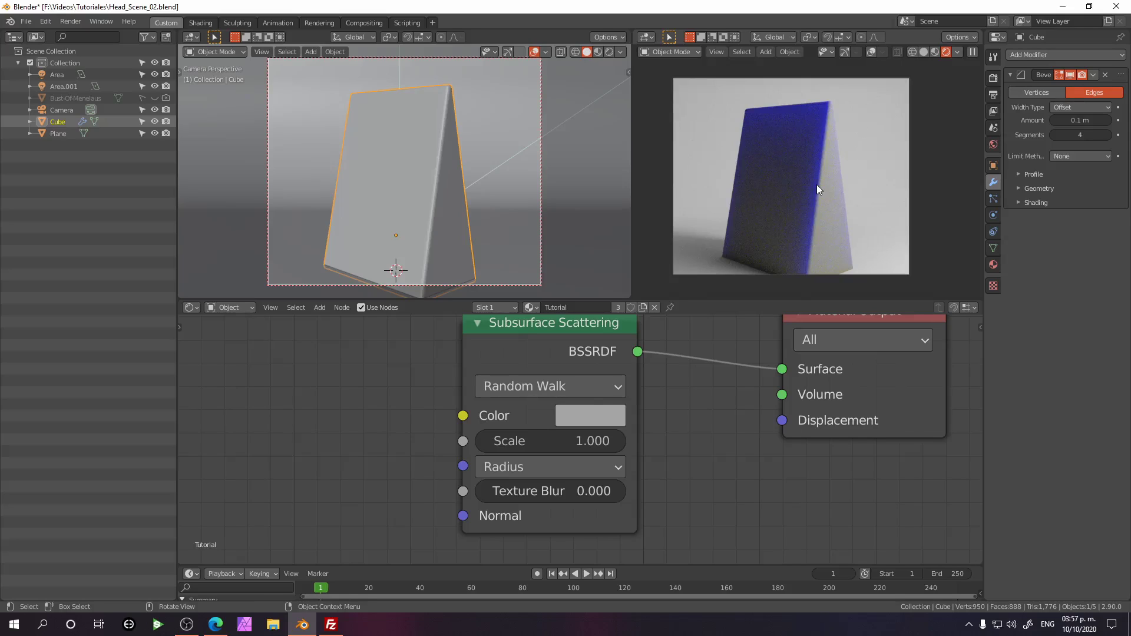
Set the third (blue) Radius value of the Subsurface Scattering node to 0.1.
left_click(563, 467)
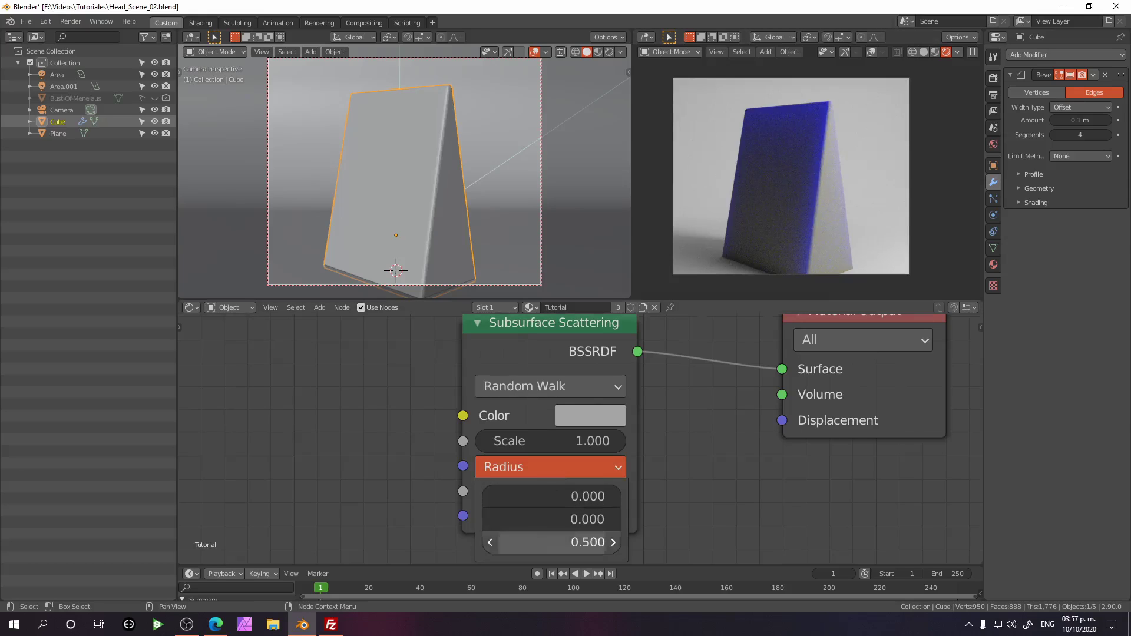
left_click(551, 542)
type(".1")
key("Return")
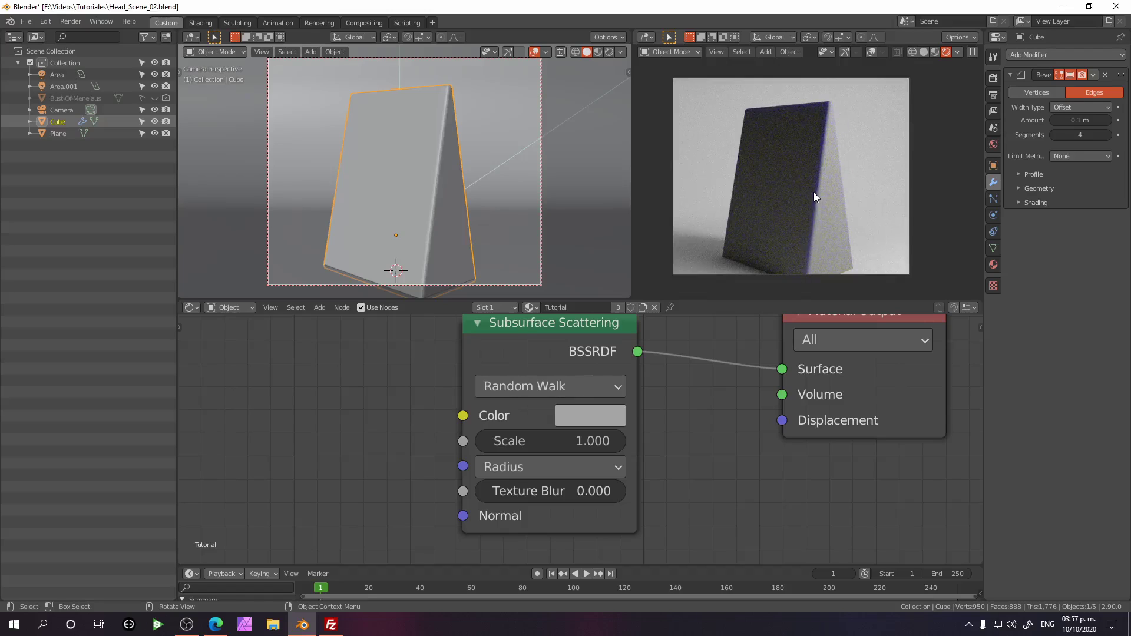
left_click(565, 469)
left_click(551, 543)
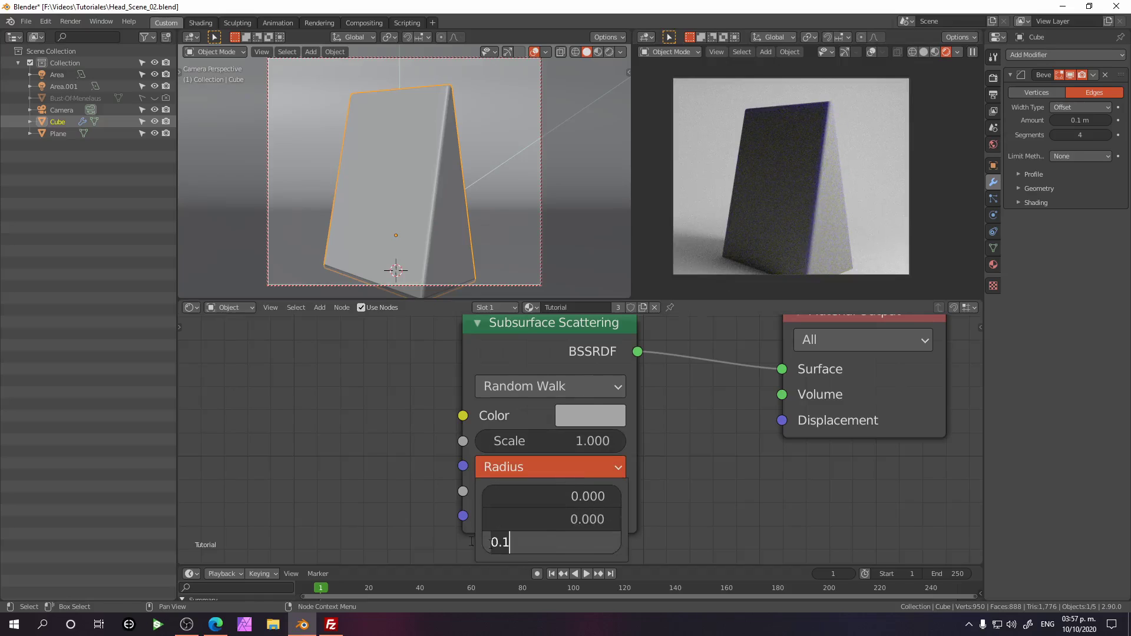
key("Return")
left_click(591, 467)
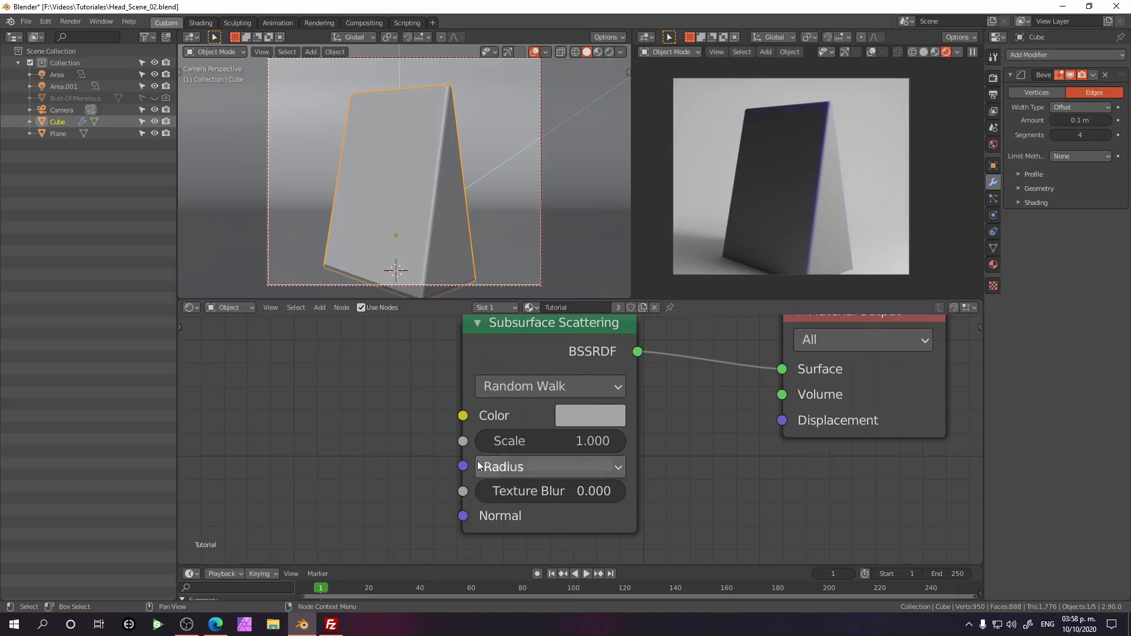
Set all three Radius values of the Subsurface Scattering node to 0.5.
left_click(507, 469)
left_click_drag(540, 531, 559, 484)
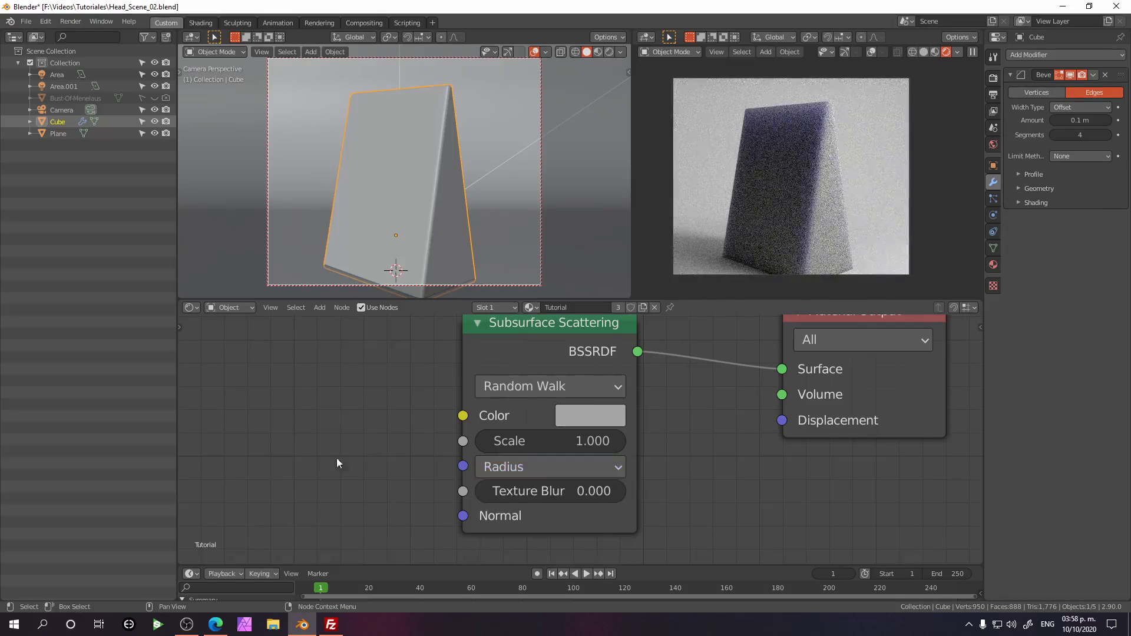
left_click(543, 469)
left_click_drag(549, 539, 548, 496)
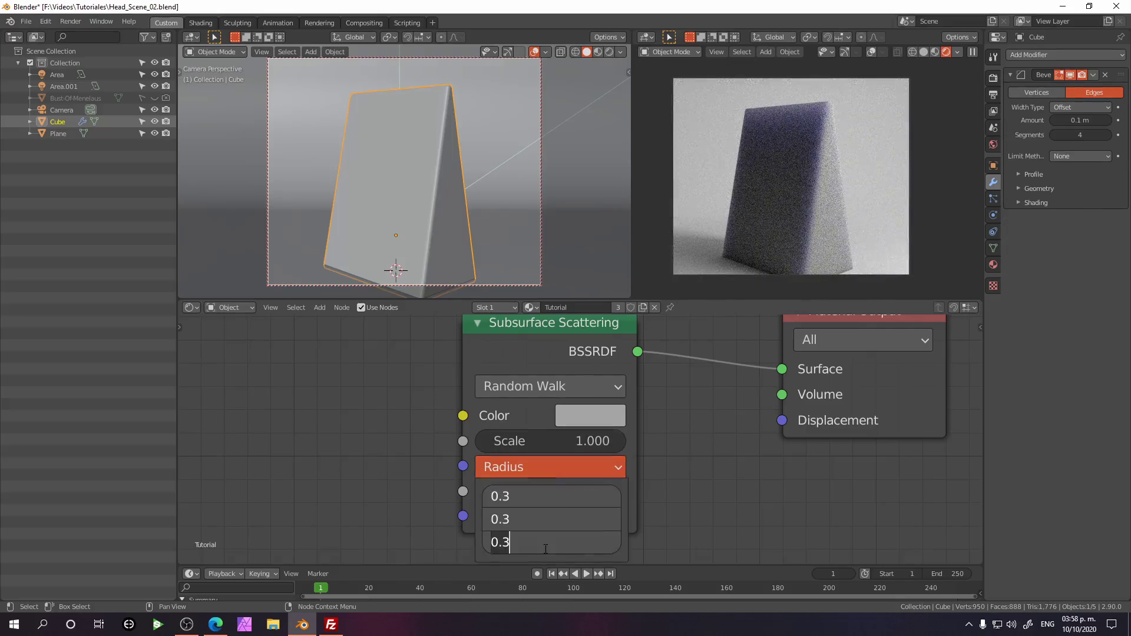
type("0.5")
key("Return")
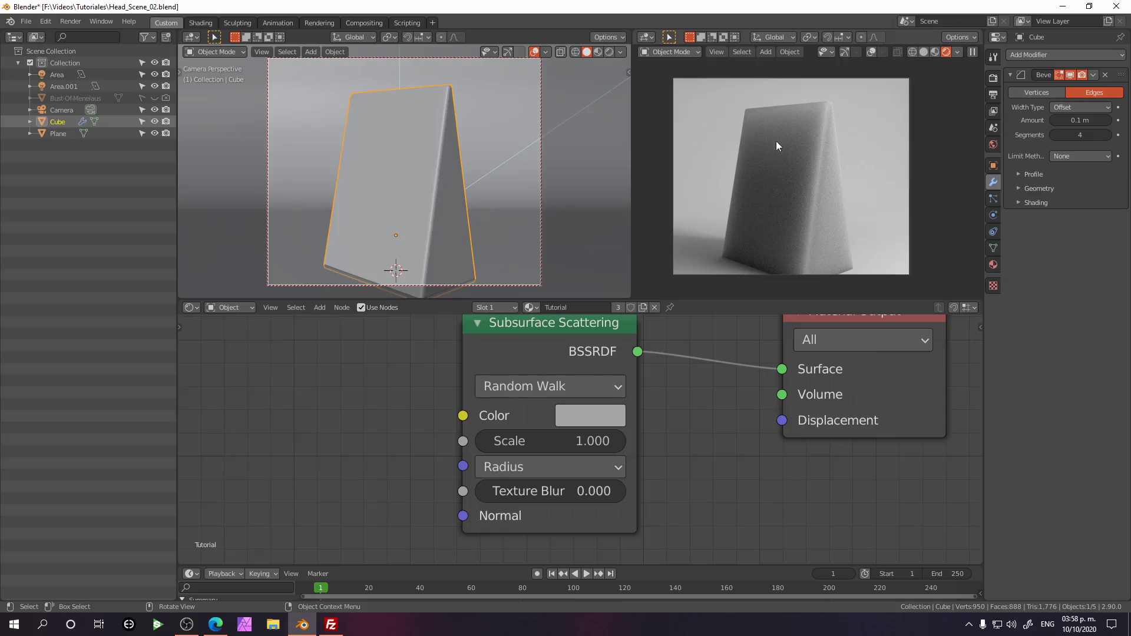
Set the first (red) Radius value of the Subsurface Scattering node to 0.8.
left_click(527, 472)
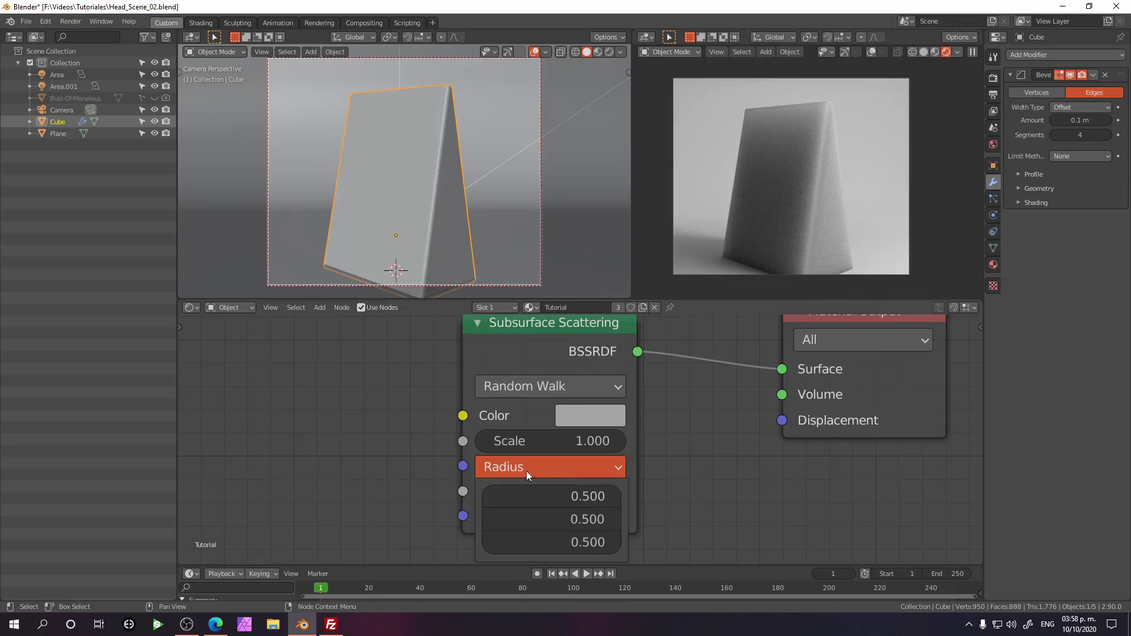
left_click(544, 496)
key("BackSpace")
key("BackSpace")
key("BackSpace")
type("0.8")
key("Return")
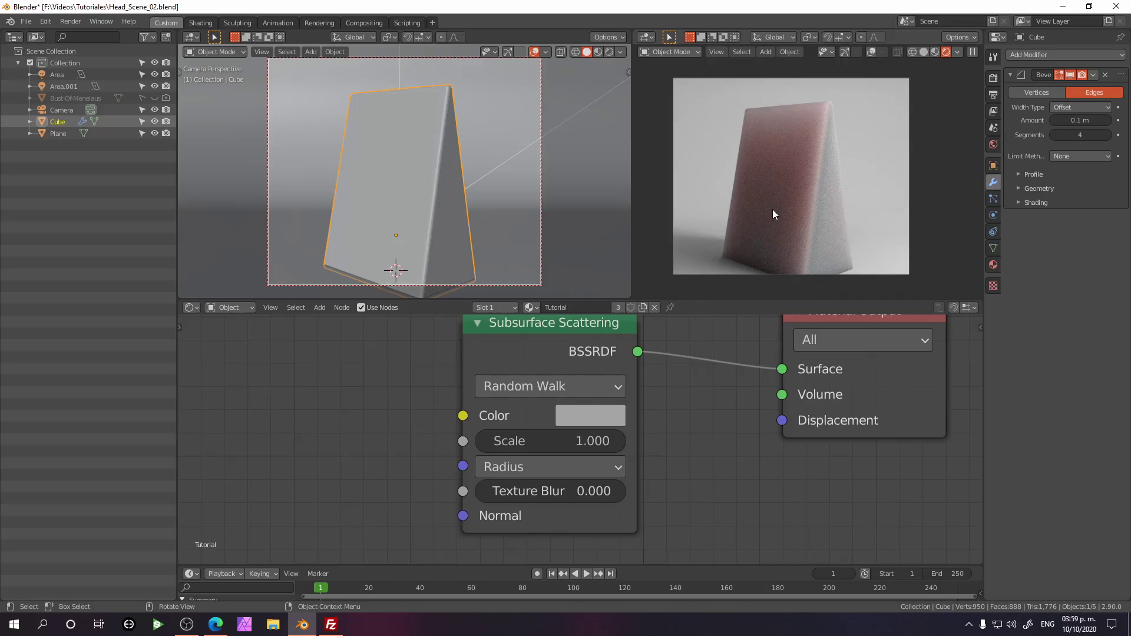
Set the green and blue Radius values of the Subsurface Scattering node to 0.2.
left_click(586, 465)
left_click(568, 521)
type("0.2")
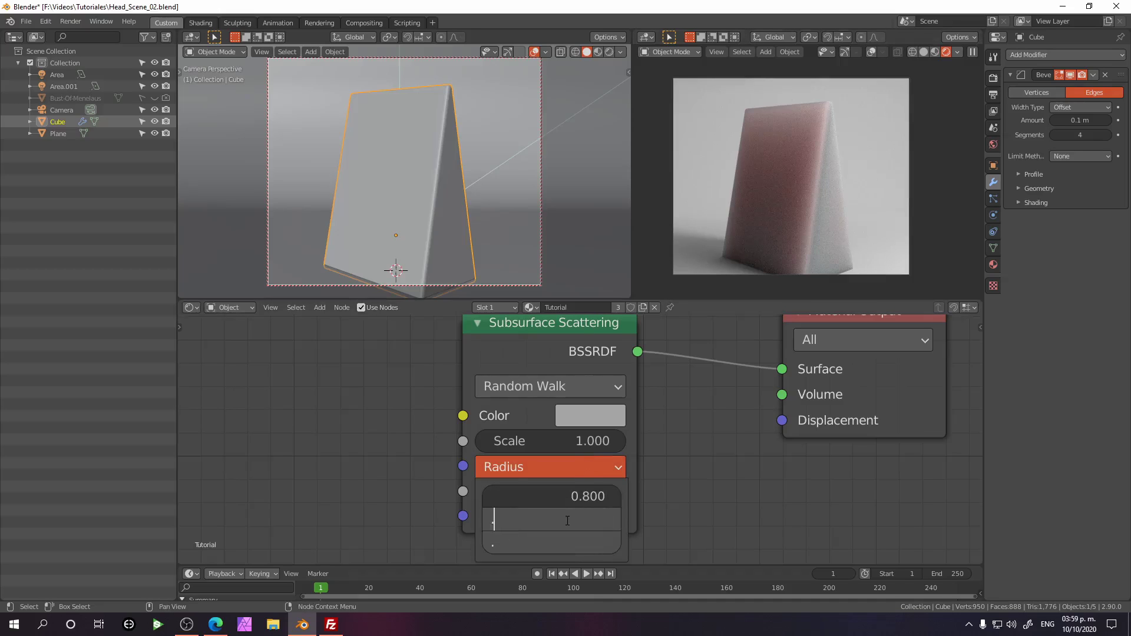
key("Return")
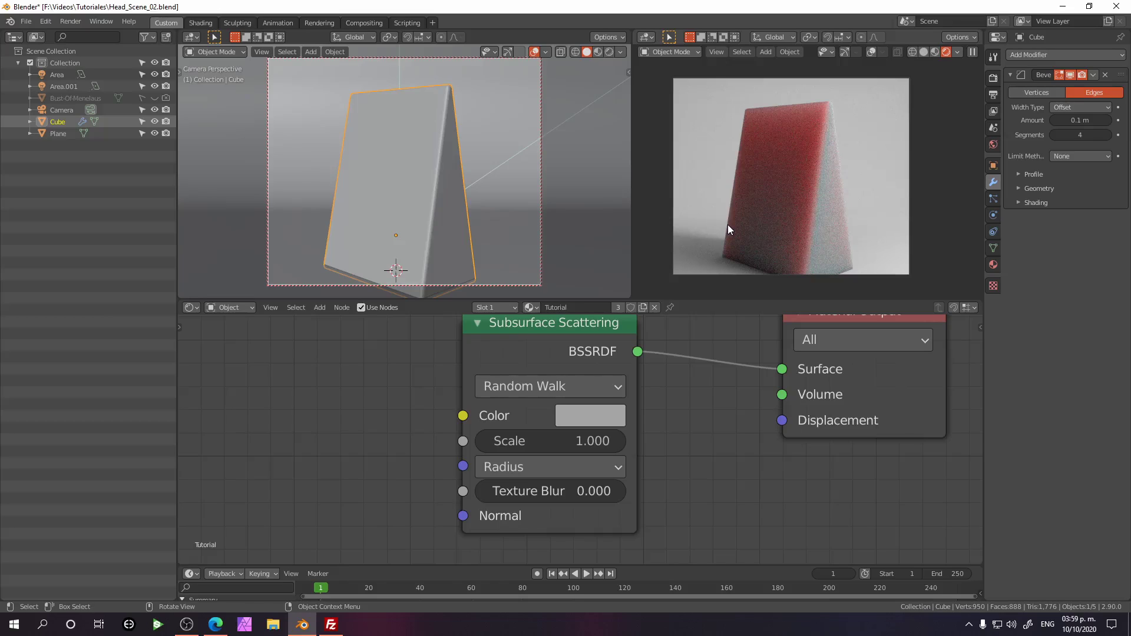
Set the second (green) Radius value of the Subsurface Scattering node to 0.5.
left_click(566, 468)
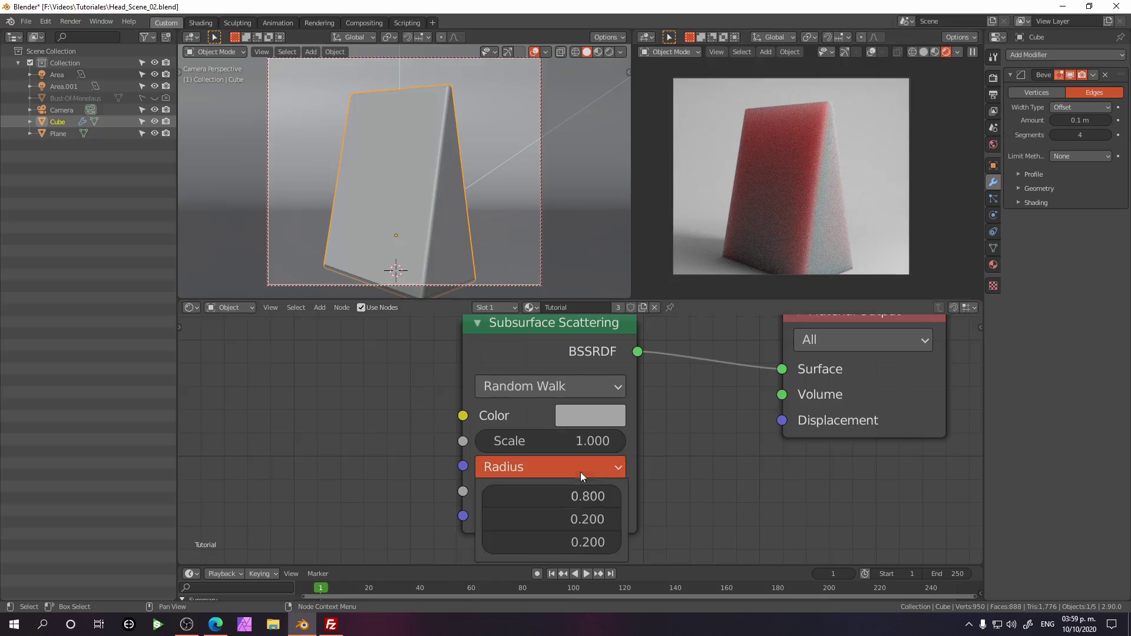
left_click(553, 519)
type("0.2")
key("BackSpace")
key("BackSpace")
key("BackSpace")
type("0.5")
key("Return")
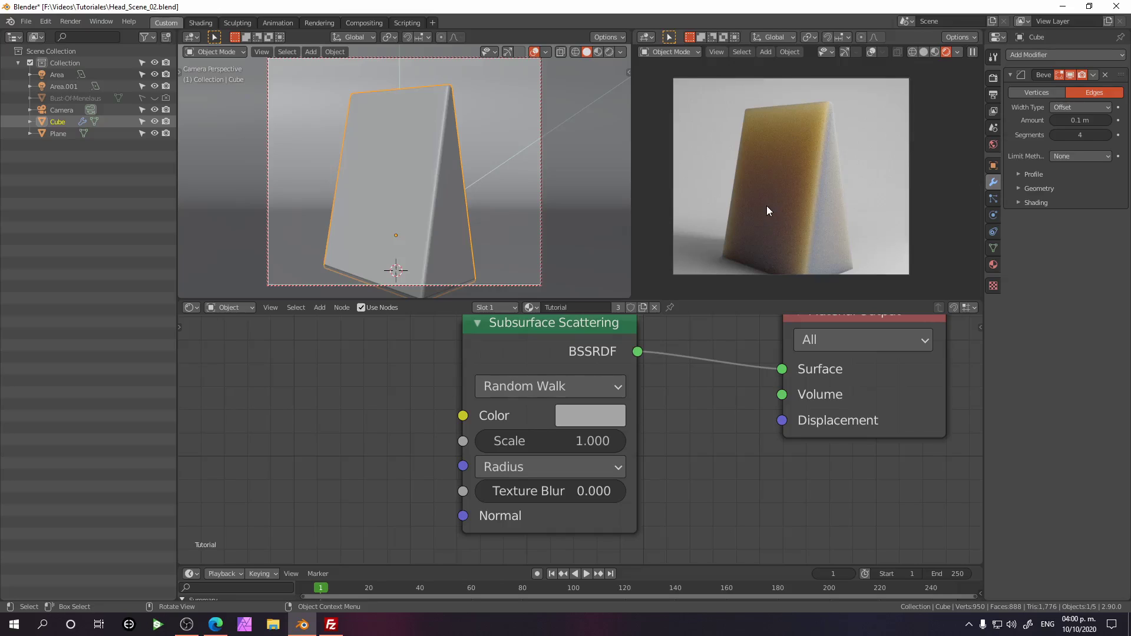
Raise the first (red) Radius value of the Subsurface Scattering node to 1.2.
left_click(563, 468)
left_click(570, 496)
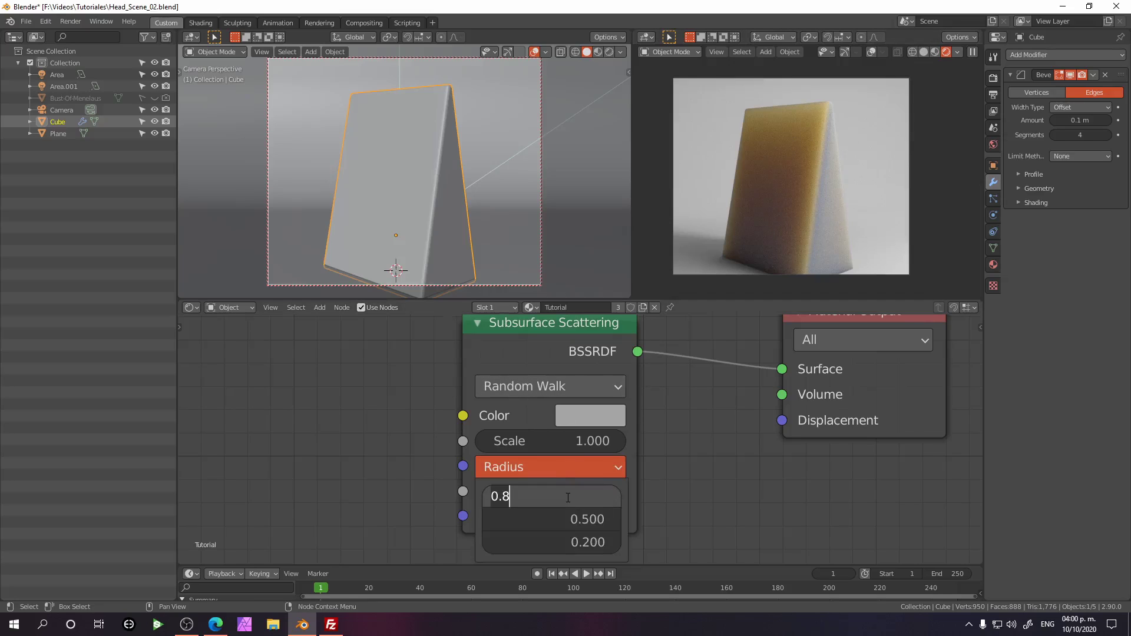
type("1.2")
key("Return")
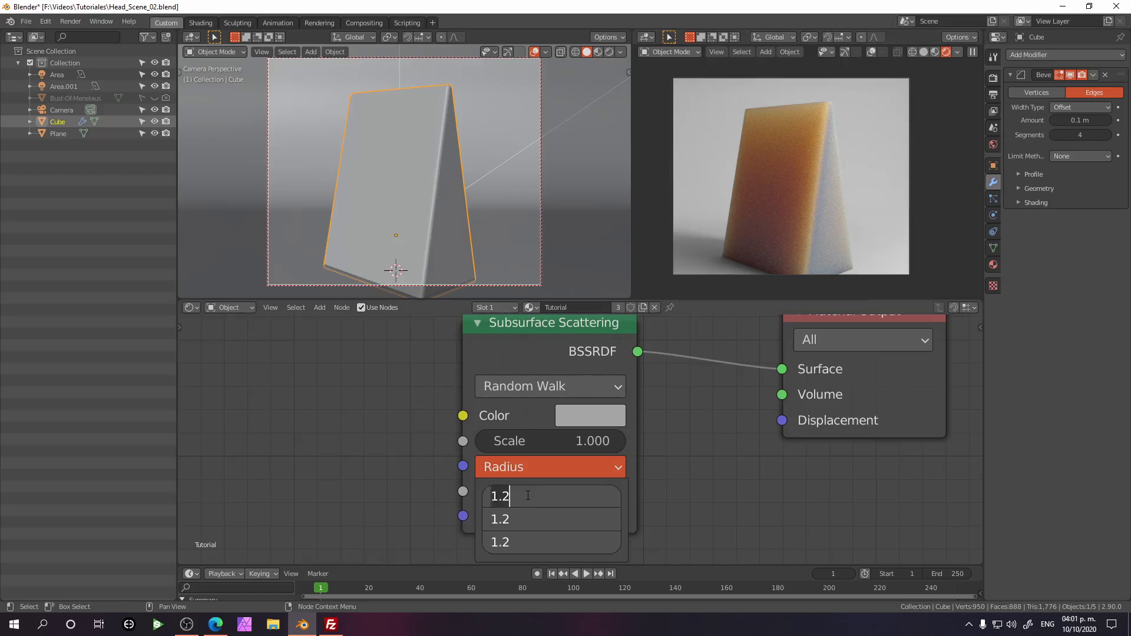
Reset all three Radius values to 0 and set the first (red) one to 0.5.
type("0")
key("Return")
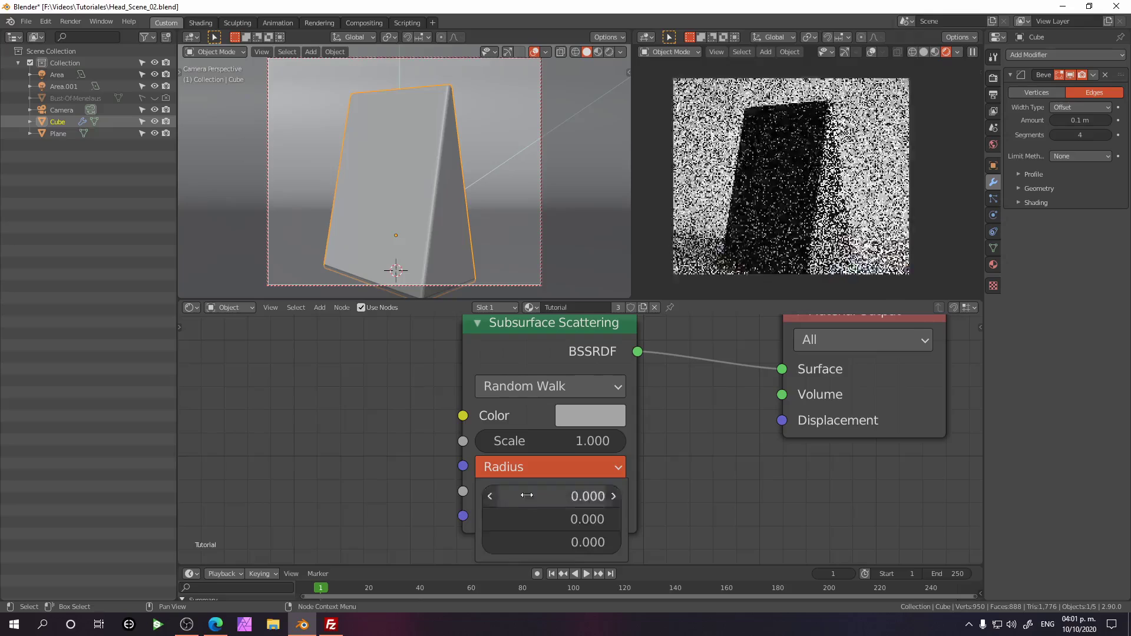
left_click(554, 496)
type(".")
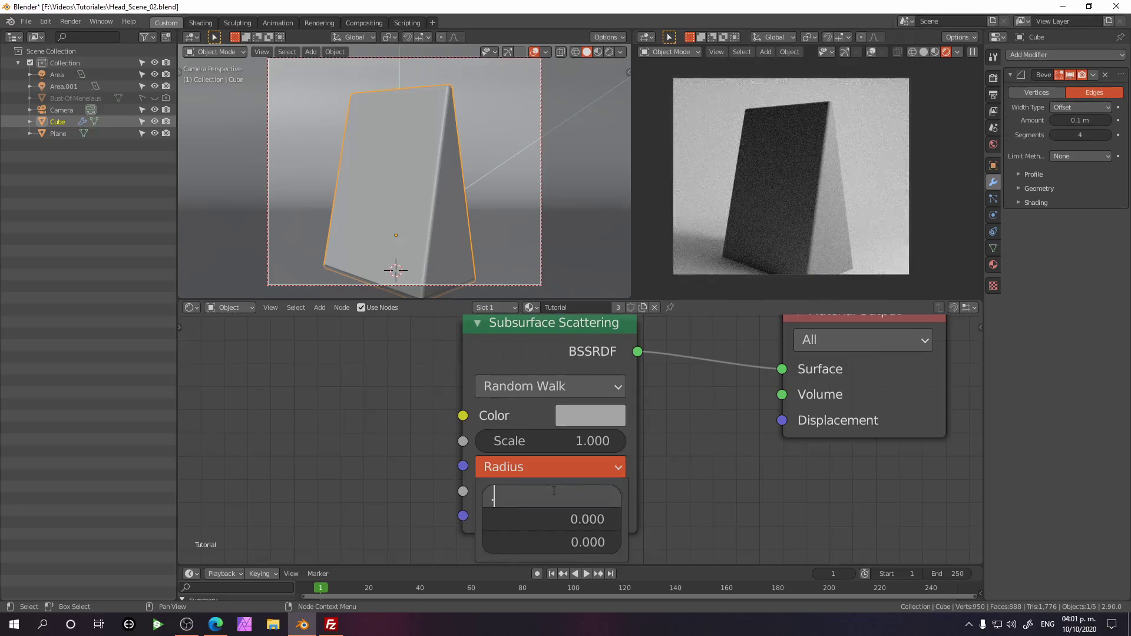
type("5")
key("Return")
Set the third (blue) Radius value of the Subsurface Scattering node to 0.5.
left_click(530, 541)
type(".")
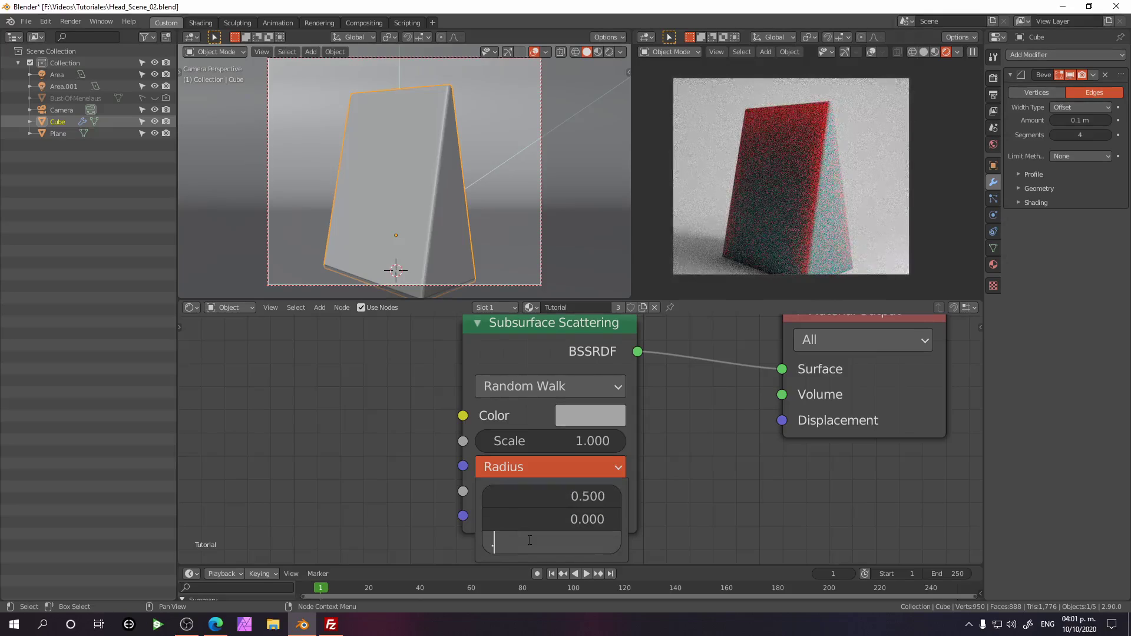
type("5")
key("Return")
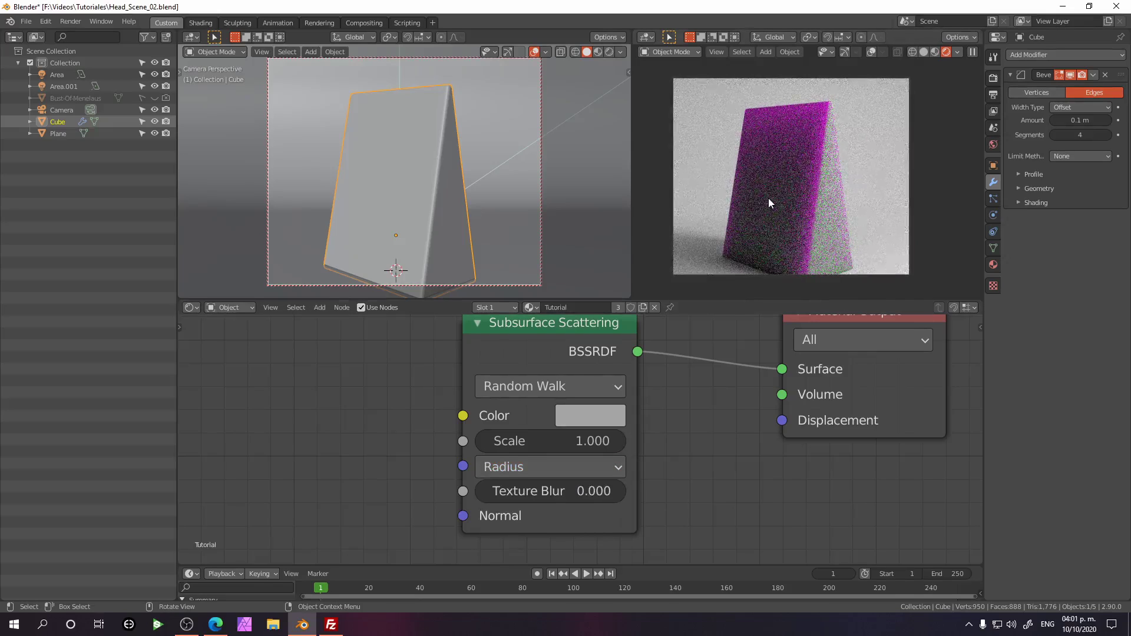
Lower the third (blue) Radius value of the Subsurface Scattering node to 0.4.
left_click(577, 466)
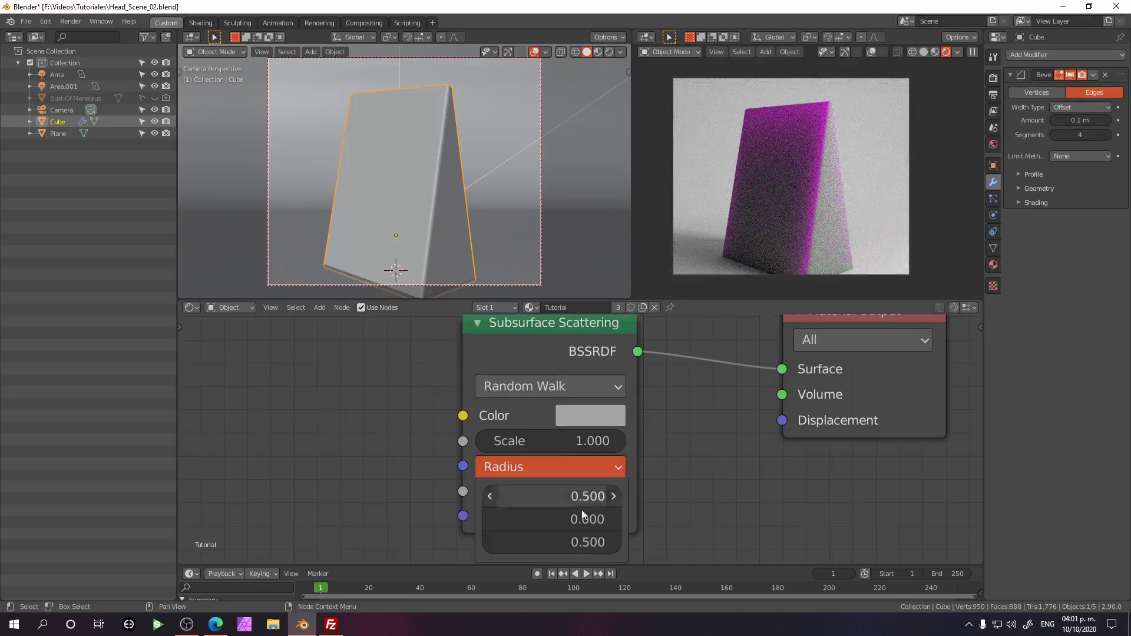
left_click(562, 538)
type("0.4")
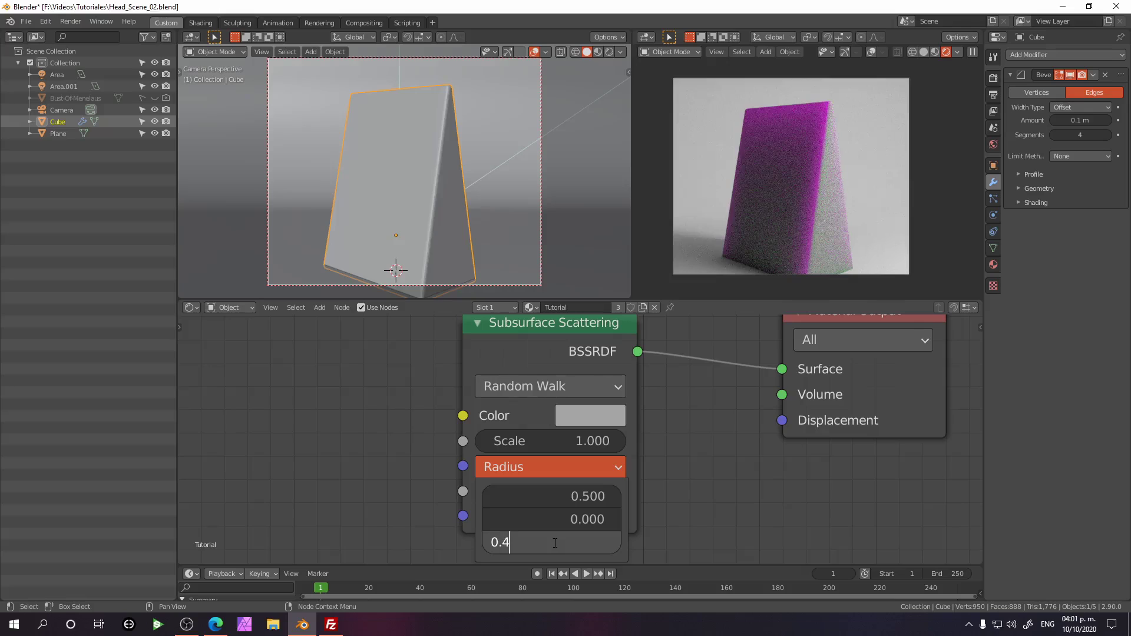
key("Return")
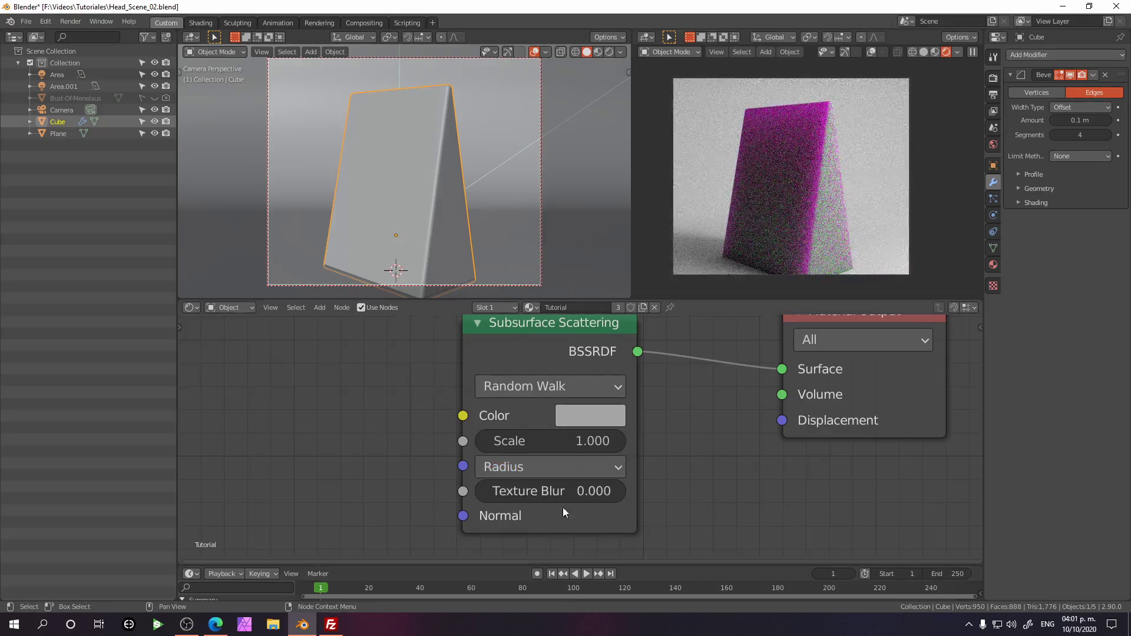
Lower the third (blue) Radius value of the Subsurface Scattering node to 0.2.
left_click(567, 466)
left_click(564, 542)
type("0.")
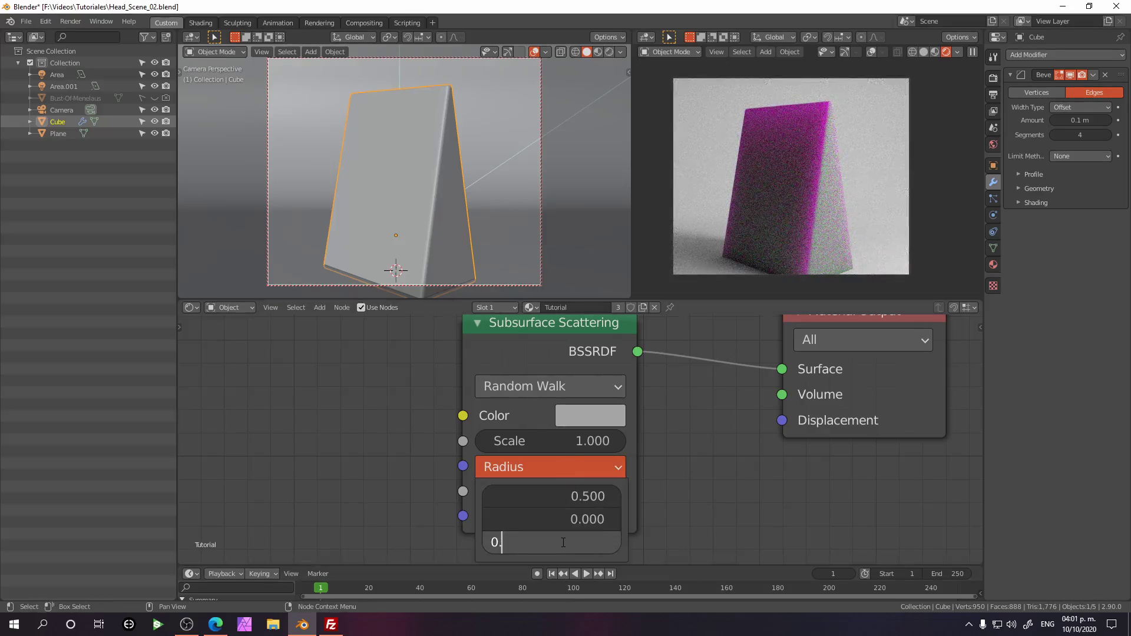
type("2")
key("Return")
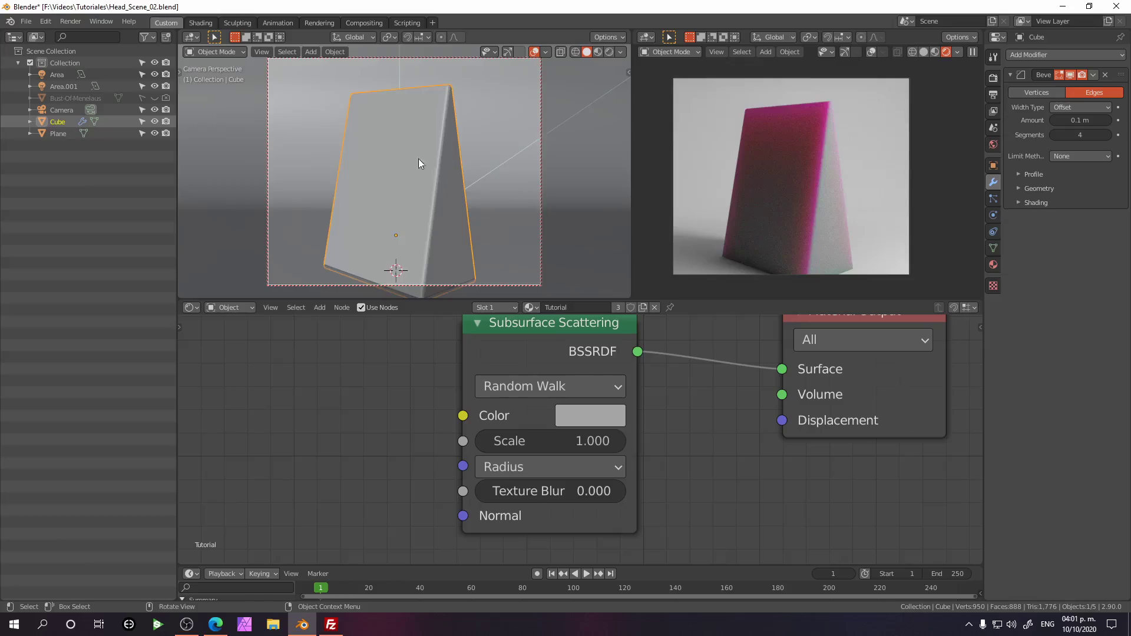
Disable Lock Camera to View so the cube can be viewed from other sides without moving the camera.
middle_click_drag(419, 157, 451, 170)
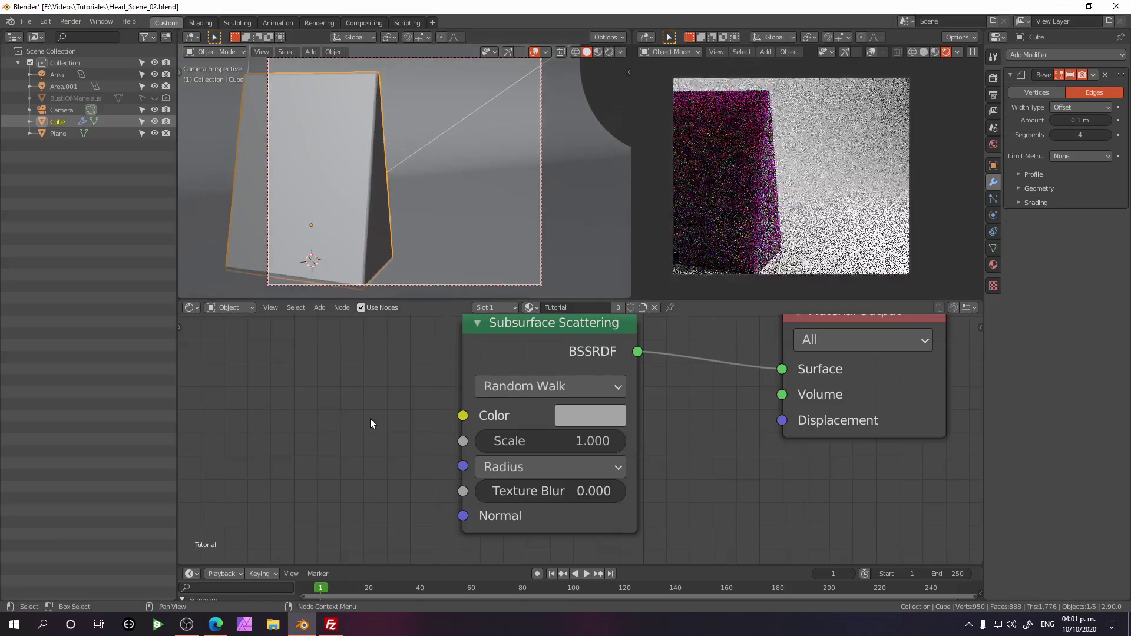
middle_click_drag(389, 194, 405, 146)
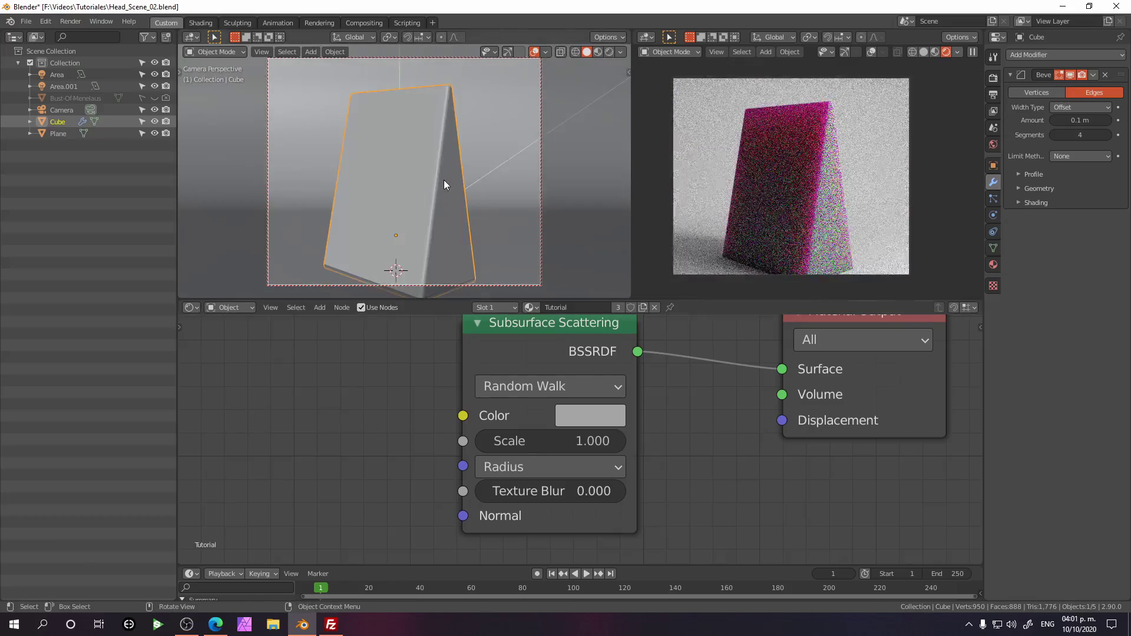
key("n")
key("n")
key("q")
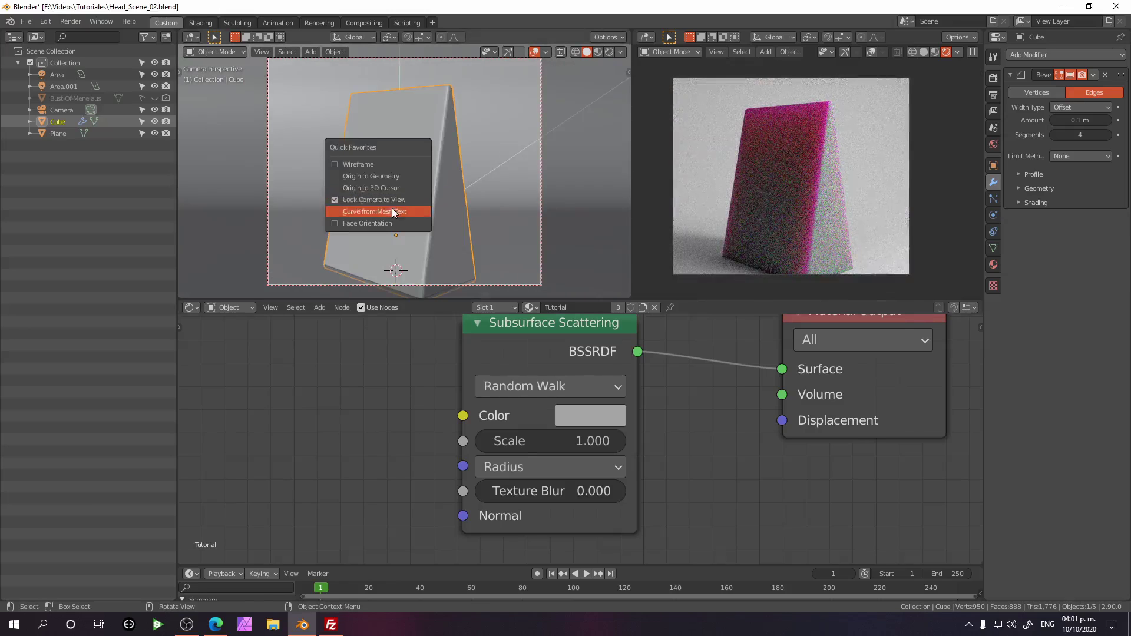
left_click(383, 200)
mouse_move(415, 213)
middle_mouse_down()
mouse_move(387, 175)
mouse_move(414, 195)
middle_mouse_up()
middle_click_drag(766, 212, 804, 218)
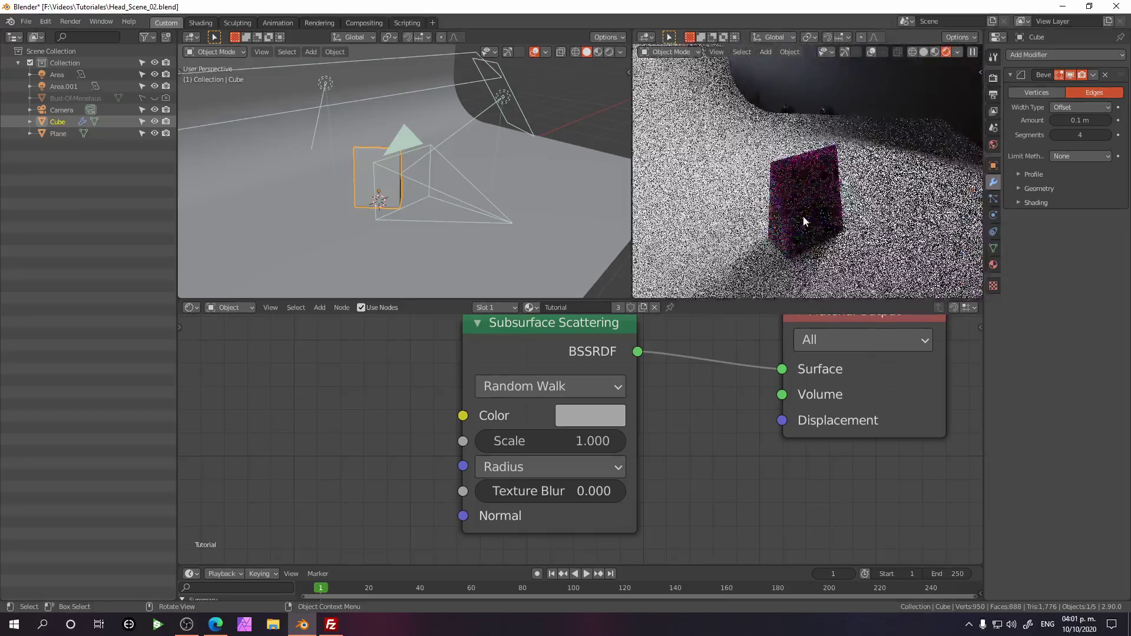
Scale the beveled cube up uniformly to roughly twice its size.
key("s")
left_click(505, 207)
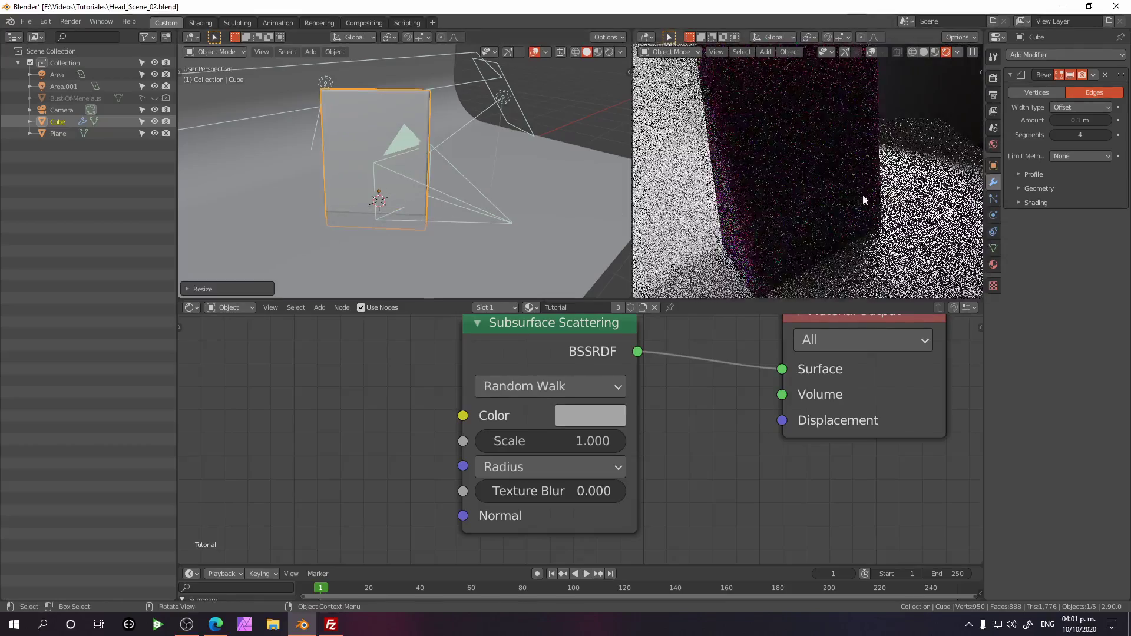
scroll(831, 185, "down", 3)
middle_click_drag(805, 158, 795, 144)
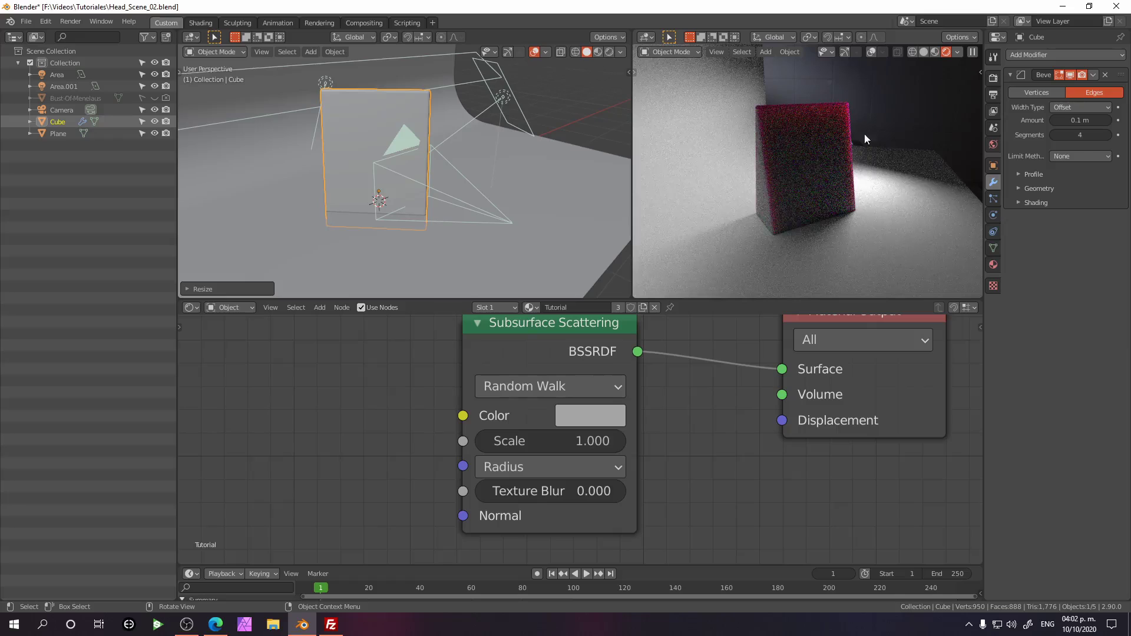
middle_click_drag(590, 356, 583, 363)
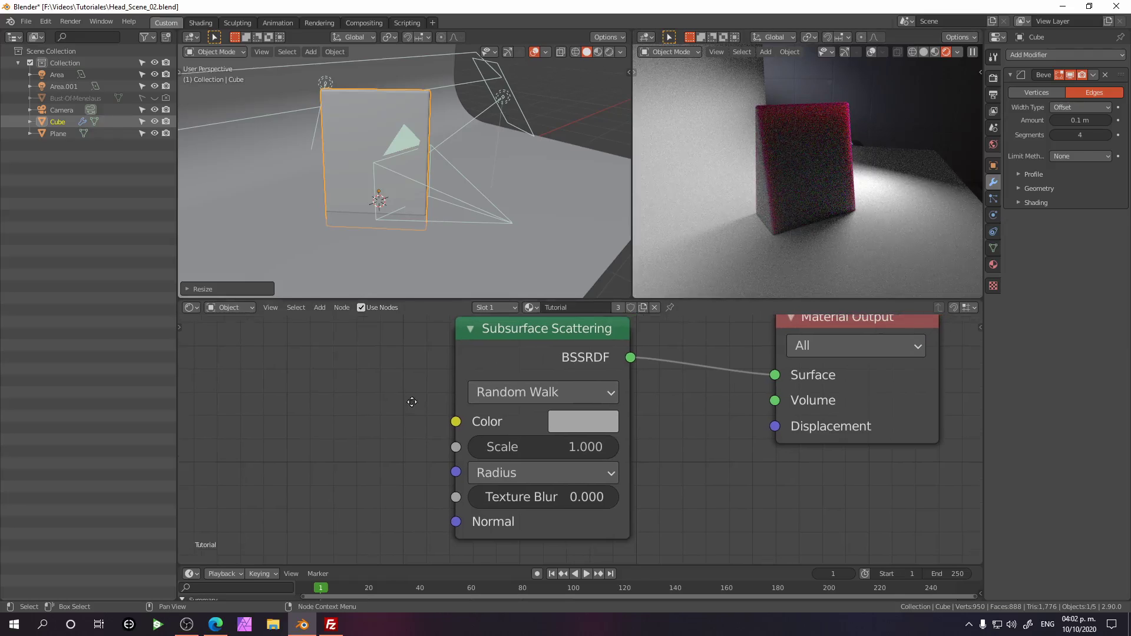
key("ctrl+z")
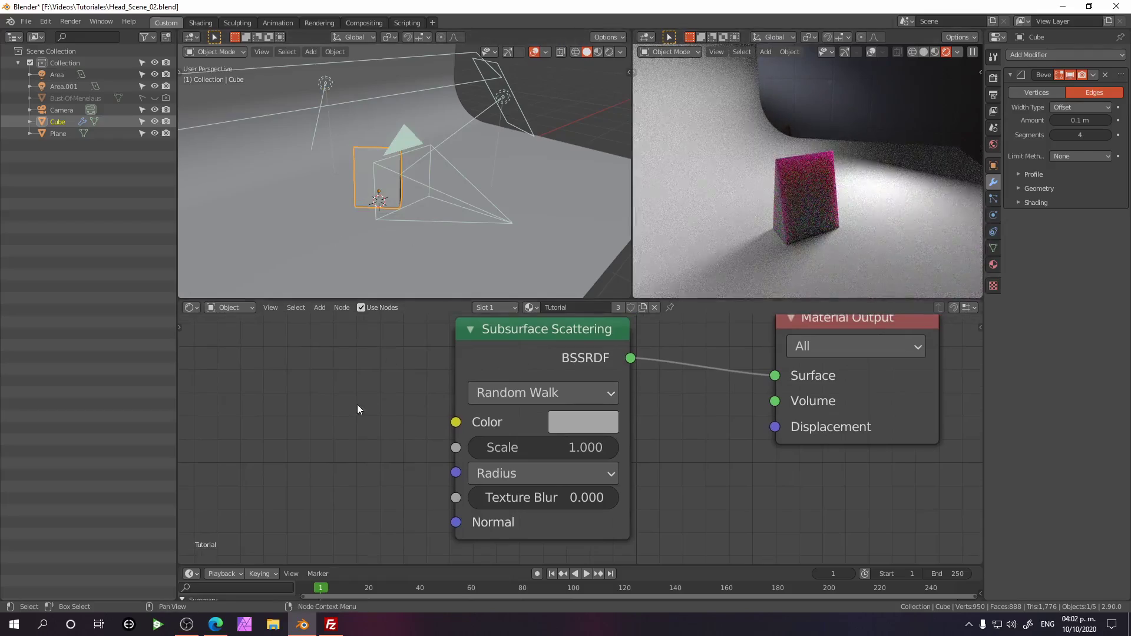
key("ctrl+shift+z")
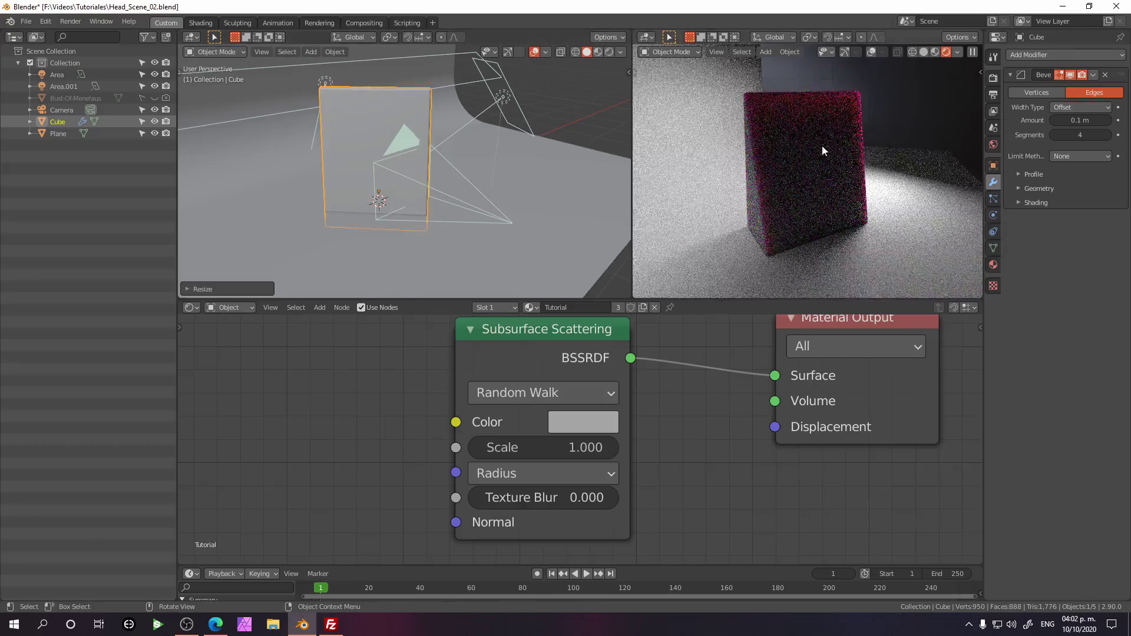
Apply the object transform of the enlarged cube.
middle_click_drag(808, 132, 829, 189)
key("ctrl+a")
left_click(388, 161)
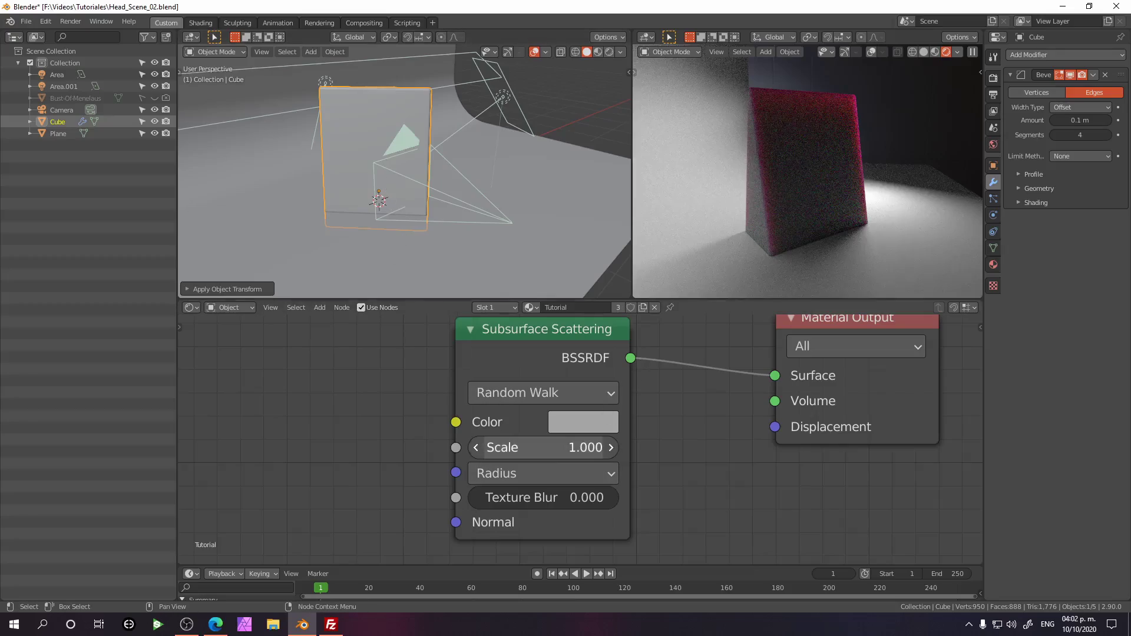
Raise the Scale of the Subsurface Scattering node to 2.0.
left_click_drag(548, 447, 581, 448)
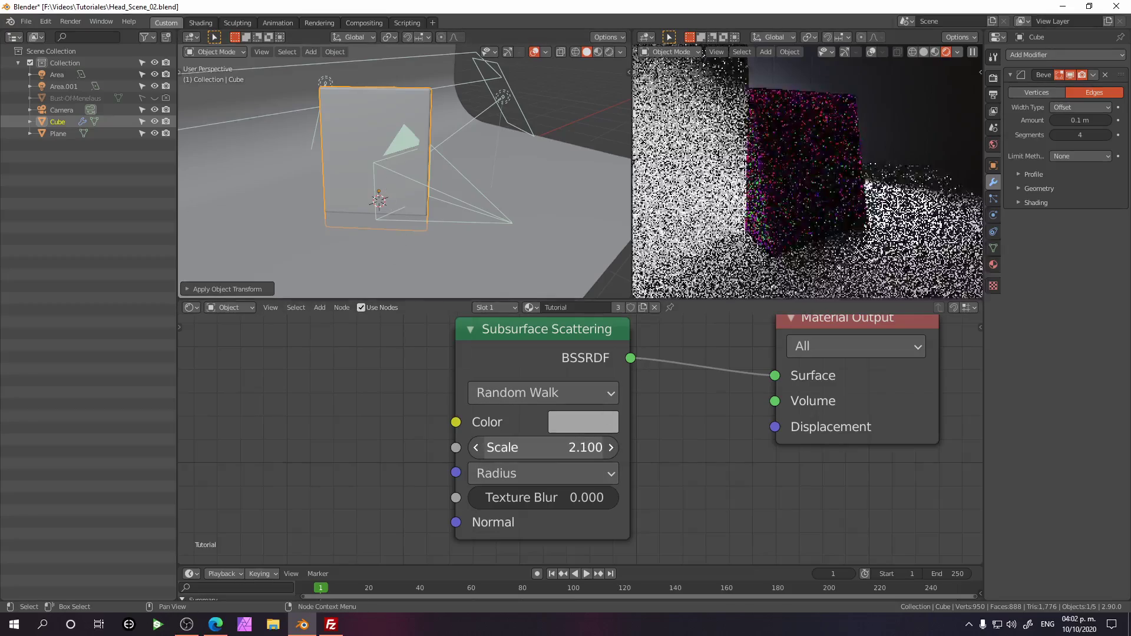
left_click(551, 473)
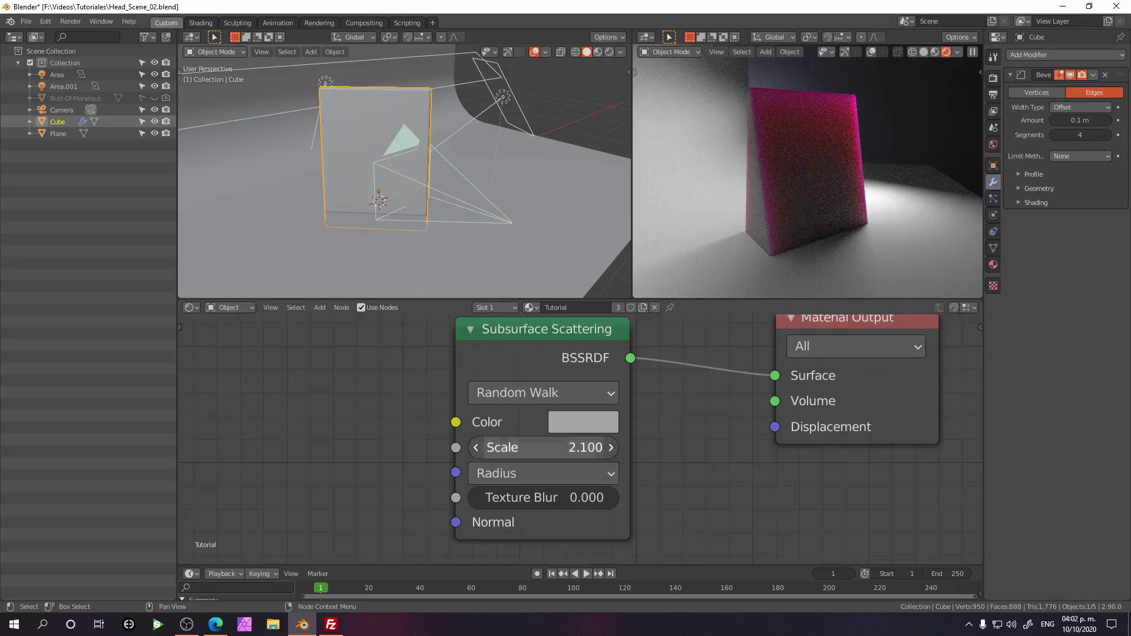
left_click(537, 448)
type("1.9")
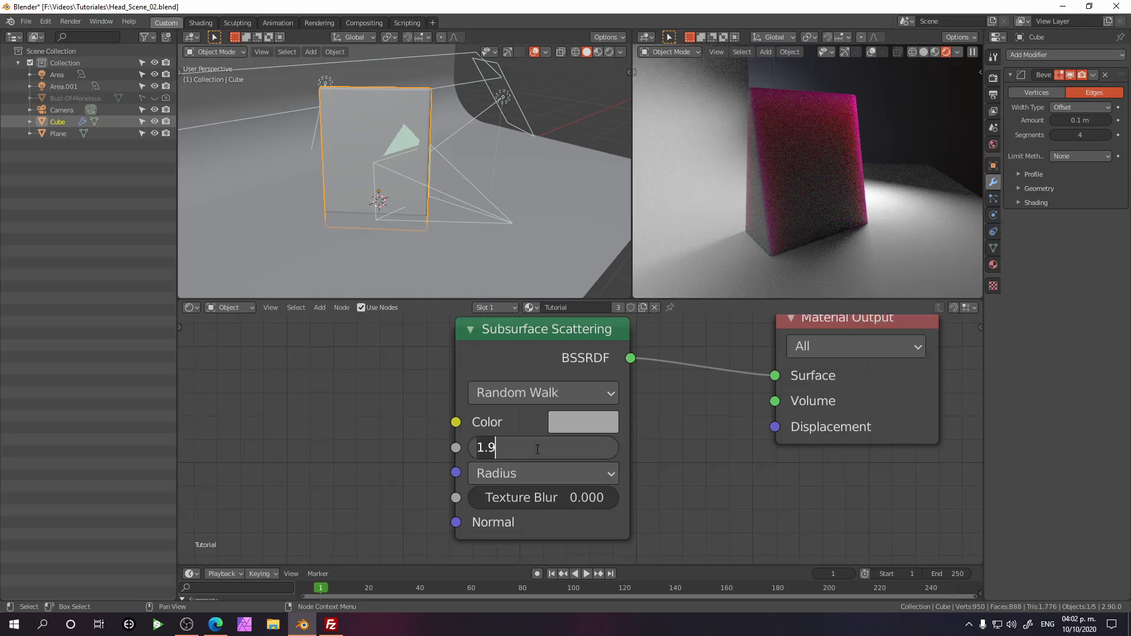
key("Return")
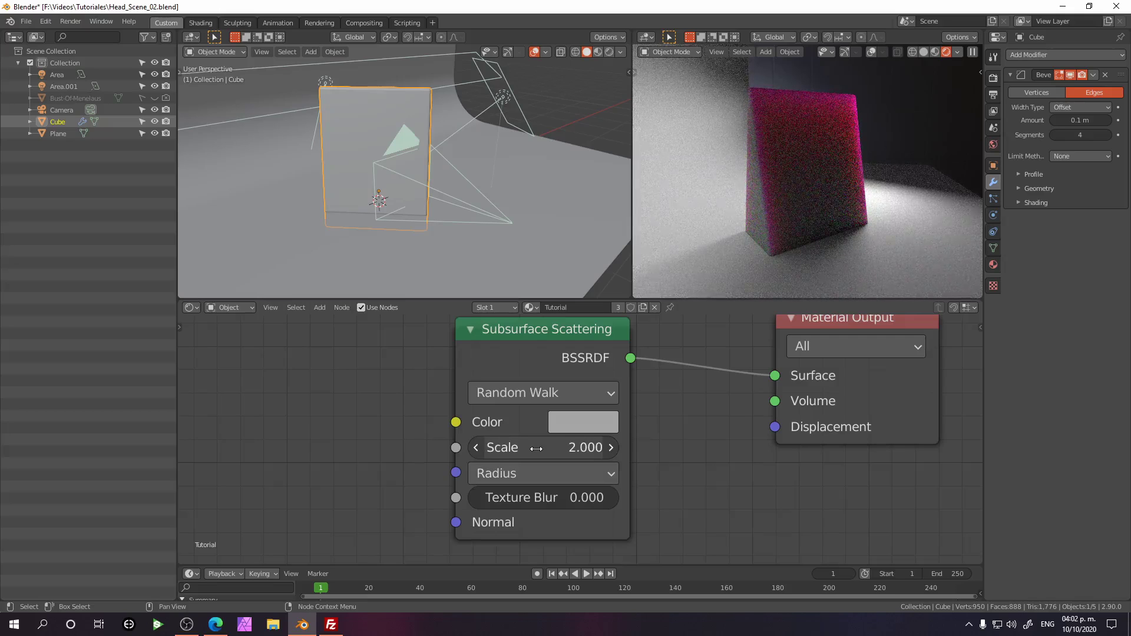
Switch both viewports to the camera view, hide the cube, unhide the Menelaus bust and select it.
key("KP_0")
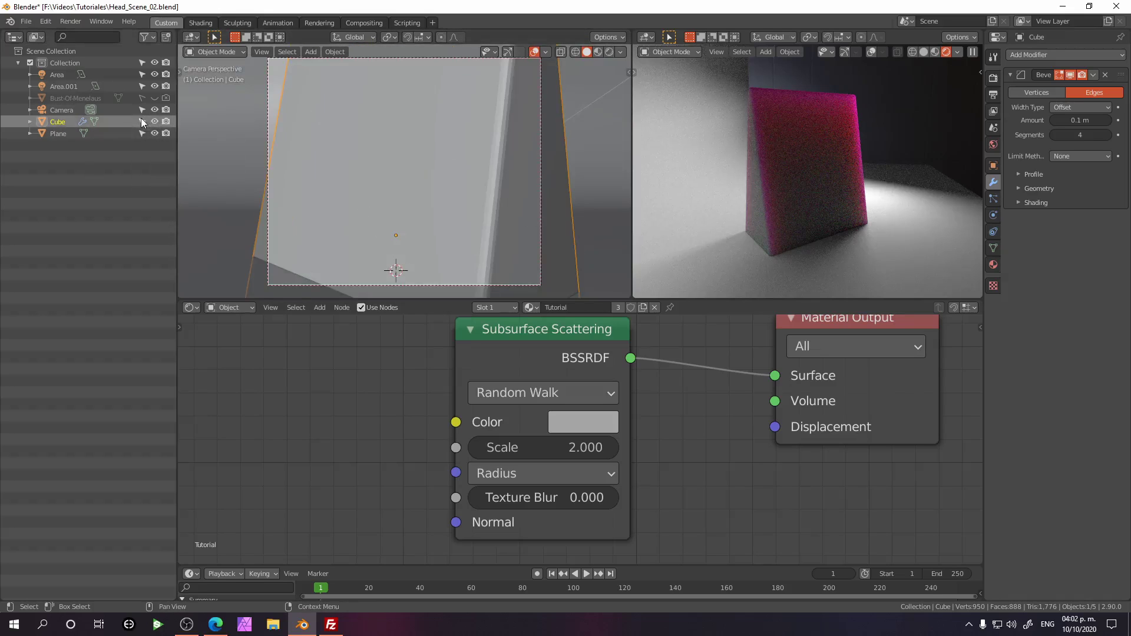
key("h")
left_click(154, 98)
left_click(403, 137)
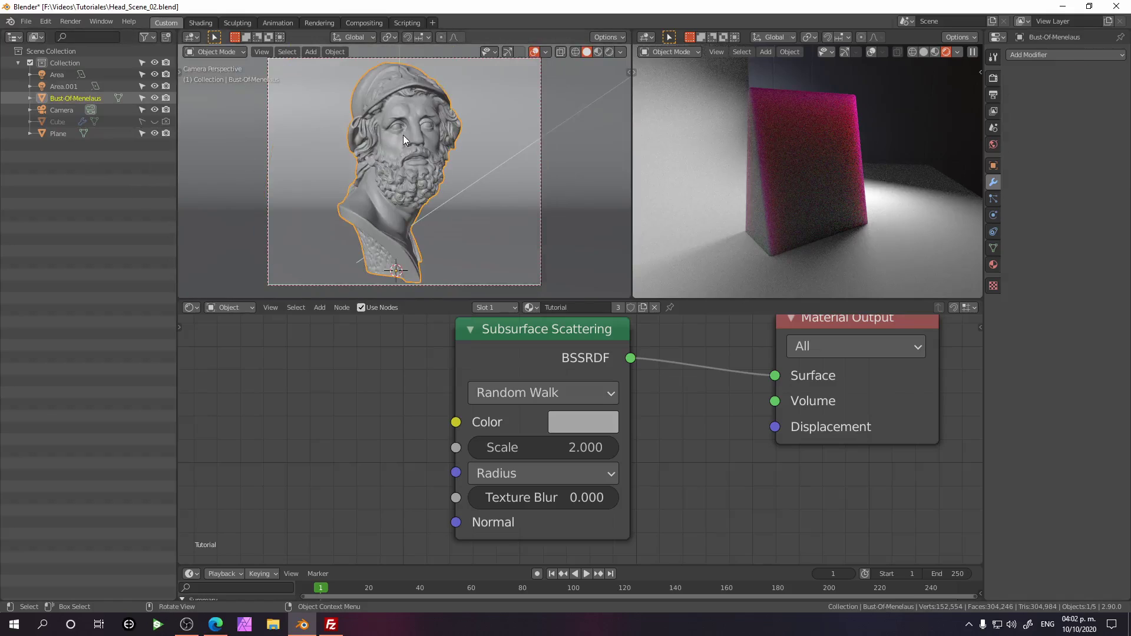
key("KP_0")
left_click(800, 180)
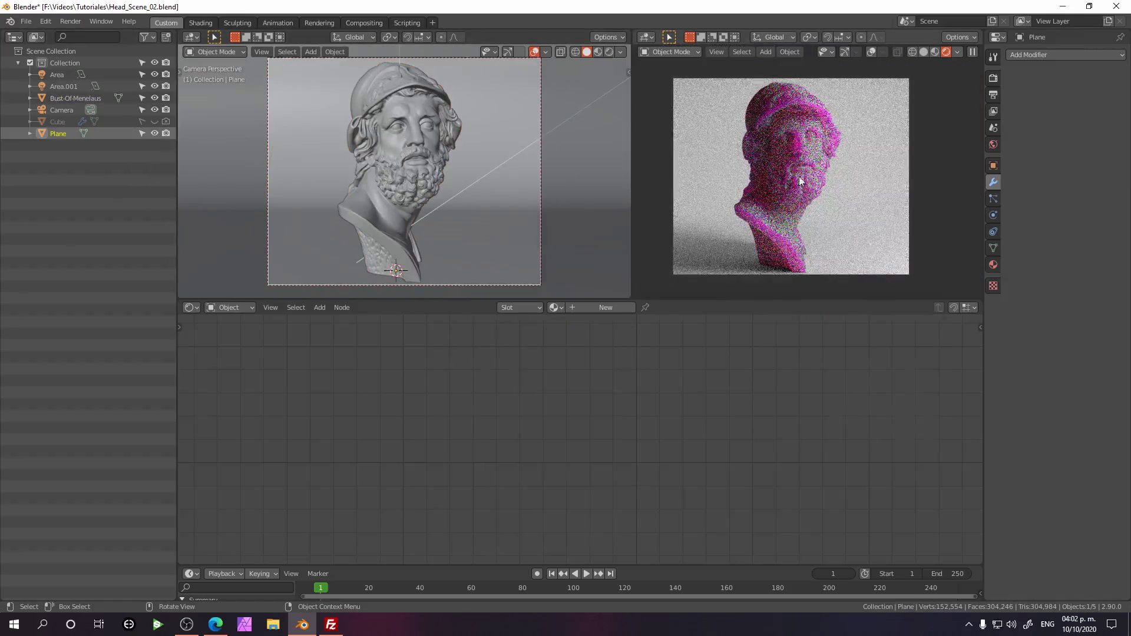
left_click(426, 150)
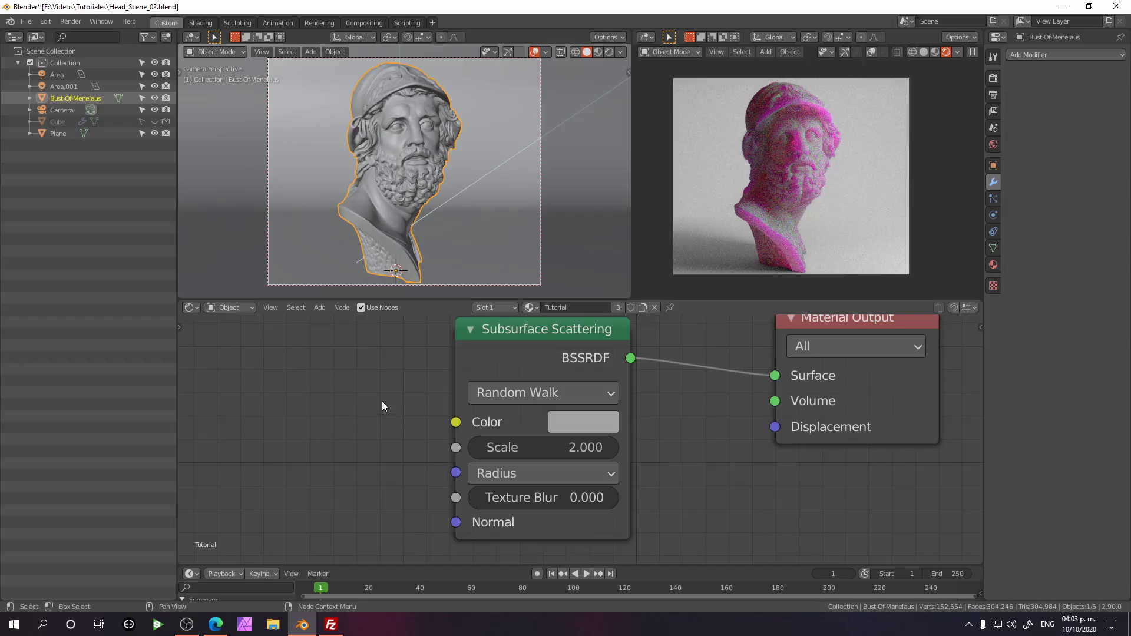
Change the Subsurface Scattering Color to a muted reddish brown, about RGB 0.311, 0.164, 0.121.
scroll(381, 402, "down", 2)
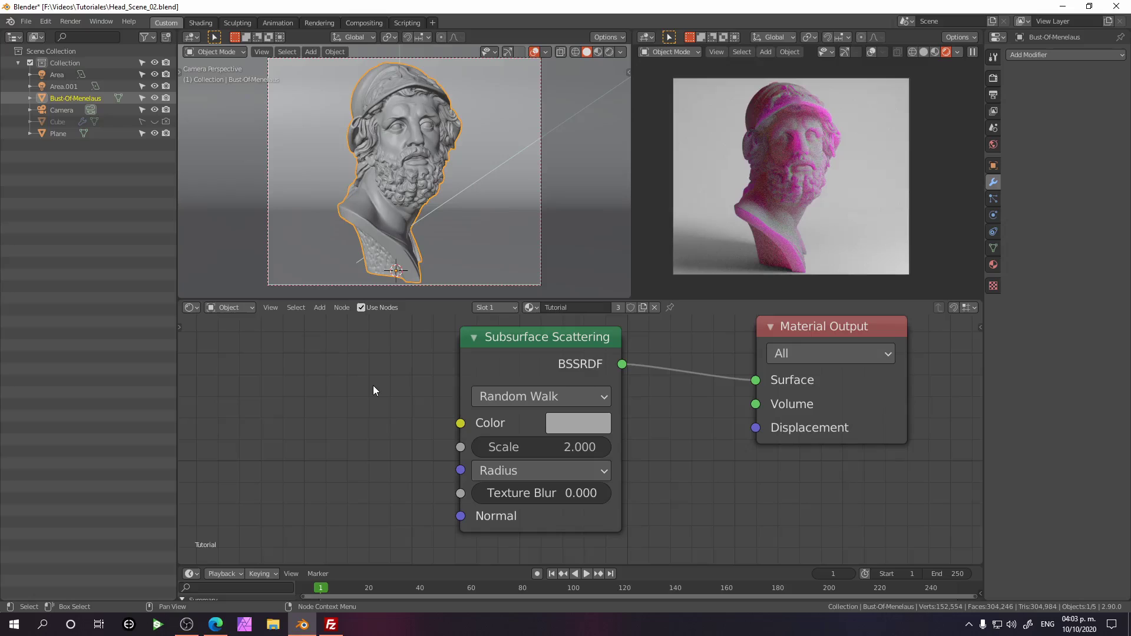
left_click(582, 419)
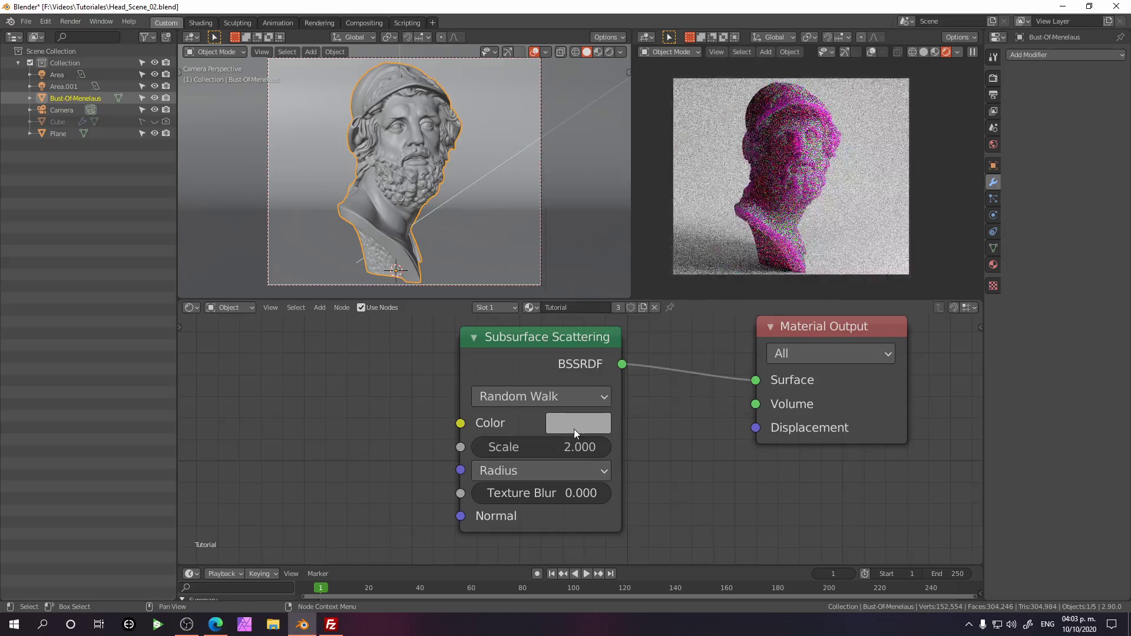
left_click(574, 429)
mouse_move(620, 102)
left_mouse_down()
mouse_move(593, 144)
mouse_move(622, 132)
left_mouse_up()
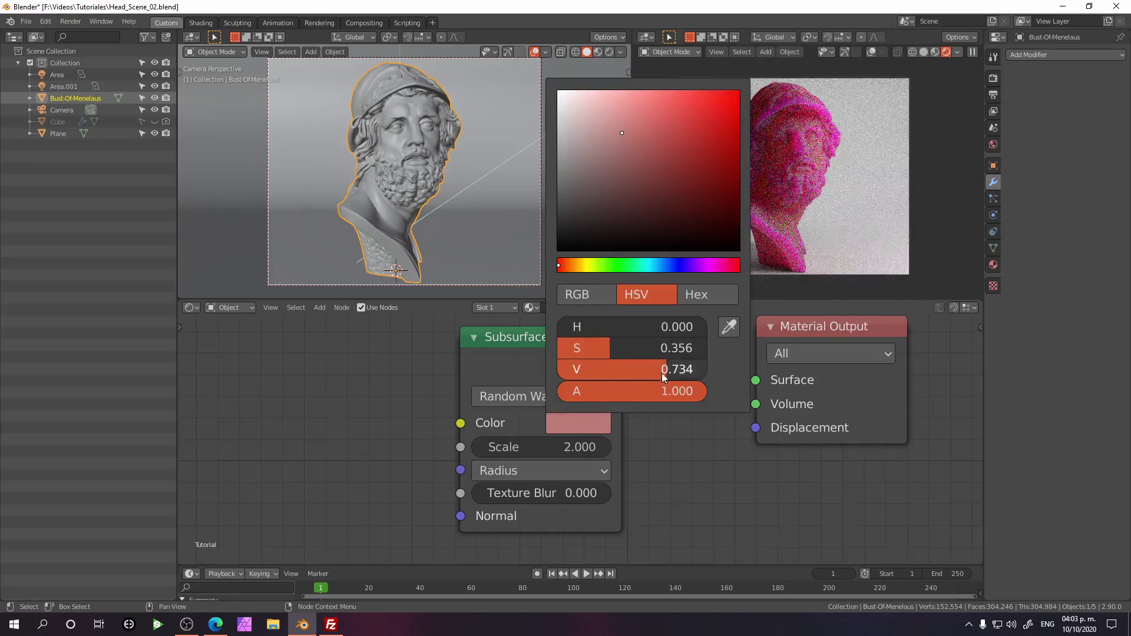
mouse_move(667, 369)
left_mouse_down()
mouse_move(627, 370)
mouse_move(646, 369)
left_mouse_up()
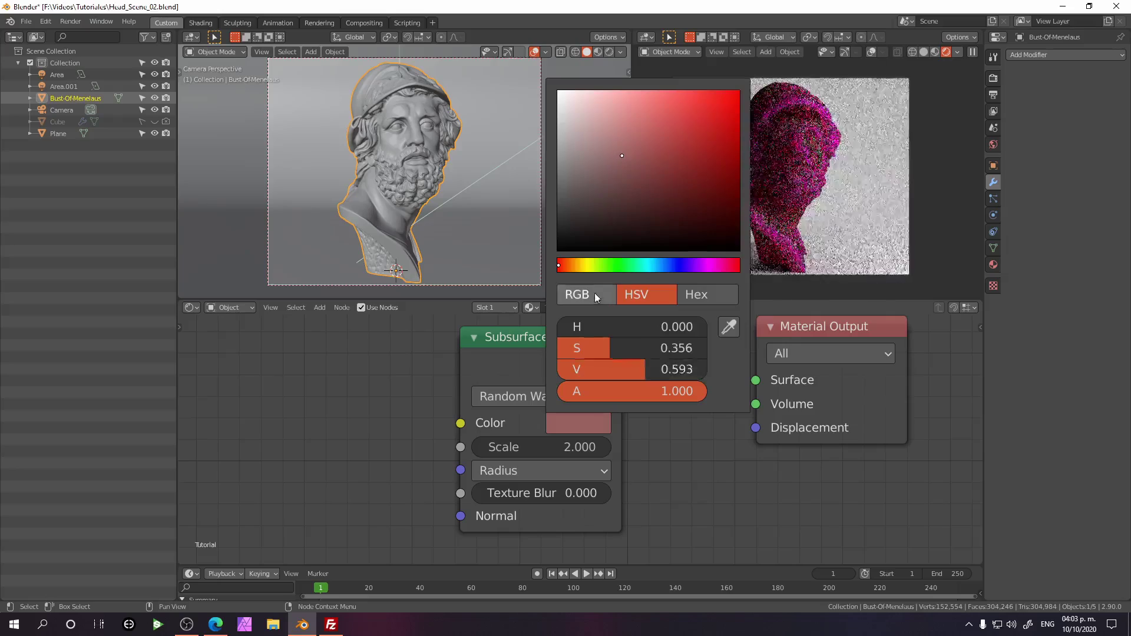
Set all three Radius values of the Subsurface Scattering node to 0.
left_click(517, 471)
left_click_drag(524, 498, 525, 540)
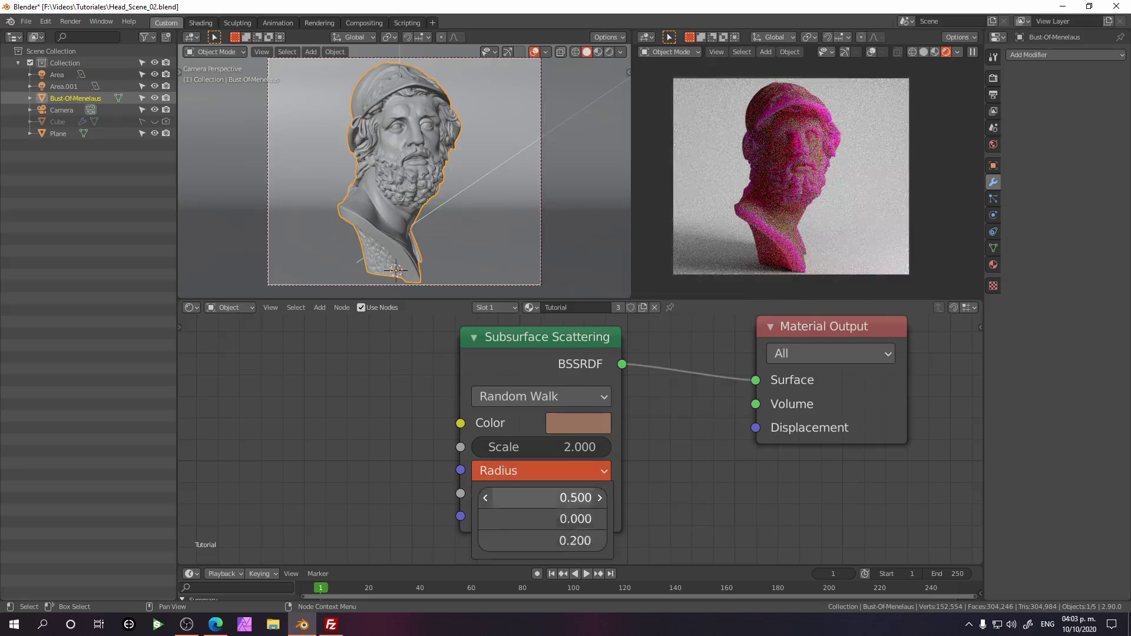
type("0")
key("Return")
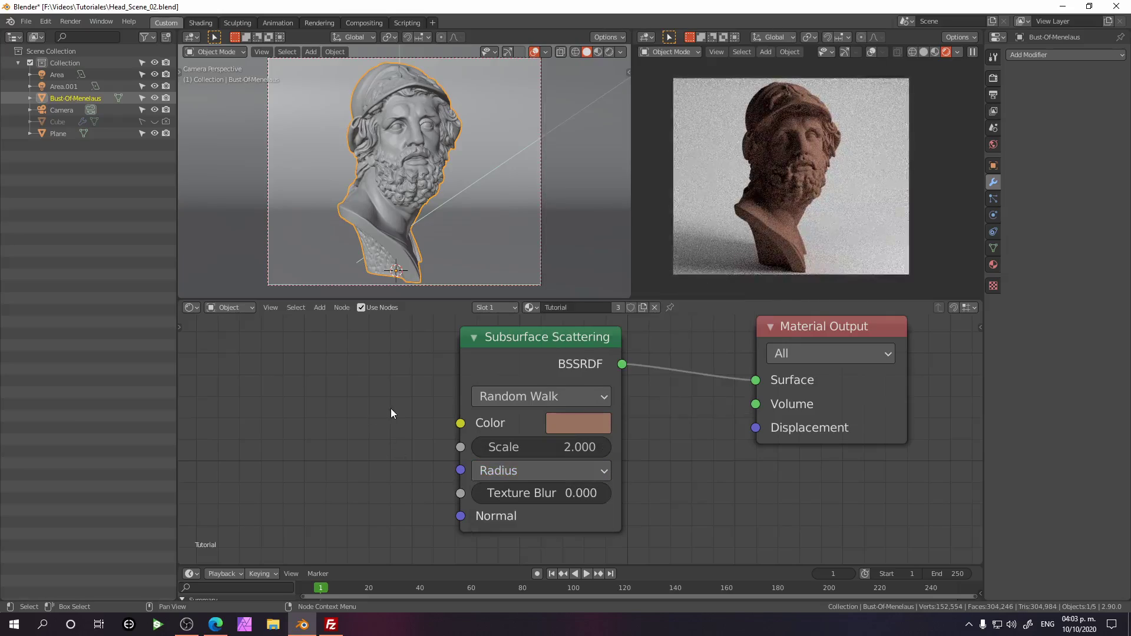
Lighten the Subsurface Scattering Color to a pale pinkish beige and set the node's Scale to 1.0.
left_click(598, 417)
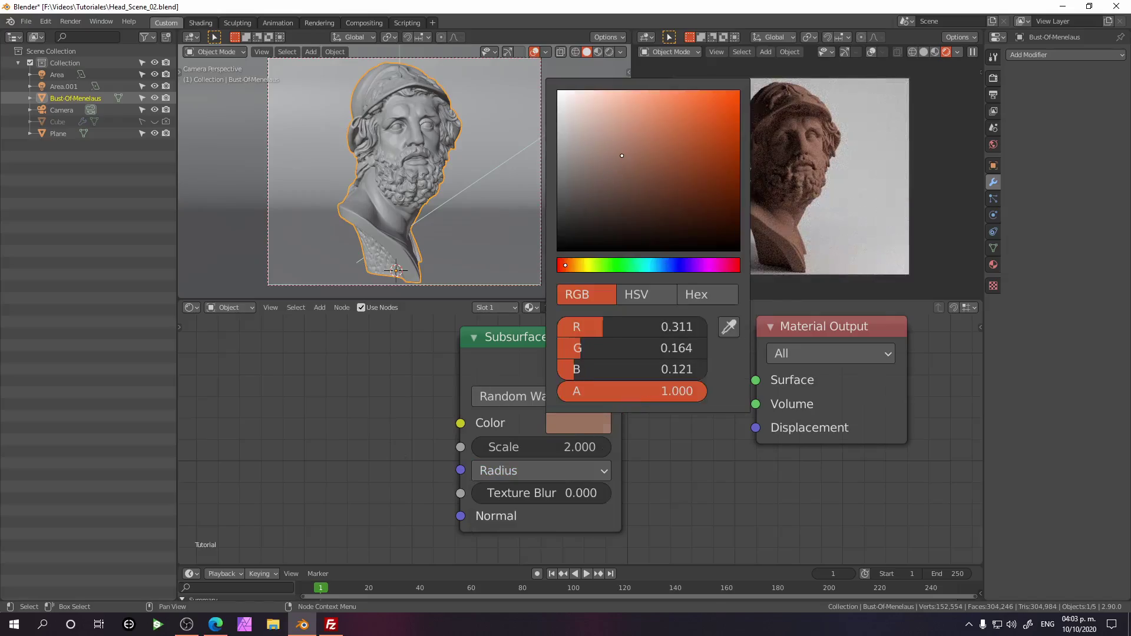
left_click_drag(622, 155, 595, 135)
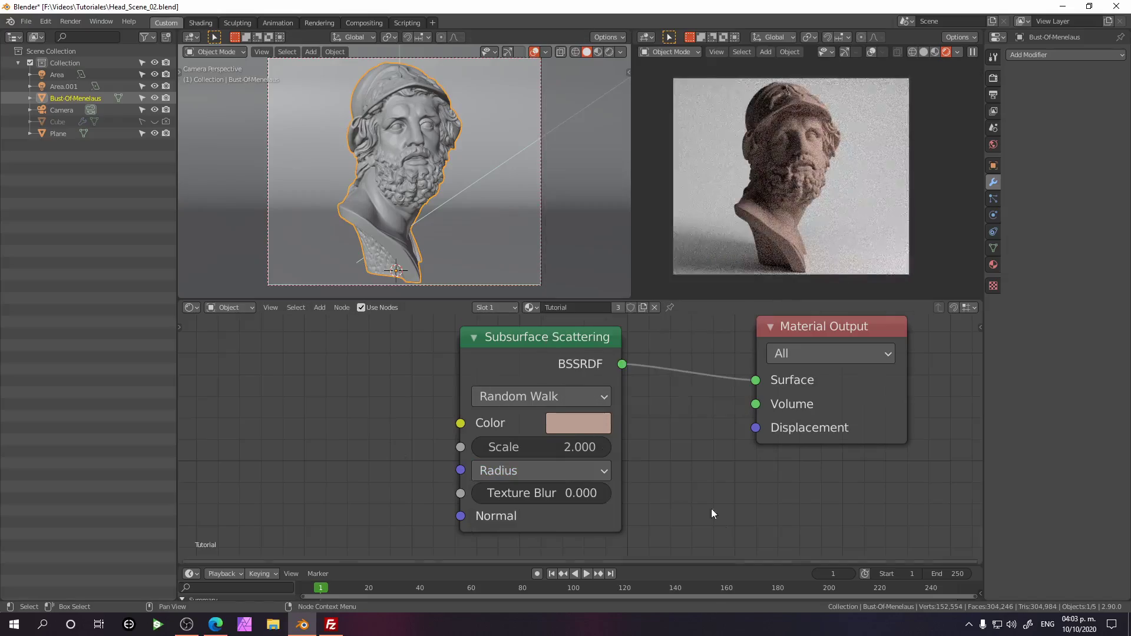
scroll(779, 165, "up", 4)
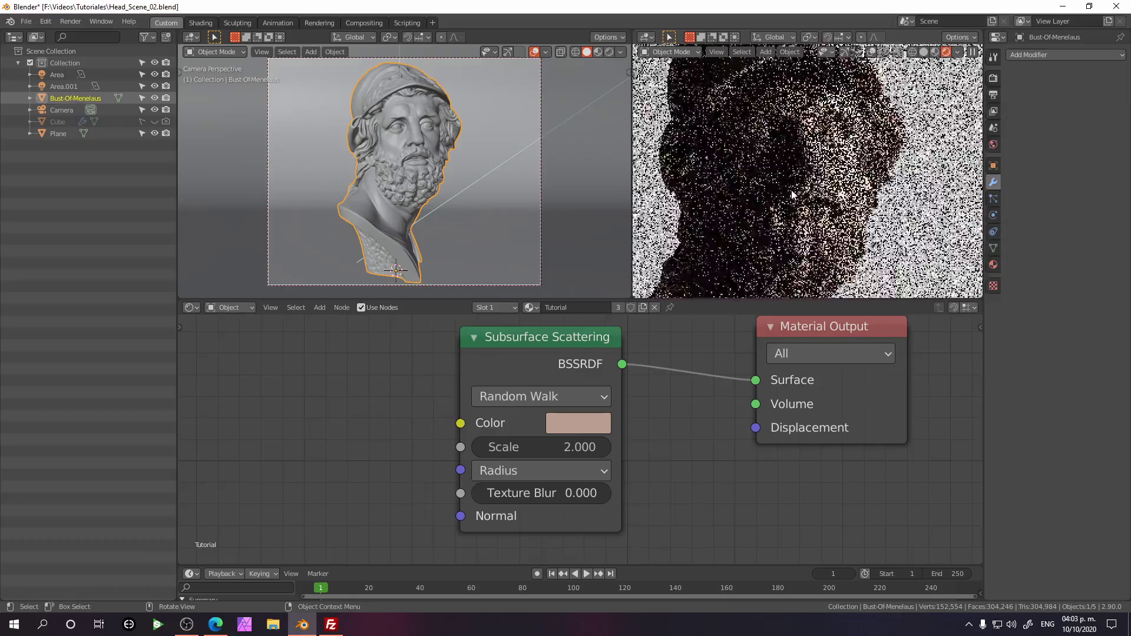
left_click(534, 449)
type("1")
key("Return")
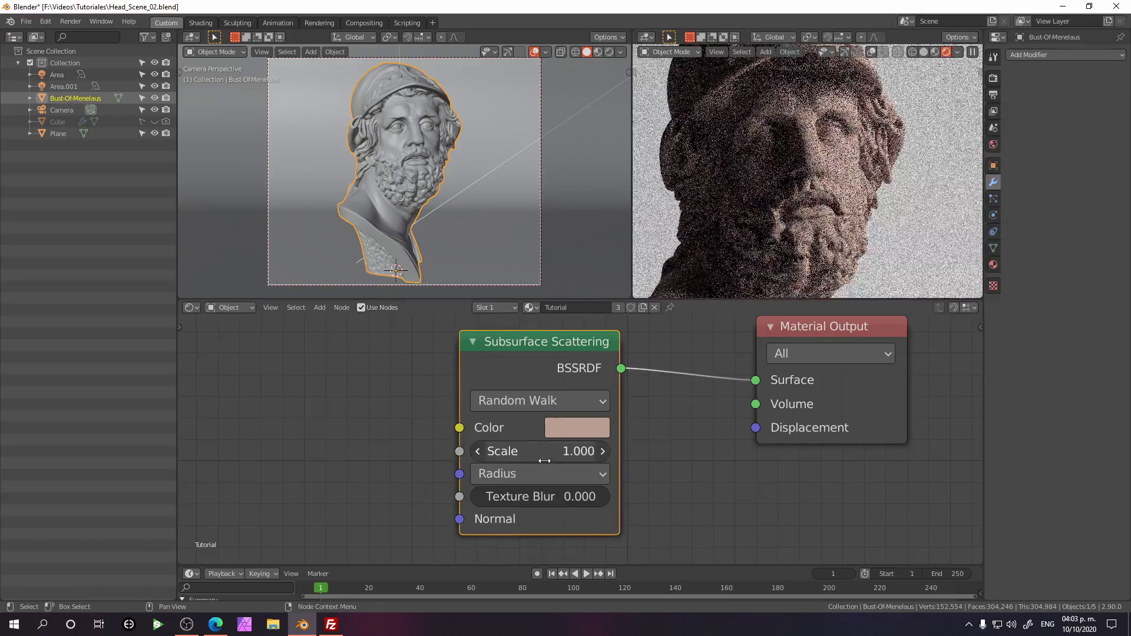
left_click(376, 404)
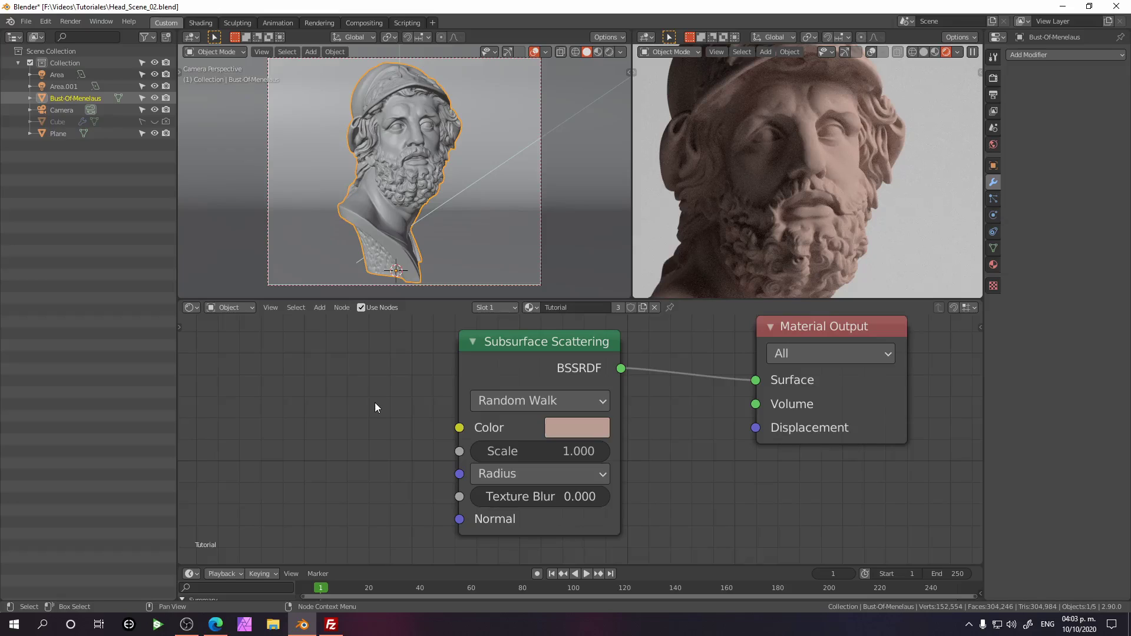
Raise the first (red) Radius value of the Subsurface Scattering node above zero.
left_click(539, 473)
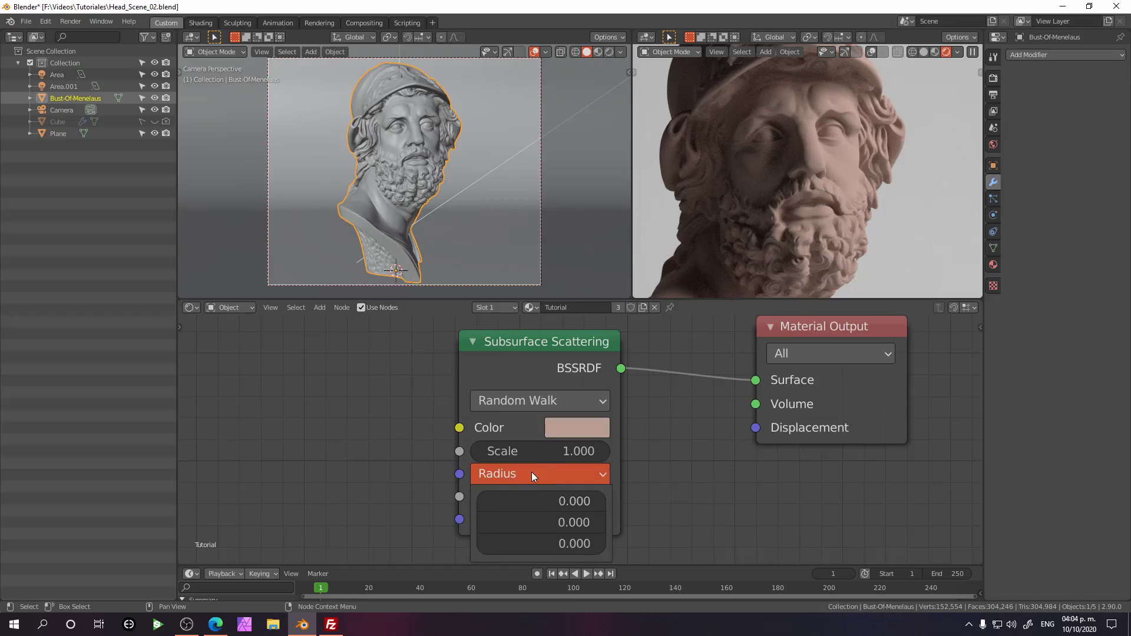
left_click(530, 502)
type("0.0")
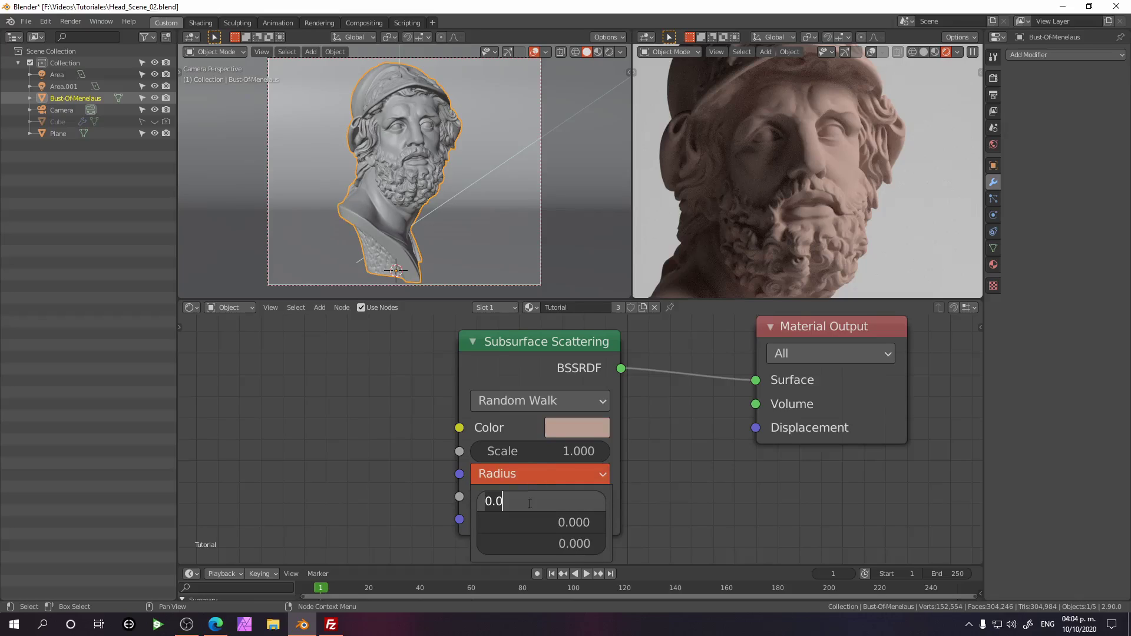
key("BackSpace")
type("2")
key("Return")
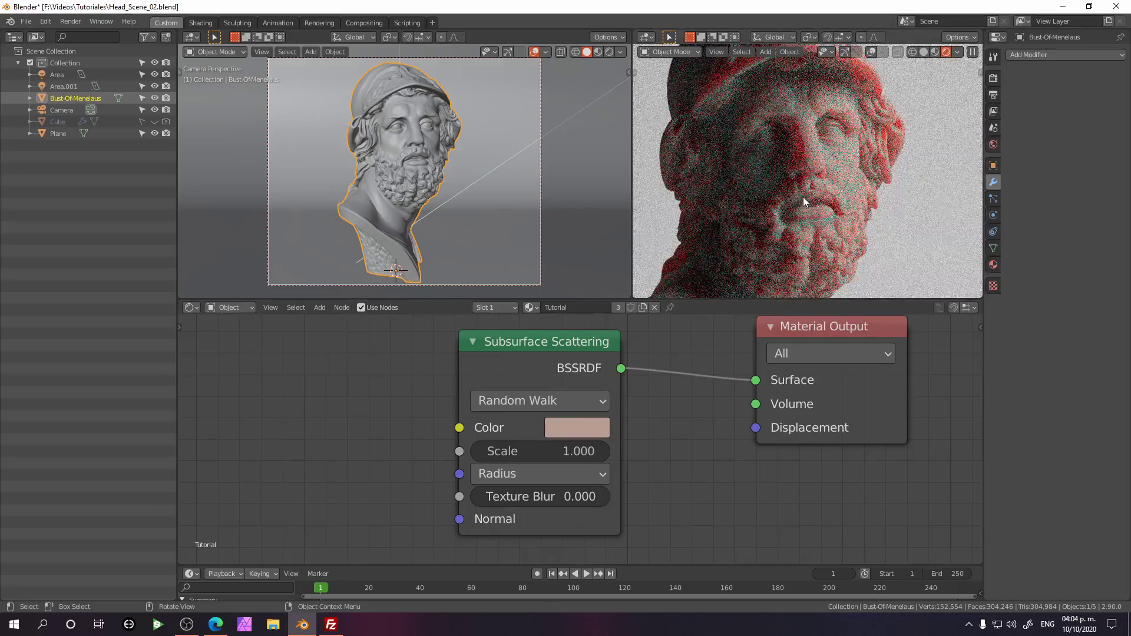
Lower the Scale of the Subsurface Scattering node to 0.1 and examine the scattering on the bust's face and ear up close.
scroll(803, 196, "up", 3)
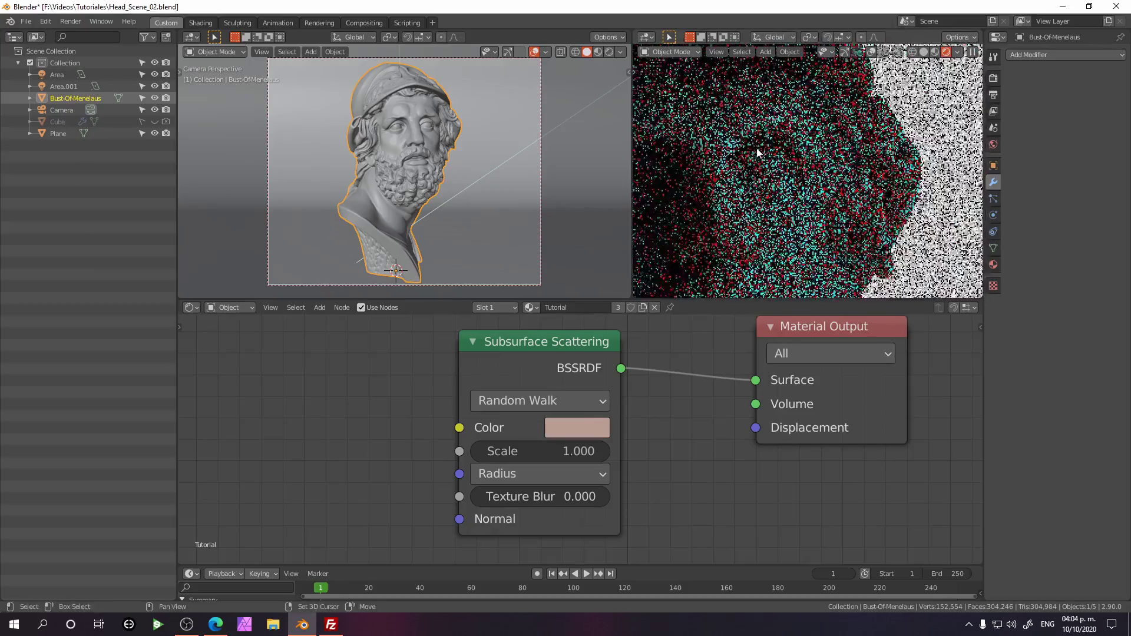
middle_click_drag(757, 152, 823, 125, "shift")
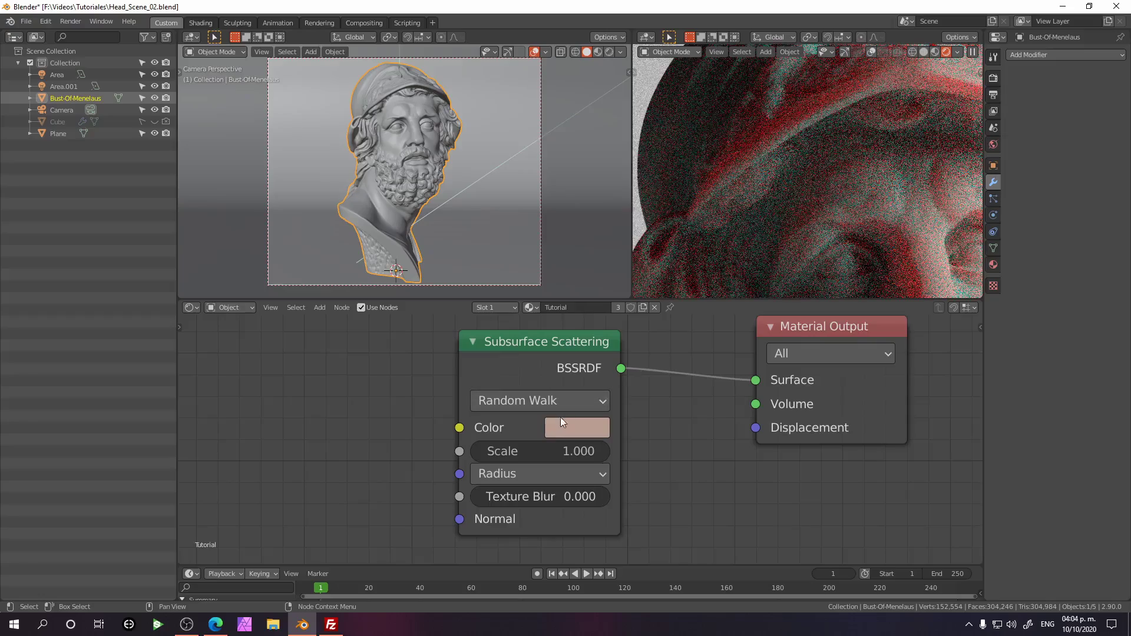
left_click(478, 452)
left_click(479, 452)
left_click(479, 451)
left_click(478, 451)
left_click(478, 452)
left_click(479, 451)
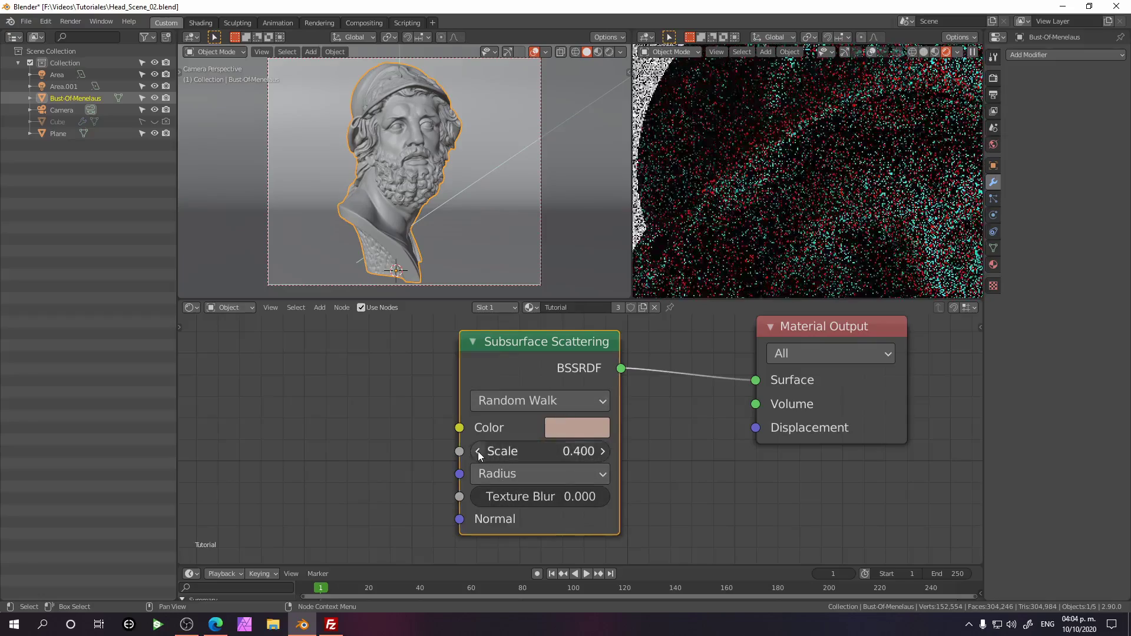
left_click(478, 451)
left_click(479, 452)
left_click(478, 452)
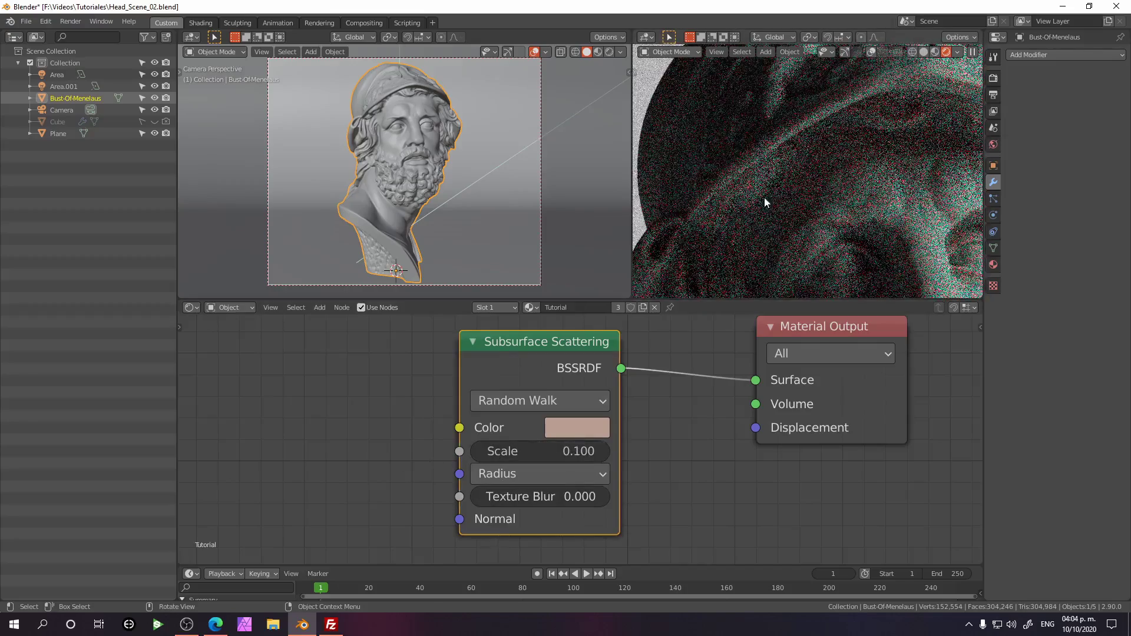
scroll(759, 146, "down", 5)
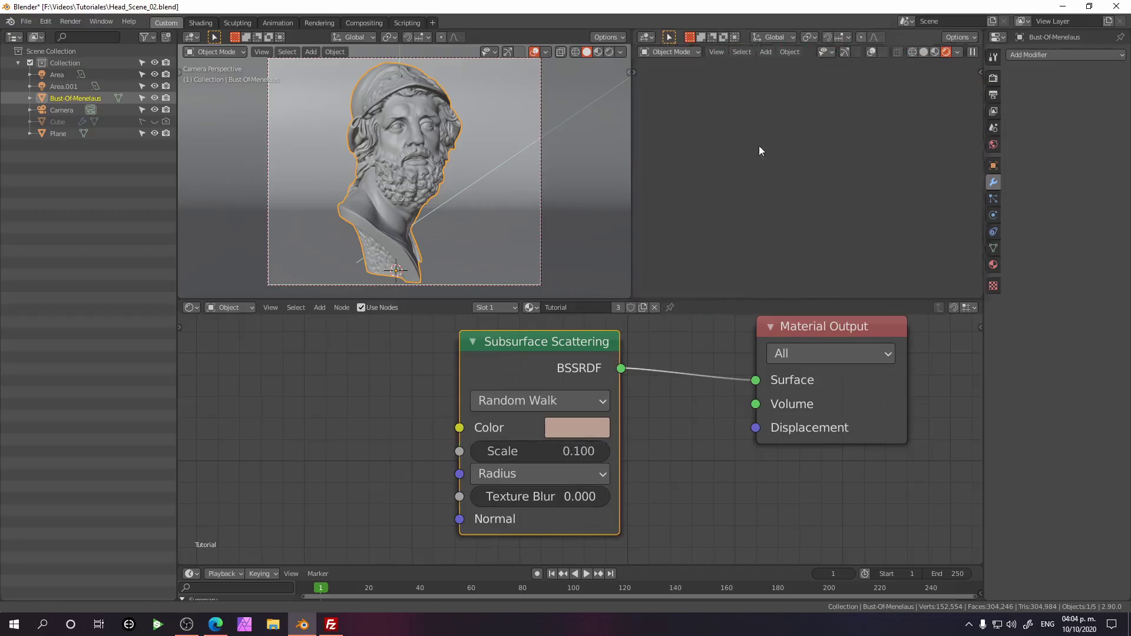
middle_click_drag(779, 183, 822, 122)
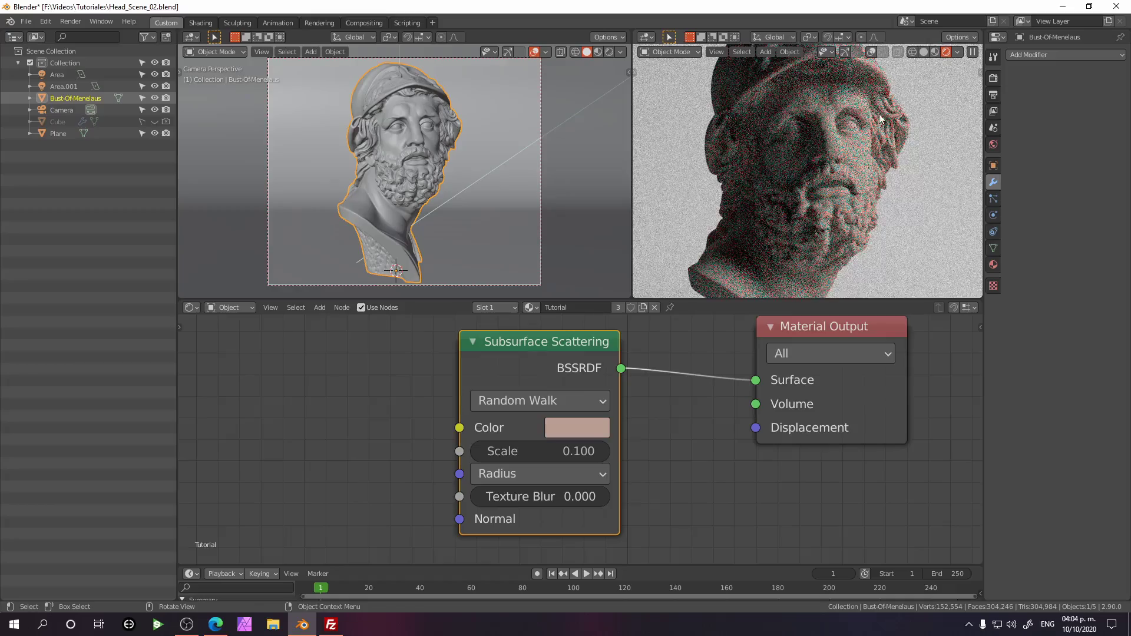
middle_click_drag(896, 109, 792, 144)
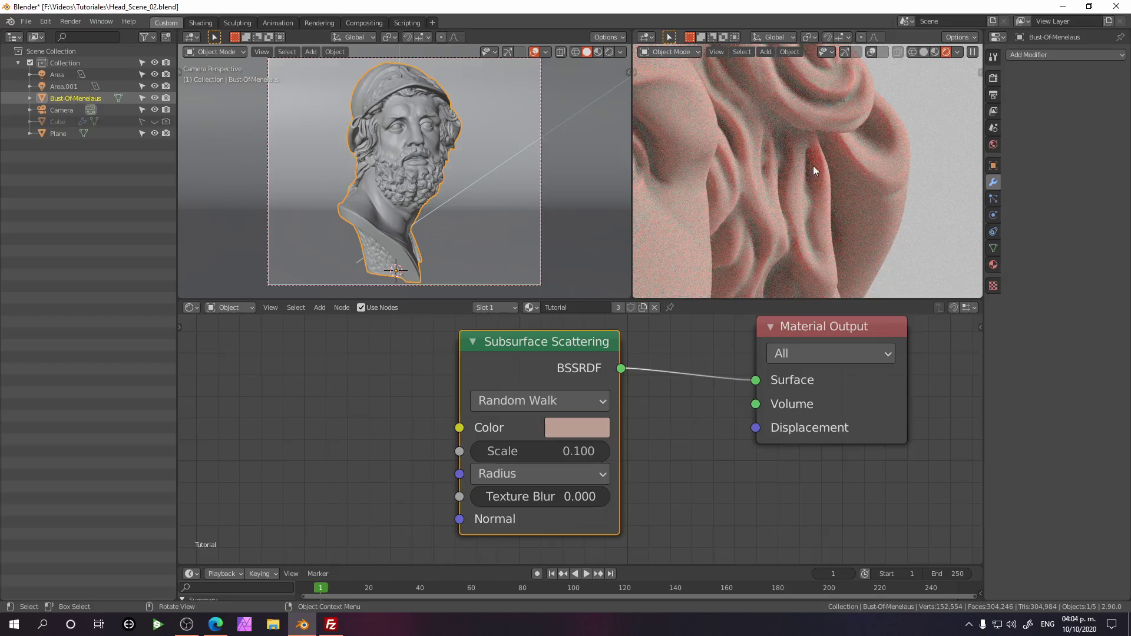
Set the Subsurface Scattering Radius values to 0.6, 0.3 and 0.2 and examine the scattering on the bust's face.
left_click(547, 474)
left_click_drag(554, 522, 554, 543)
key("BackSpace")
type("2")
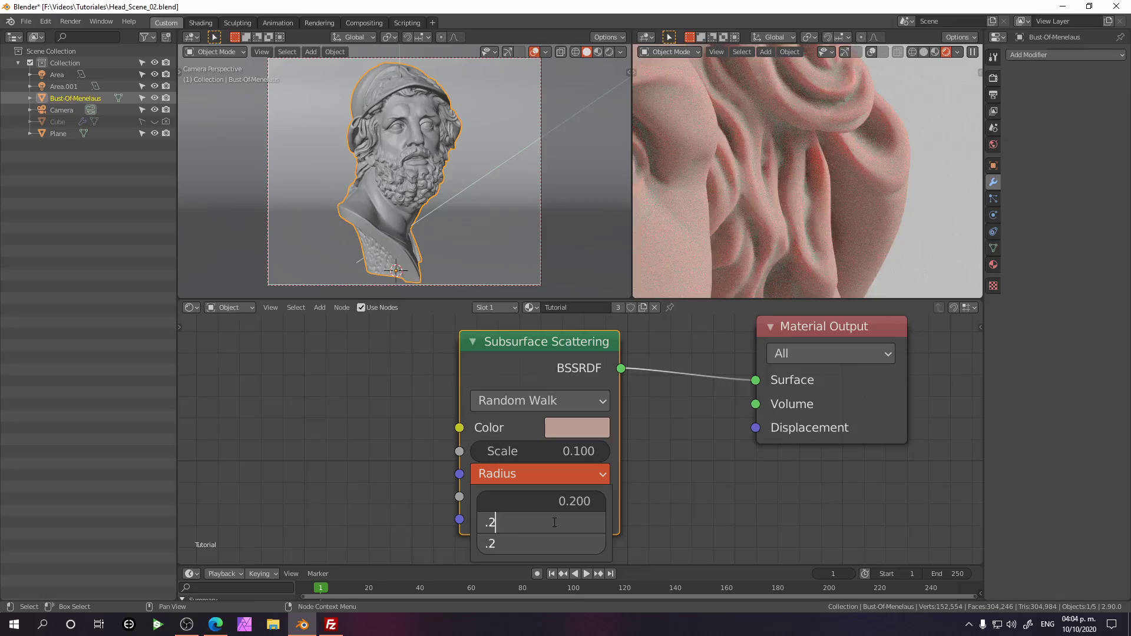
key("Return")
left_click(542, 501)
key("BackSpace")
type("6")
key("Return")
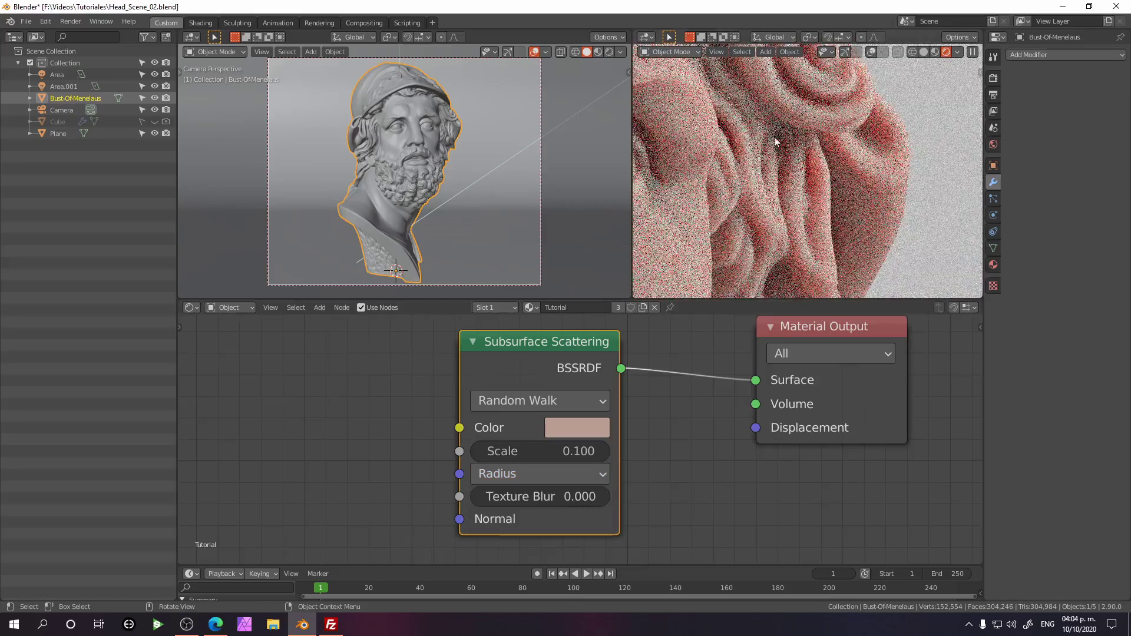
scroll(880, 182, "down", 5)
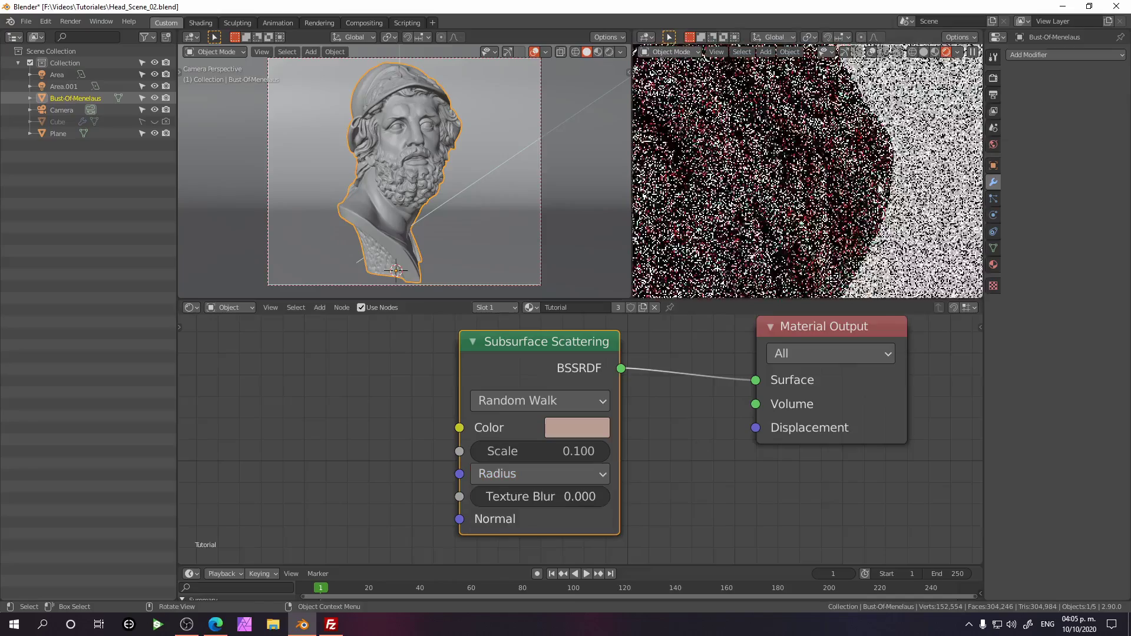
middle_click_drag(882, 182, 1023, 152, "shift")
middle_click_drag(744, 181, 777, 220)
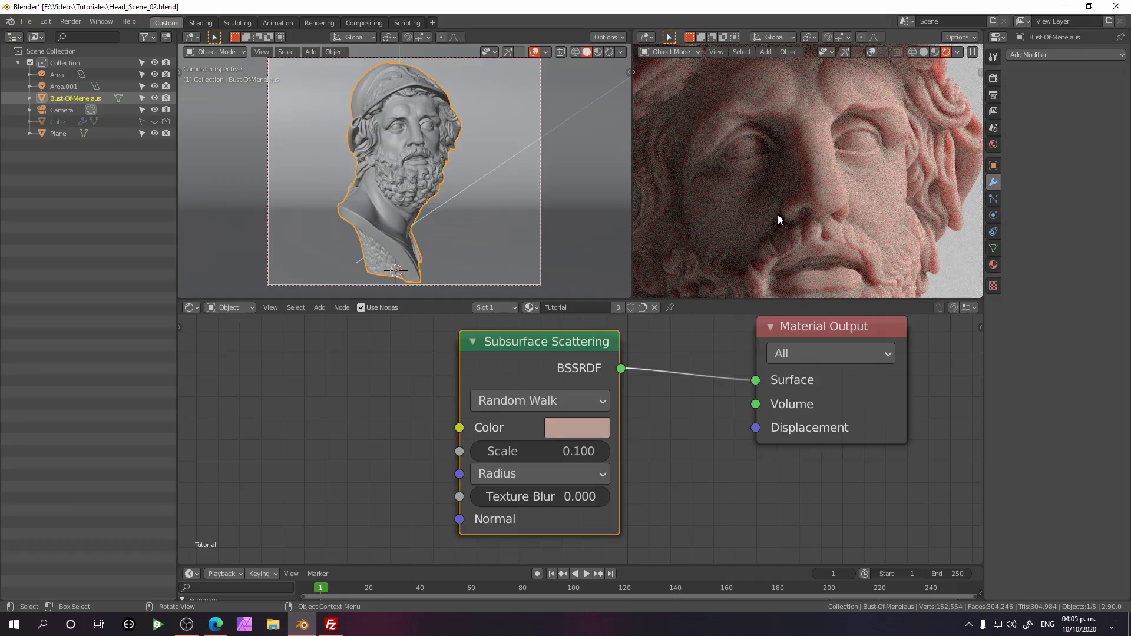
scroll(801, 176, "down", 5)
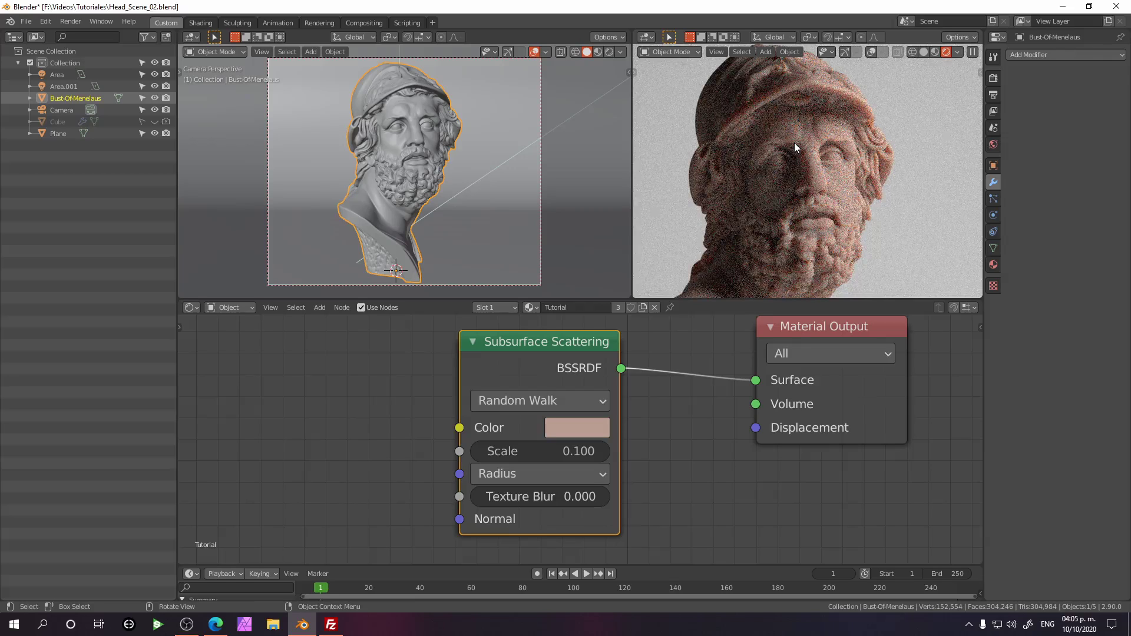
Move the Subsurface Scattering node away from the Material Output and insert a Mix Shader on the link between them.
left_click_drag(498, 362, 285, 376)
left_click(489, 443)
scroll(528, 432, "down", 4)
middle_click_drag(529, 437, 518, 439)
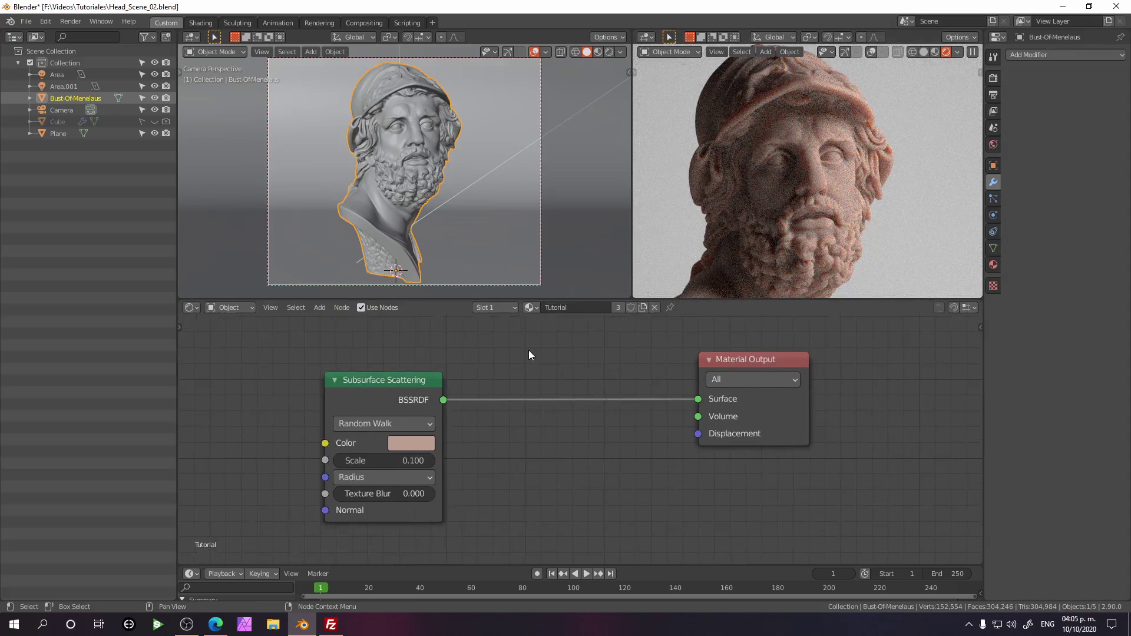
key("F3")
type("MIX")
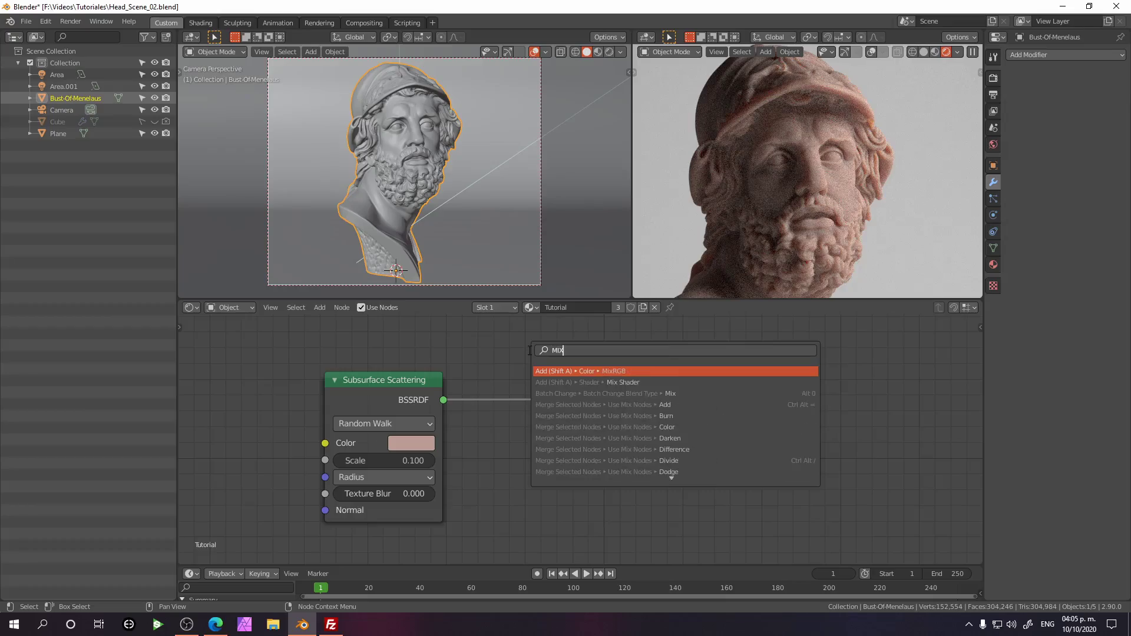
key("Down")
key("Return")
left_click(529, 351)
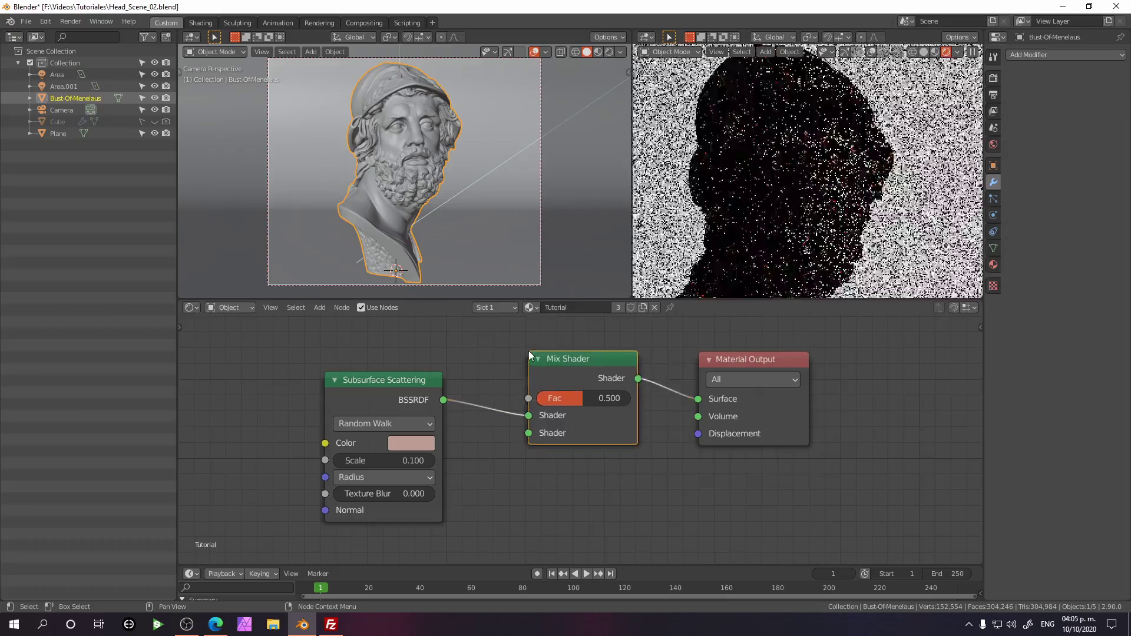
key("F3")
type("fres")
key("Return")
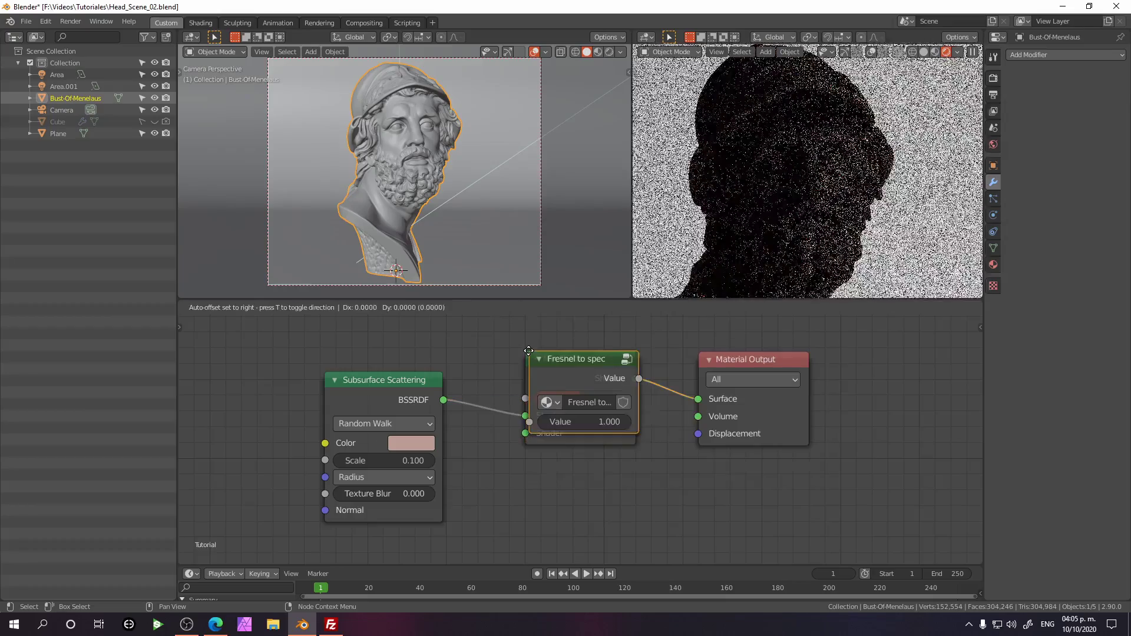
key("ctrl+z")
Add a Fresnel input node above the Subsurface Scattering node and connect its Fac output to the Mix Shader's Fac.
key("F3")
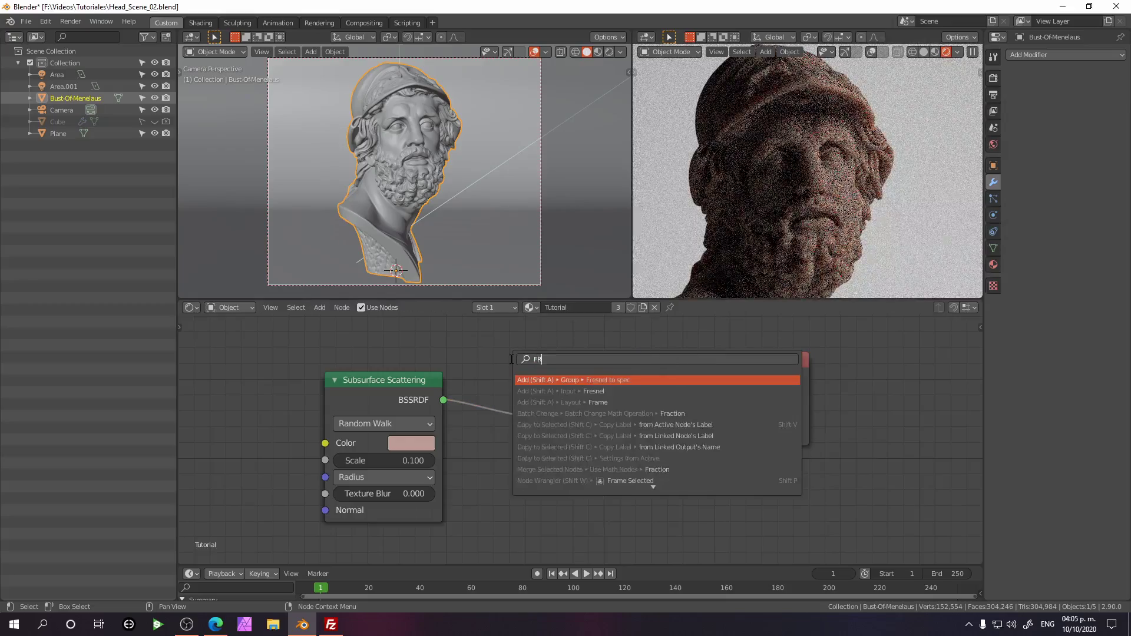
type("FRES")
key("Down")
key("Return")
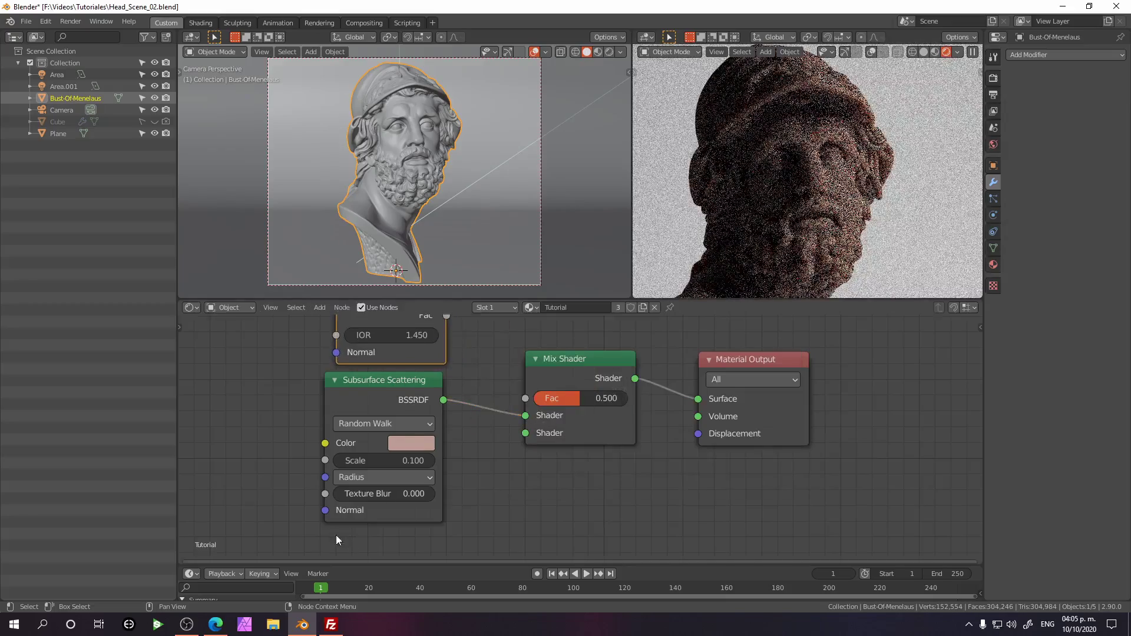
left_click(476, 366)
left_click_drag(463, 335, 533, 422)
Add a Glossy BSDF below the Subsurface Scattering node and connect it to the Mix Shader's second Shader input.
middle_click_drag(534, 422, 585, 376)
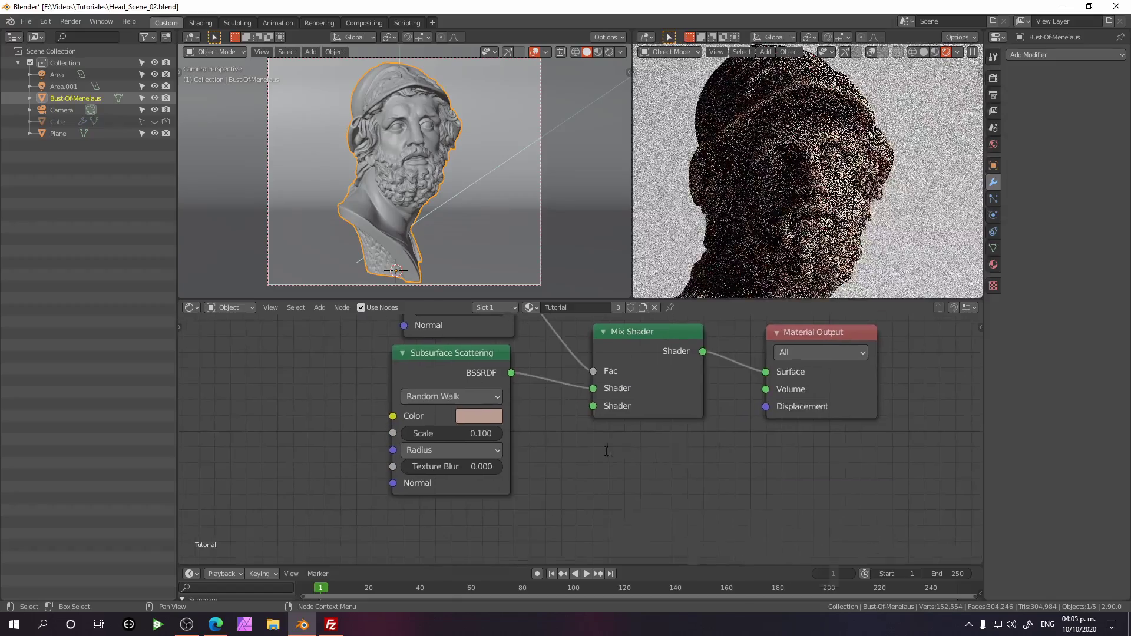
key("F3")
type("glos")
key("Return")
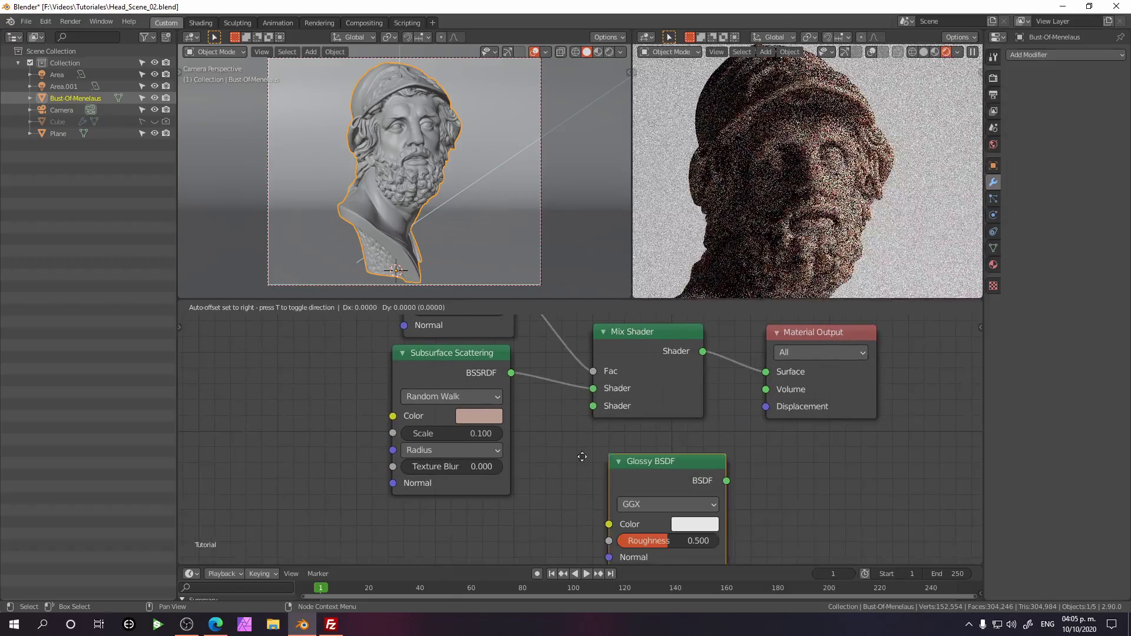
left_click(383, 497)
left_click_drag(501, 526, 594, 406)
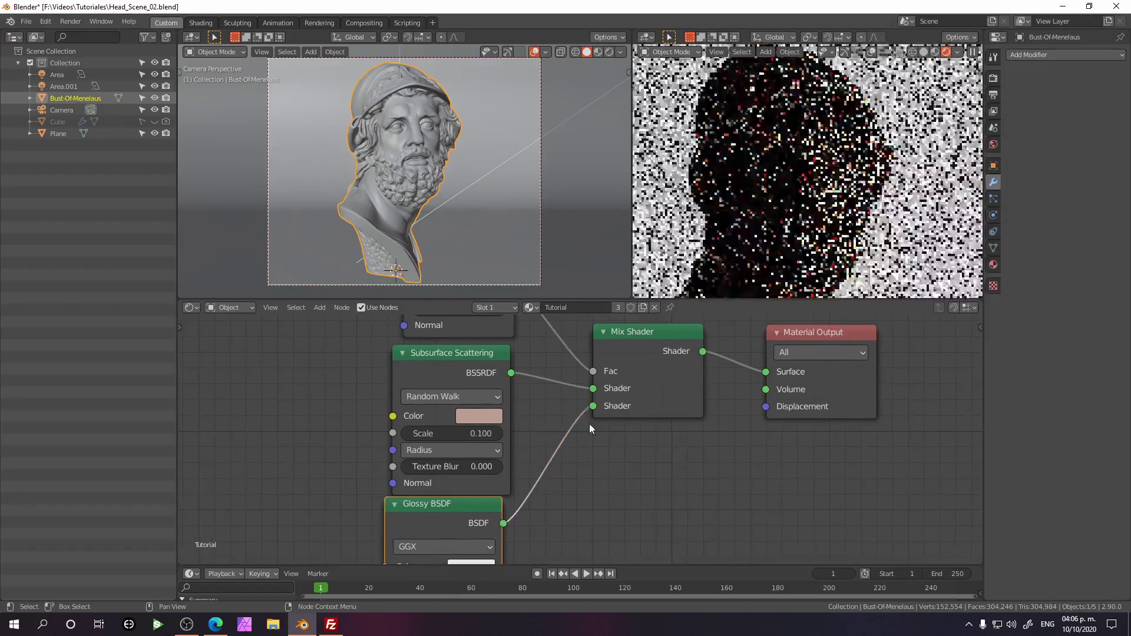
Lower the Glossy BSDF Roughness to about 0.308 and view the rendered bust through the camera.
middle_click_drag(545, 518, 568, 451)
scroll(568, 451, "up", 3)
middle_click_drag(596, 412, 586, 502)
left_click_drag(602, 479, 564, 479)
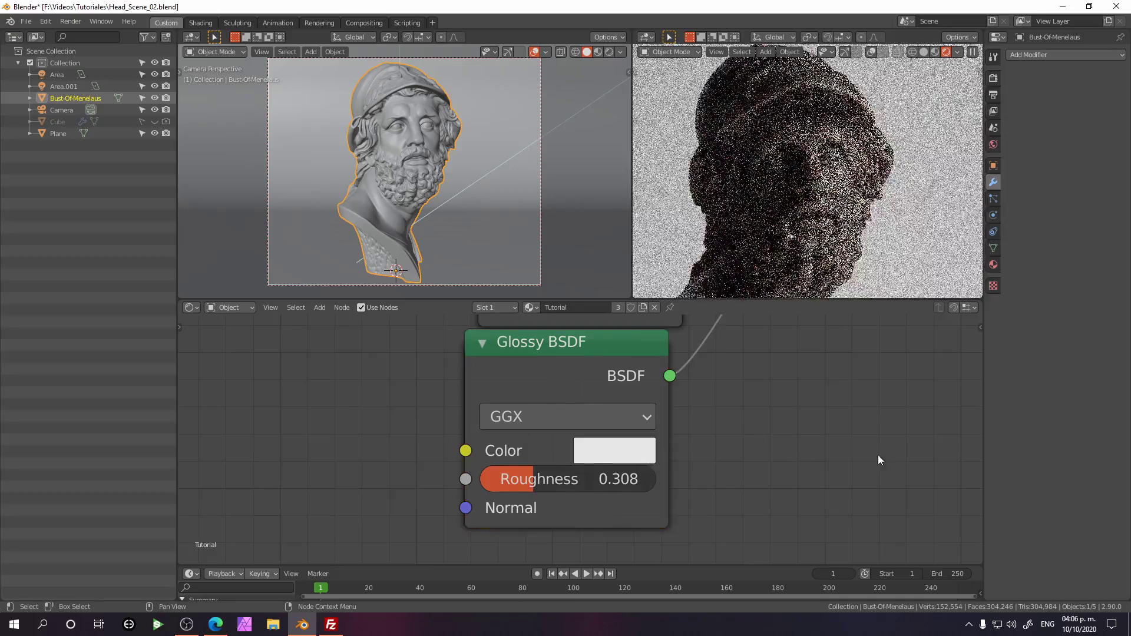
middle_click_drag(837, 112, 812, 196)
scroll(812, 196, "up", 5)
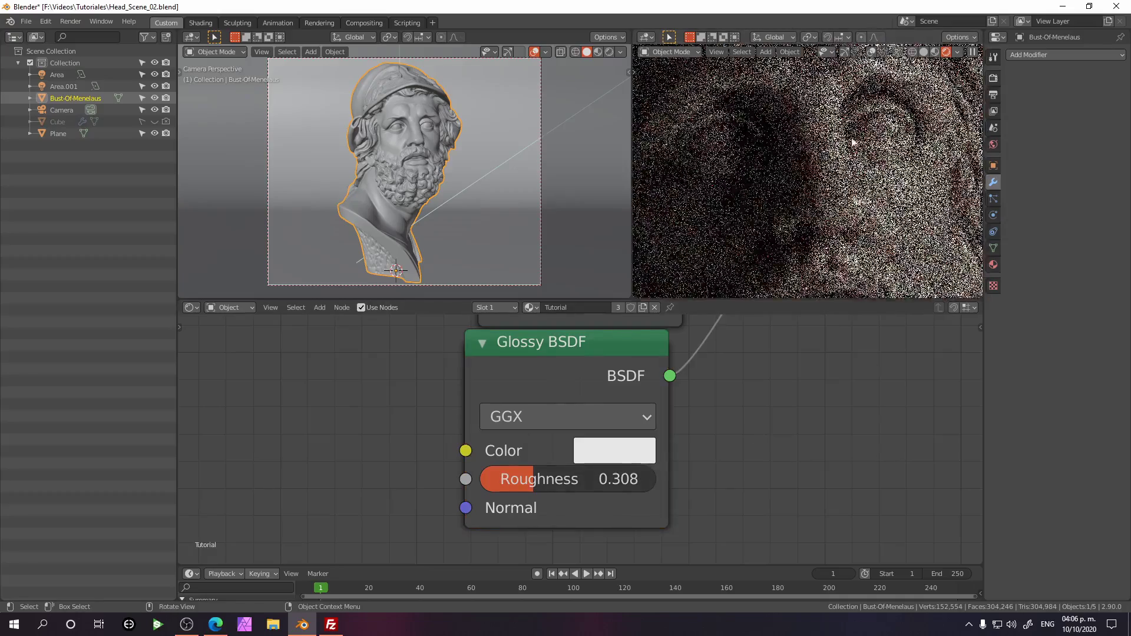
key("KP_0")
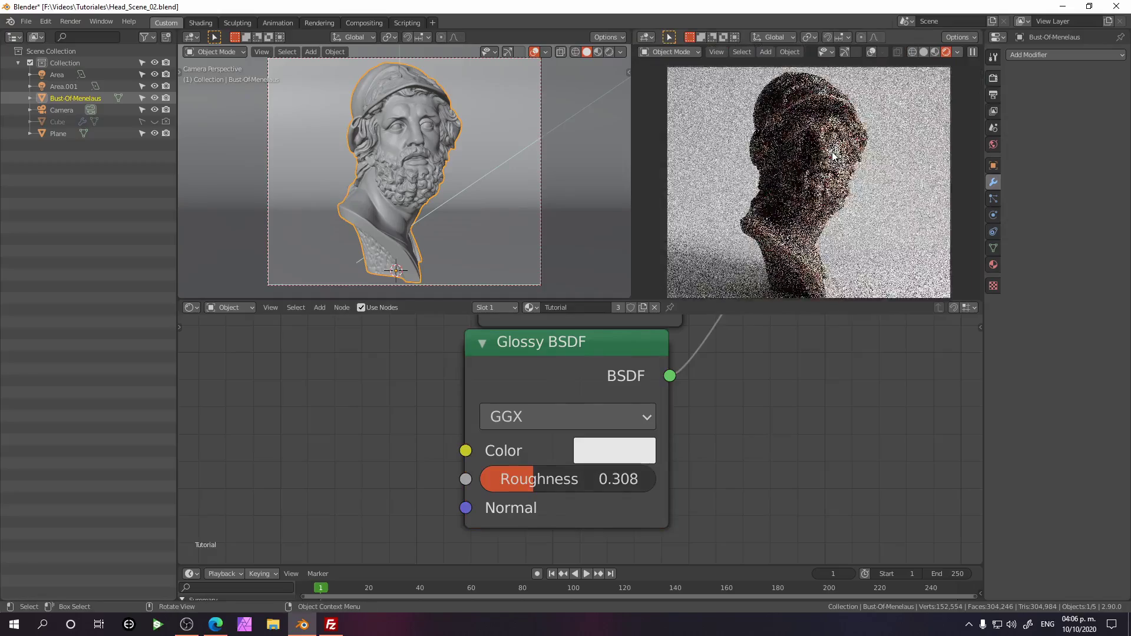
Open the Radius values of the Subsurface Scattering node.
scroll(718, 433, "down", 4)
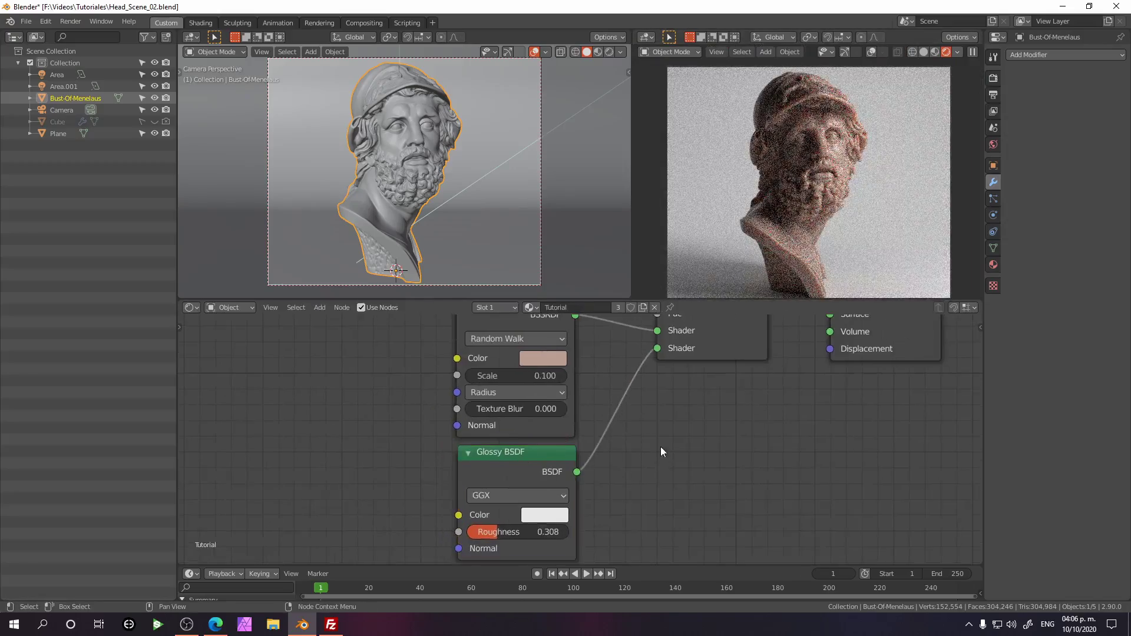
middle_click_drag(660, 447, 645, 476)
scroll(579, 428, "up", 3)
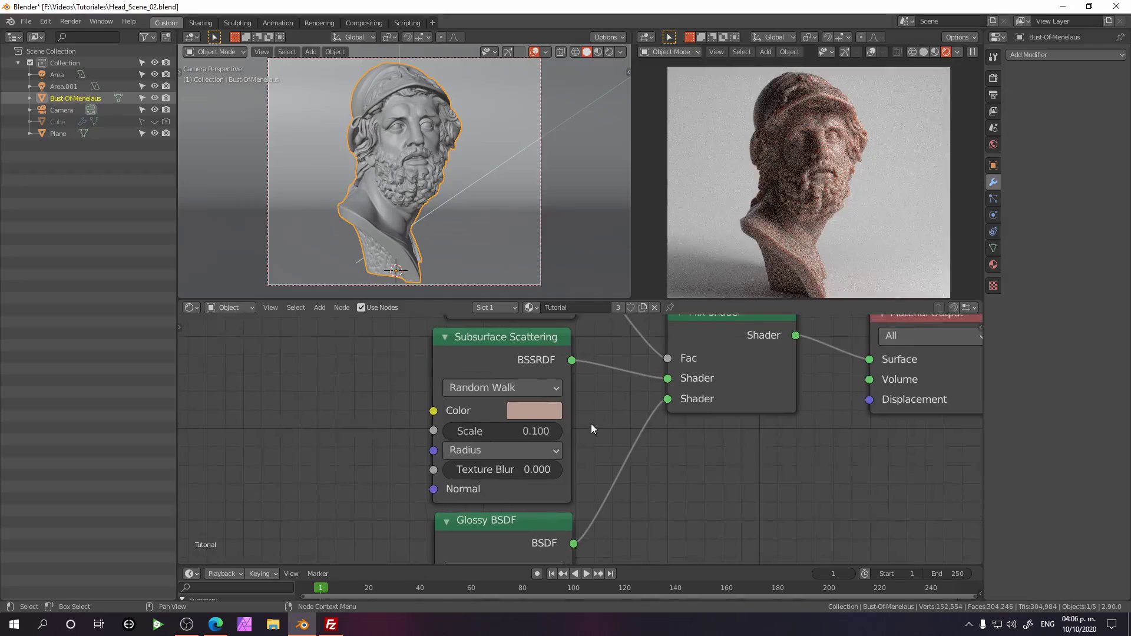
middle_click_drag(596, 414, 618, 436)
middle_click_drag(833, 139, 768, 165)
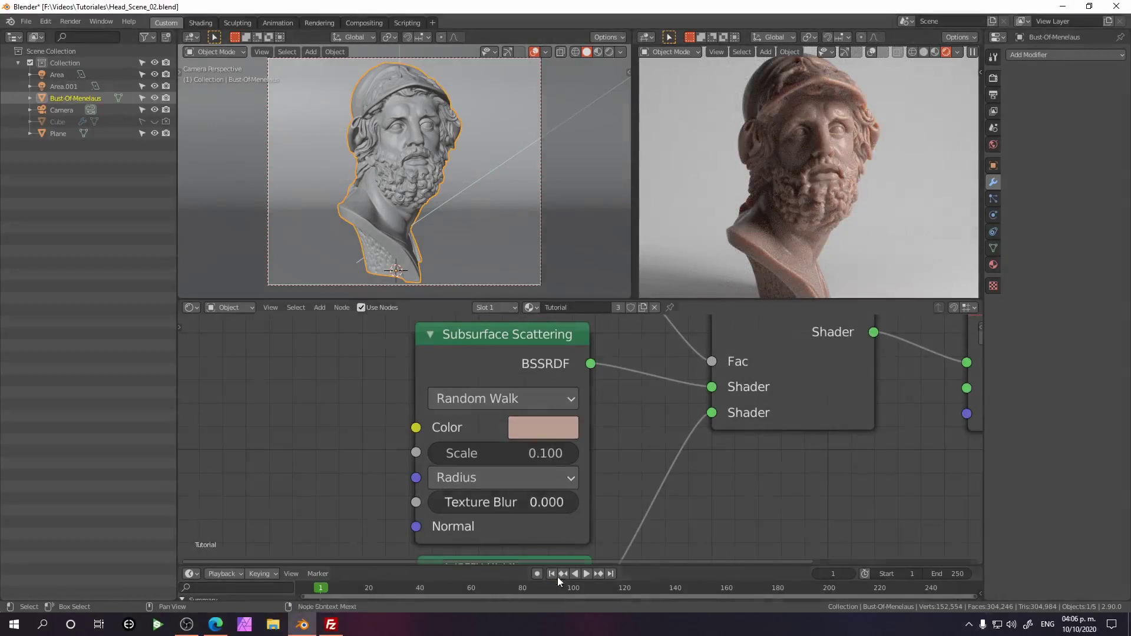
left_click(545, 472)
left_click(541, 472)
left_click(534, 477)
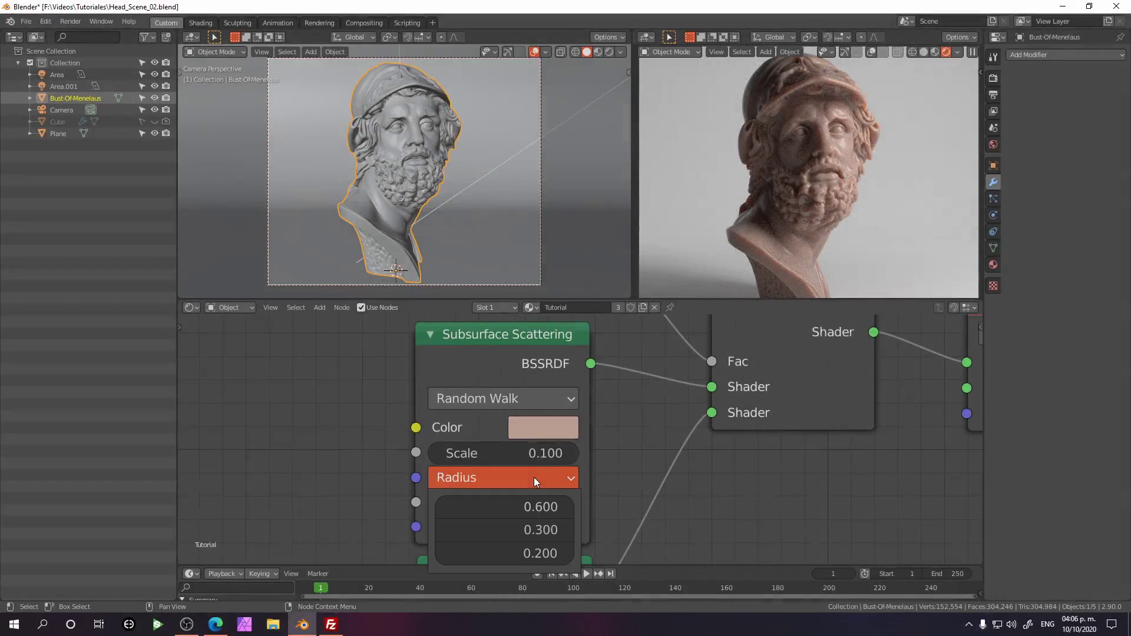